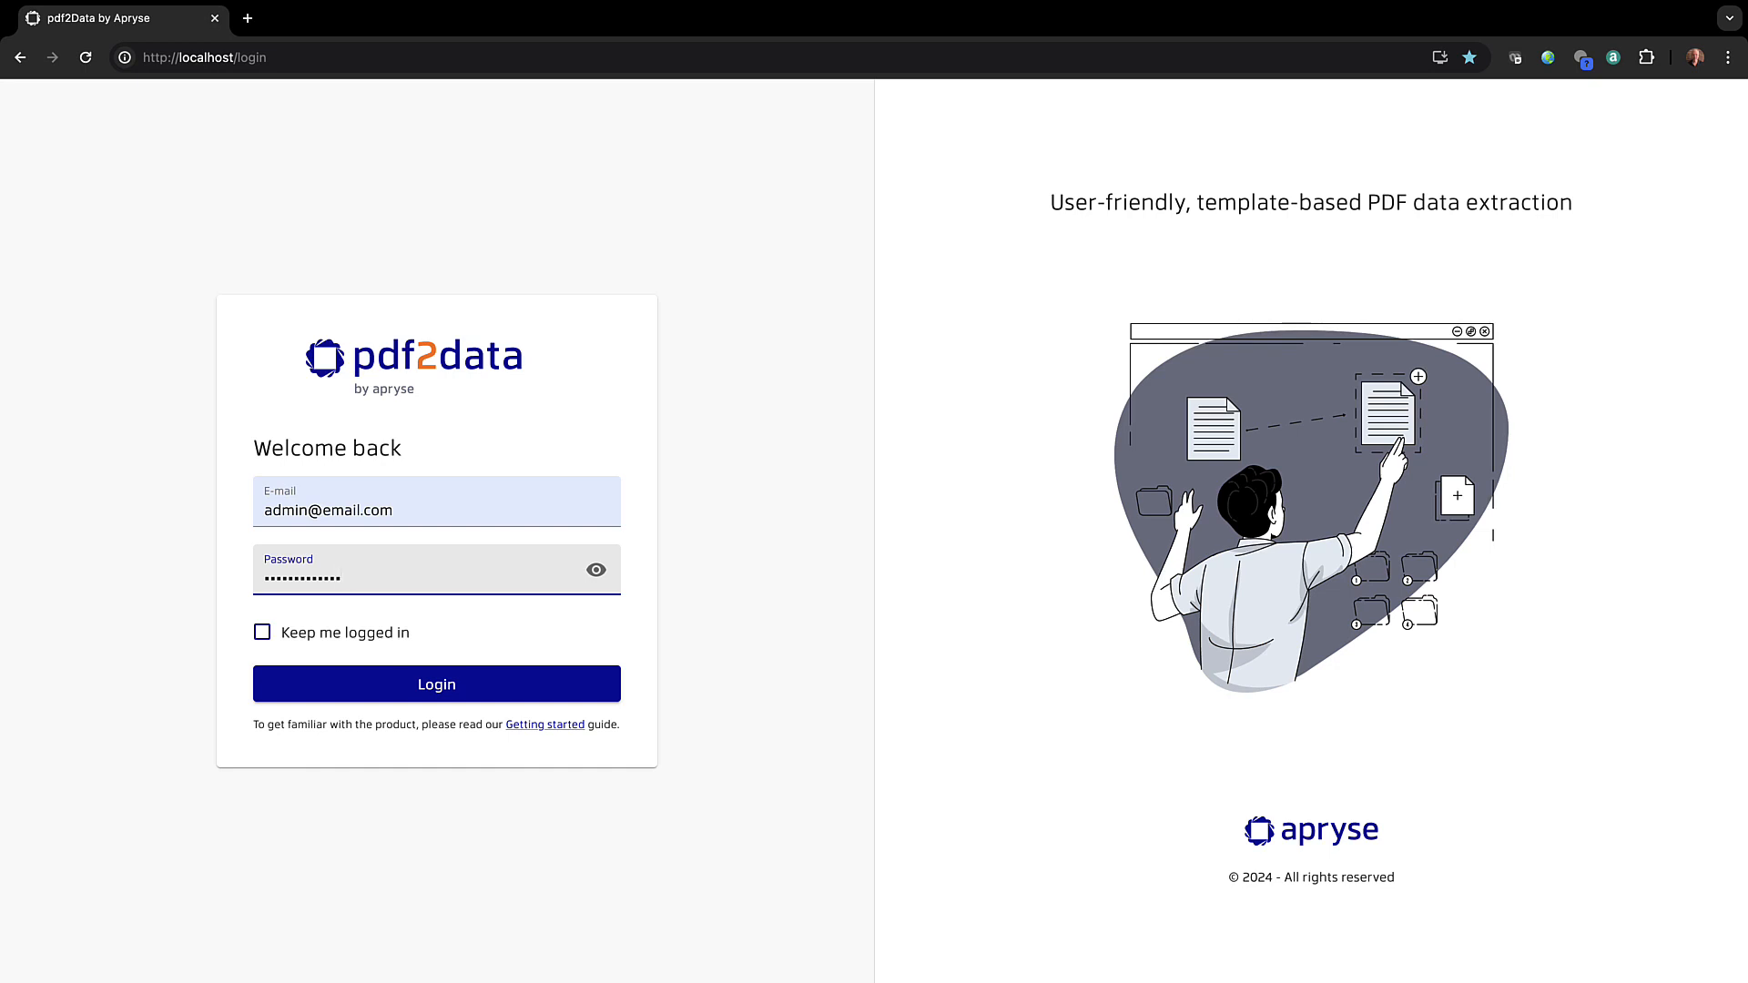
Step: Log in with the filled-in credentials and start a new template named InvoiceTemplate
click(434, 695)
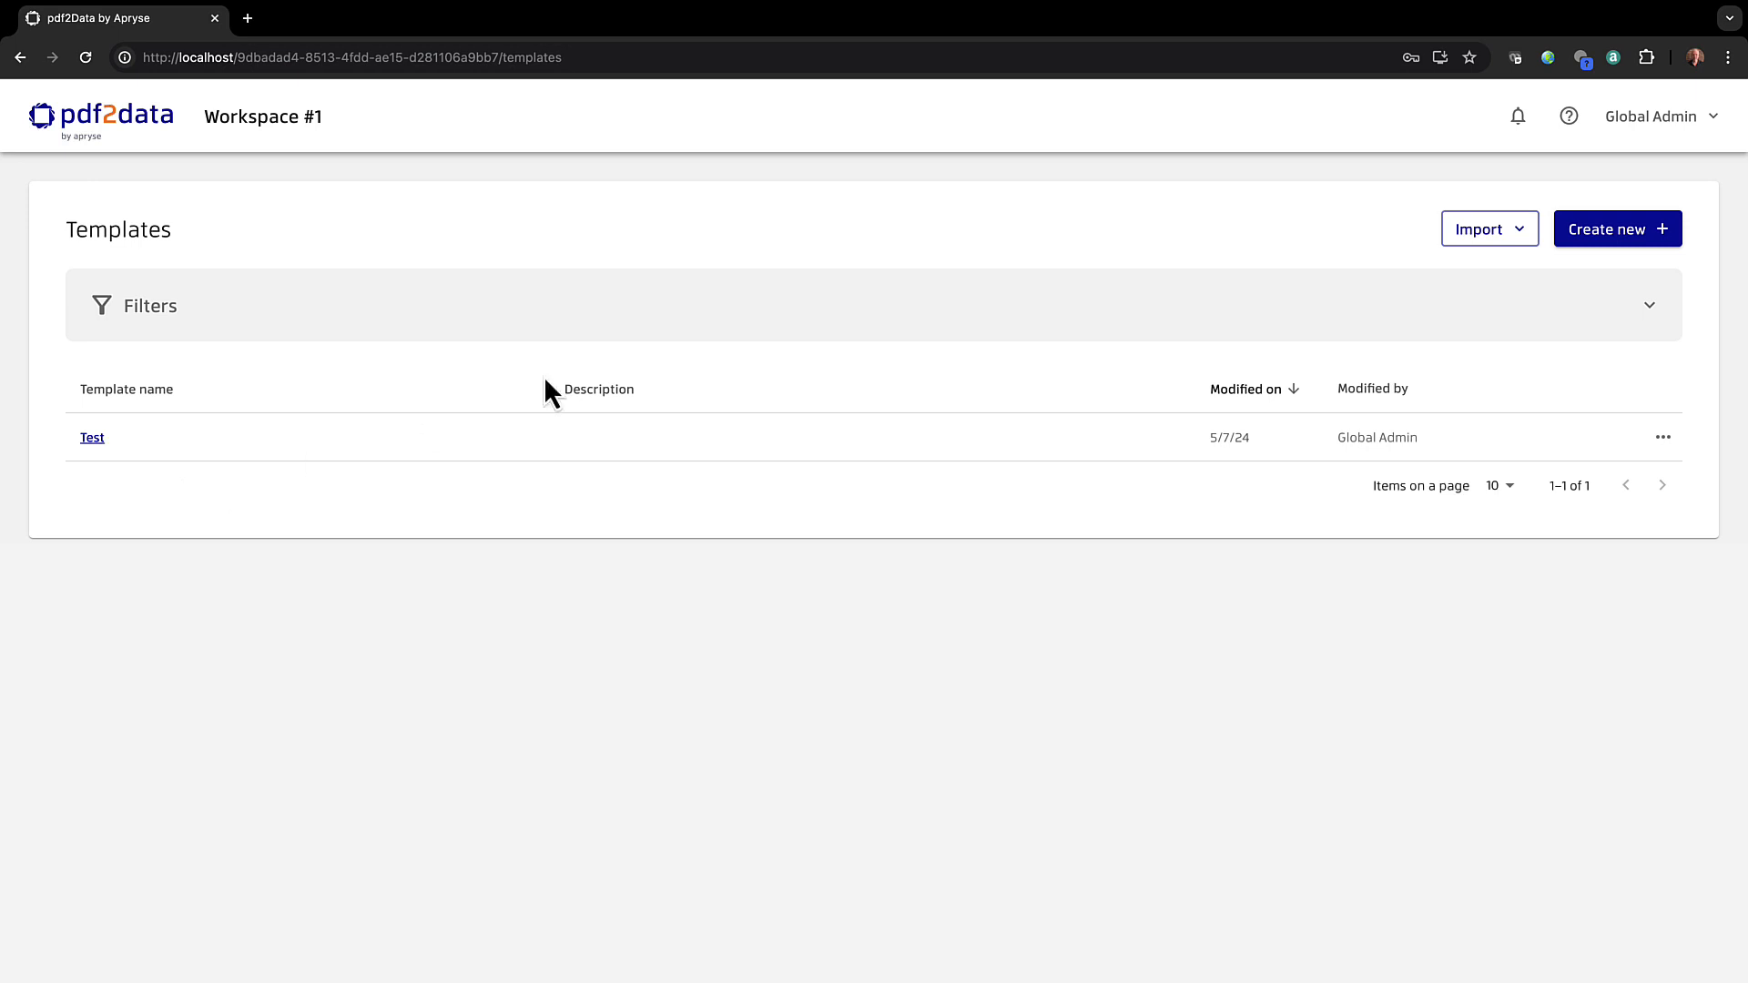
click(1618, 230)
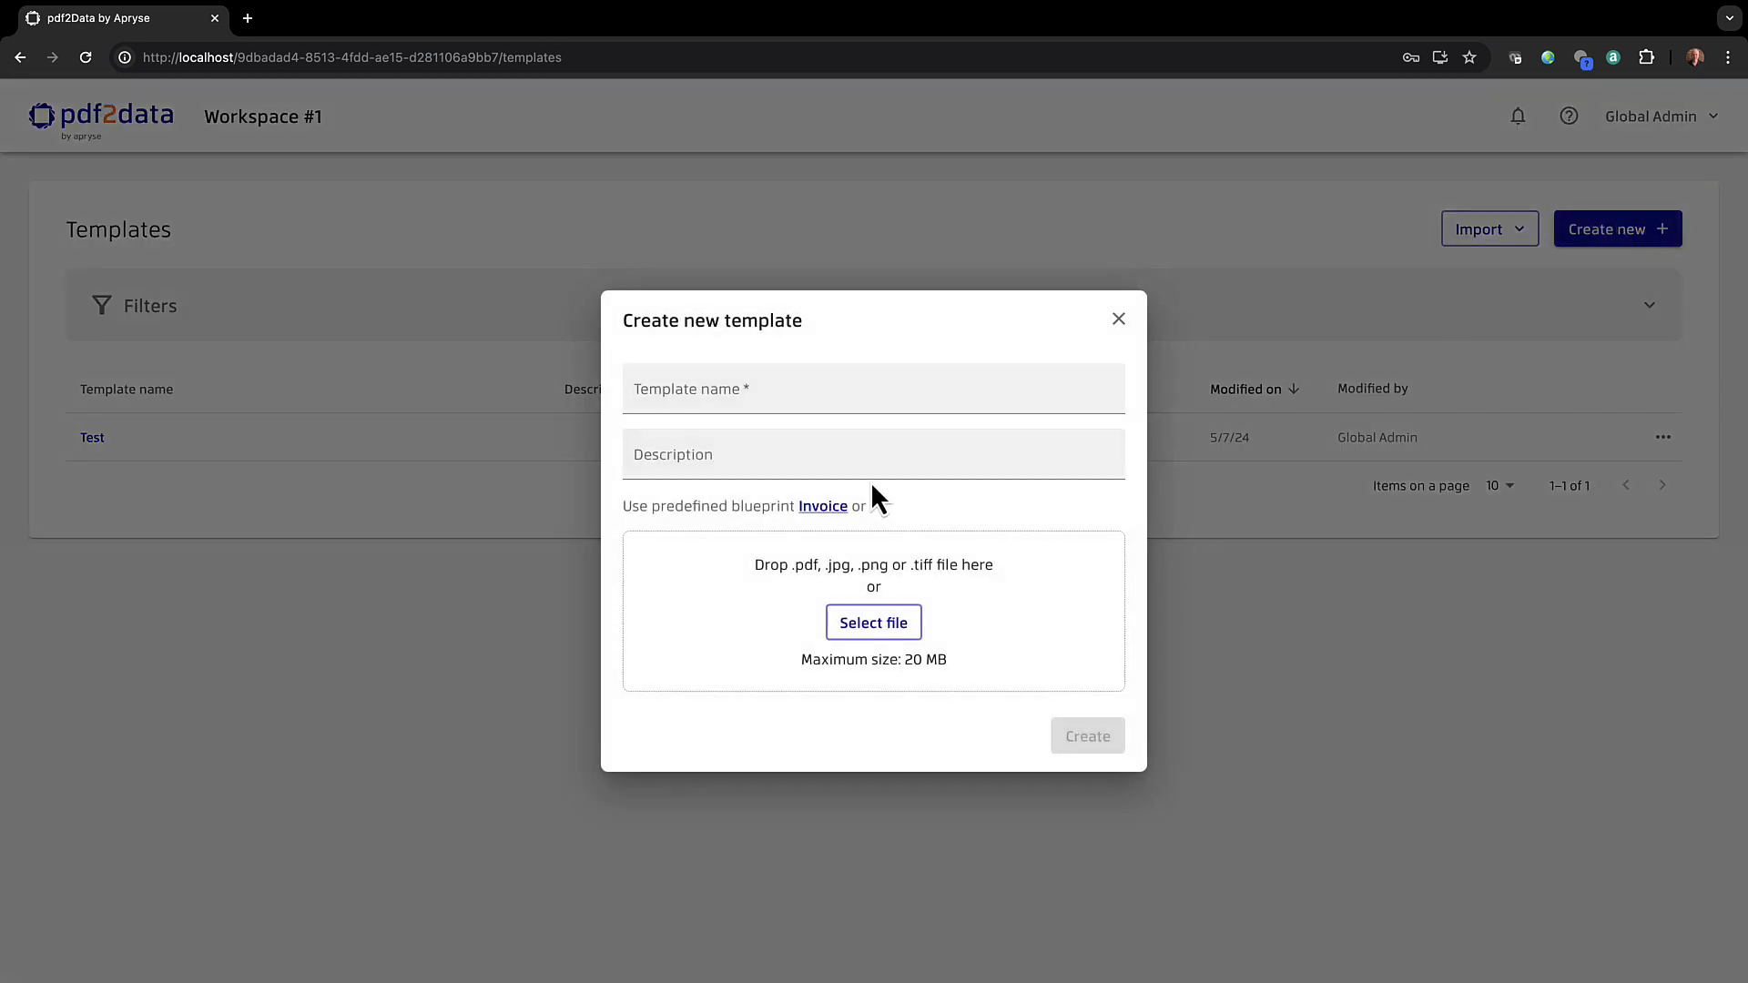
click(690, 390)
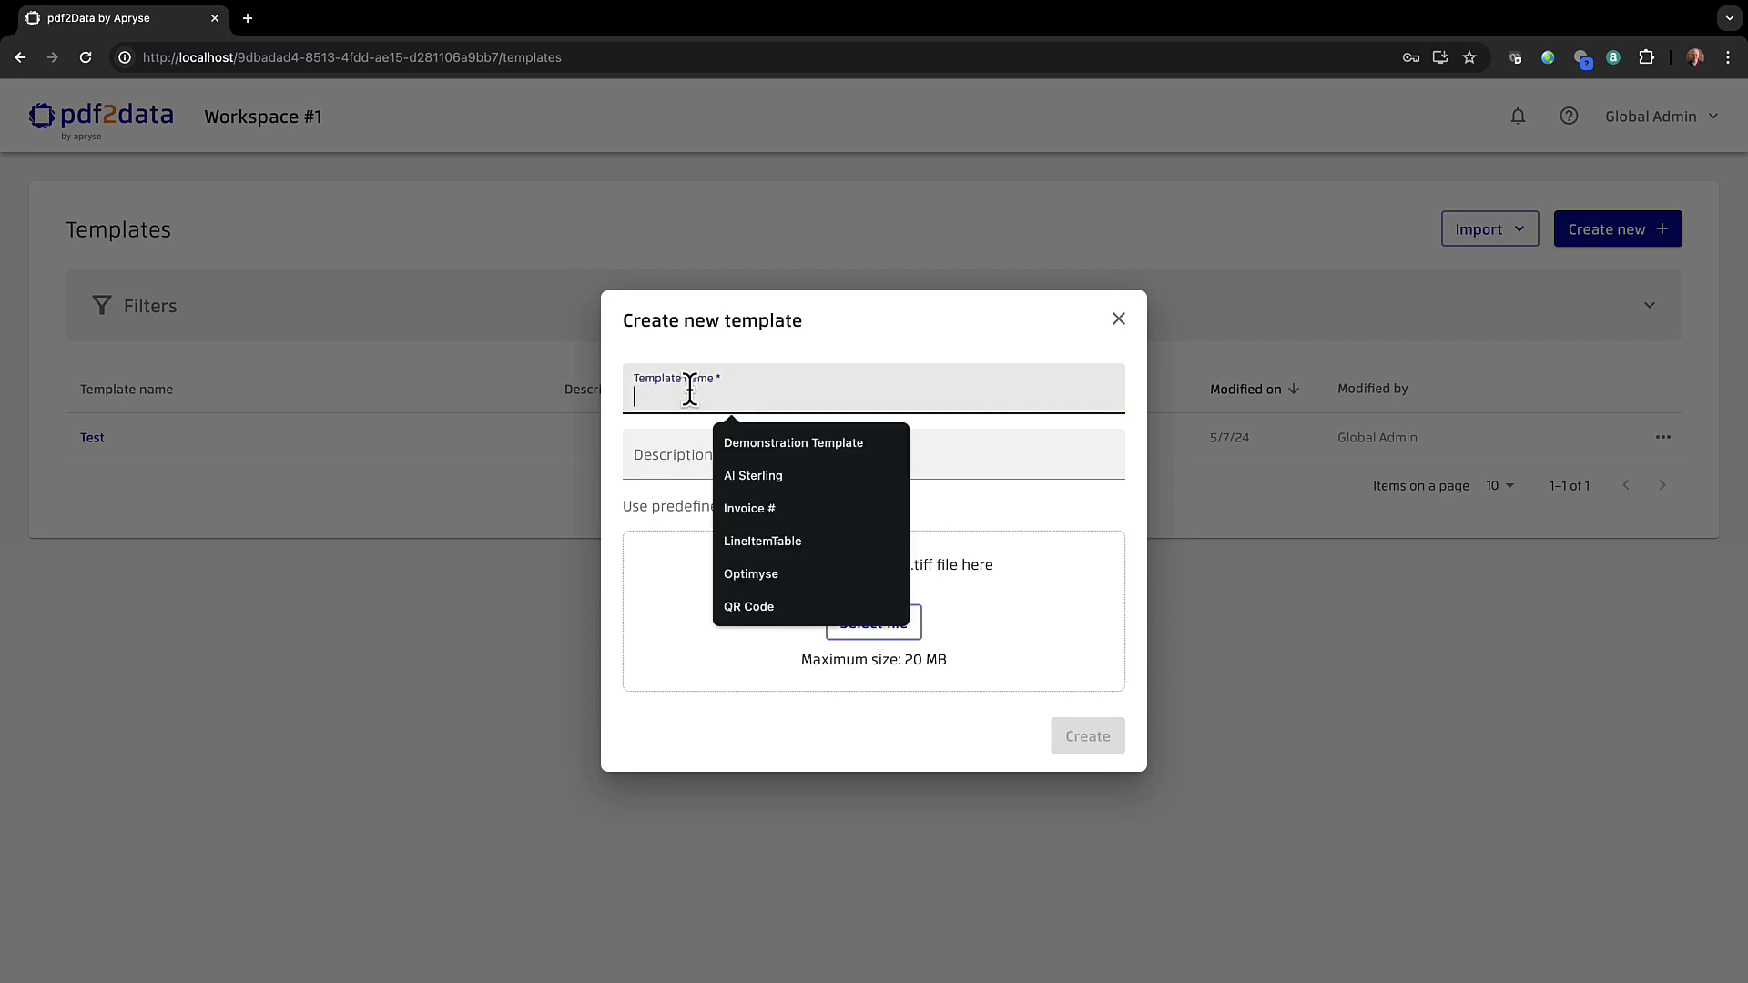
text(Invoi)
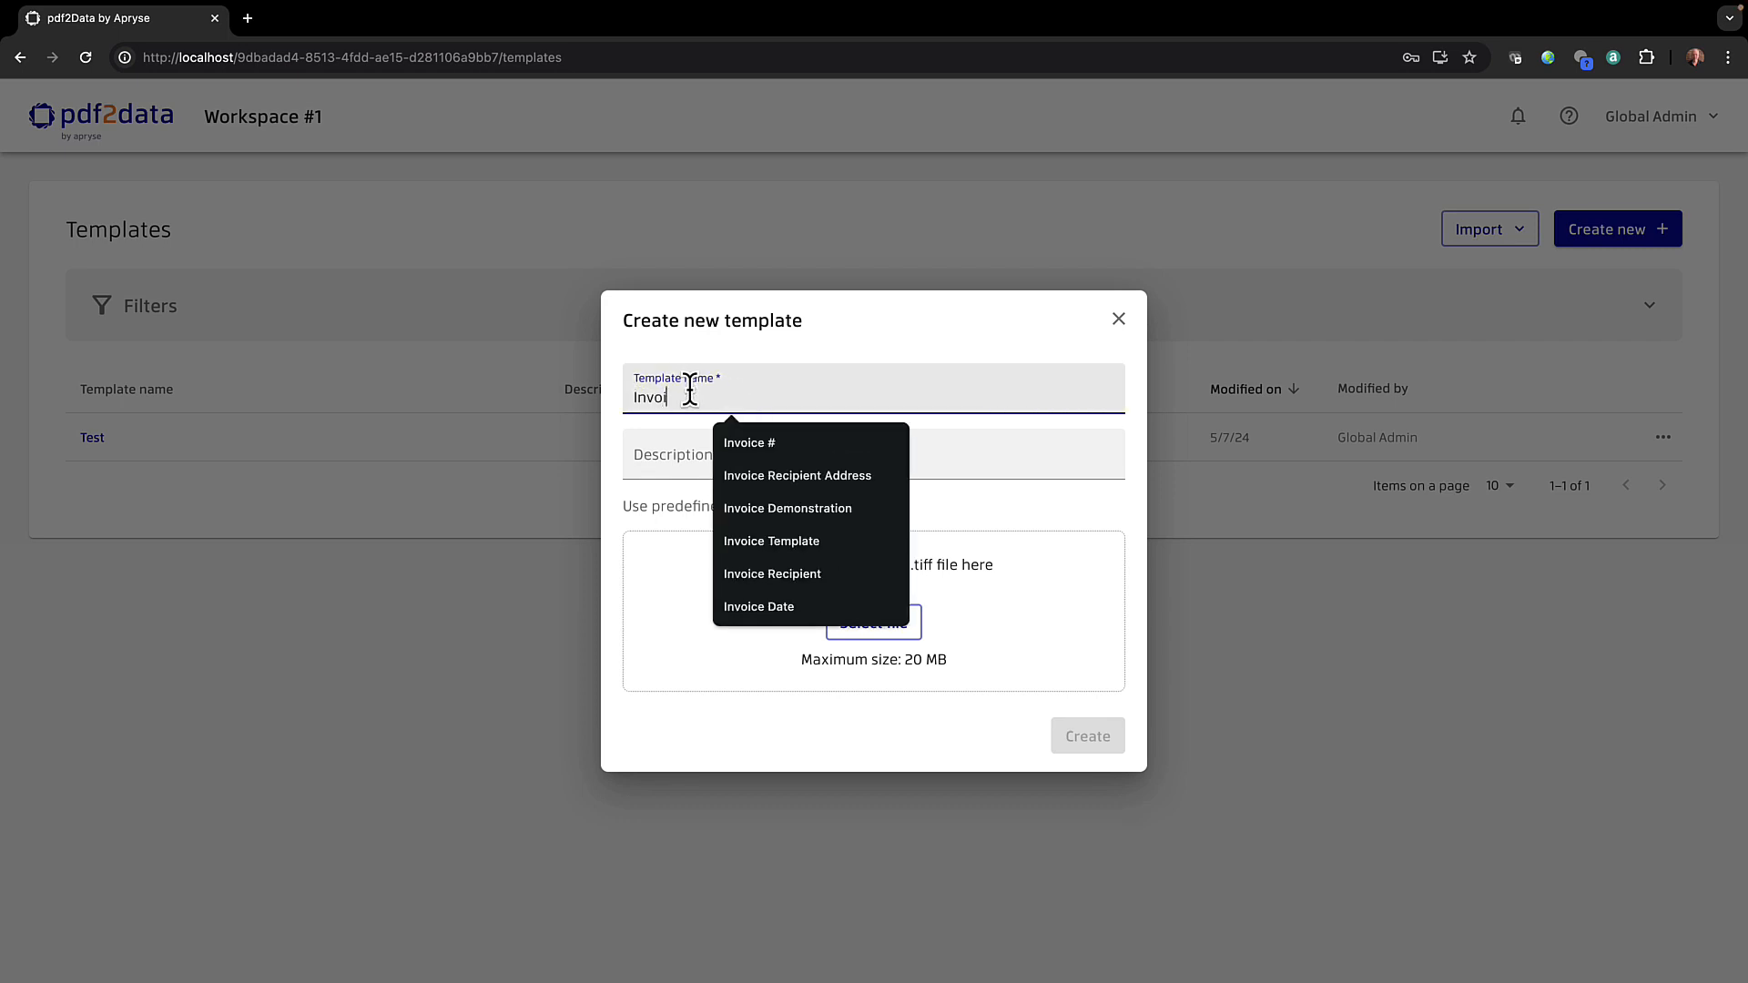
text(ce Templa)
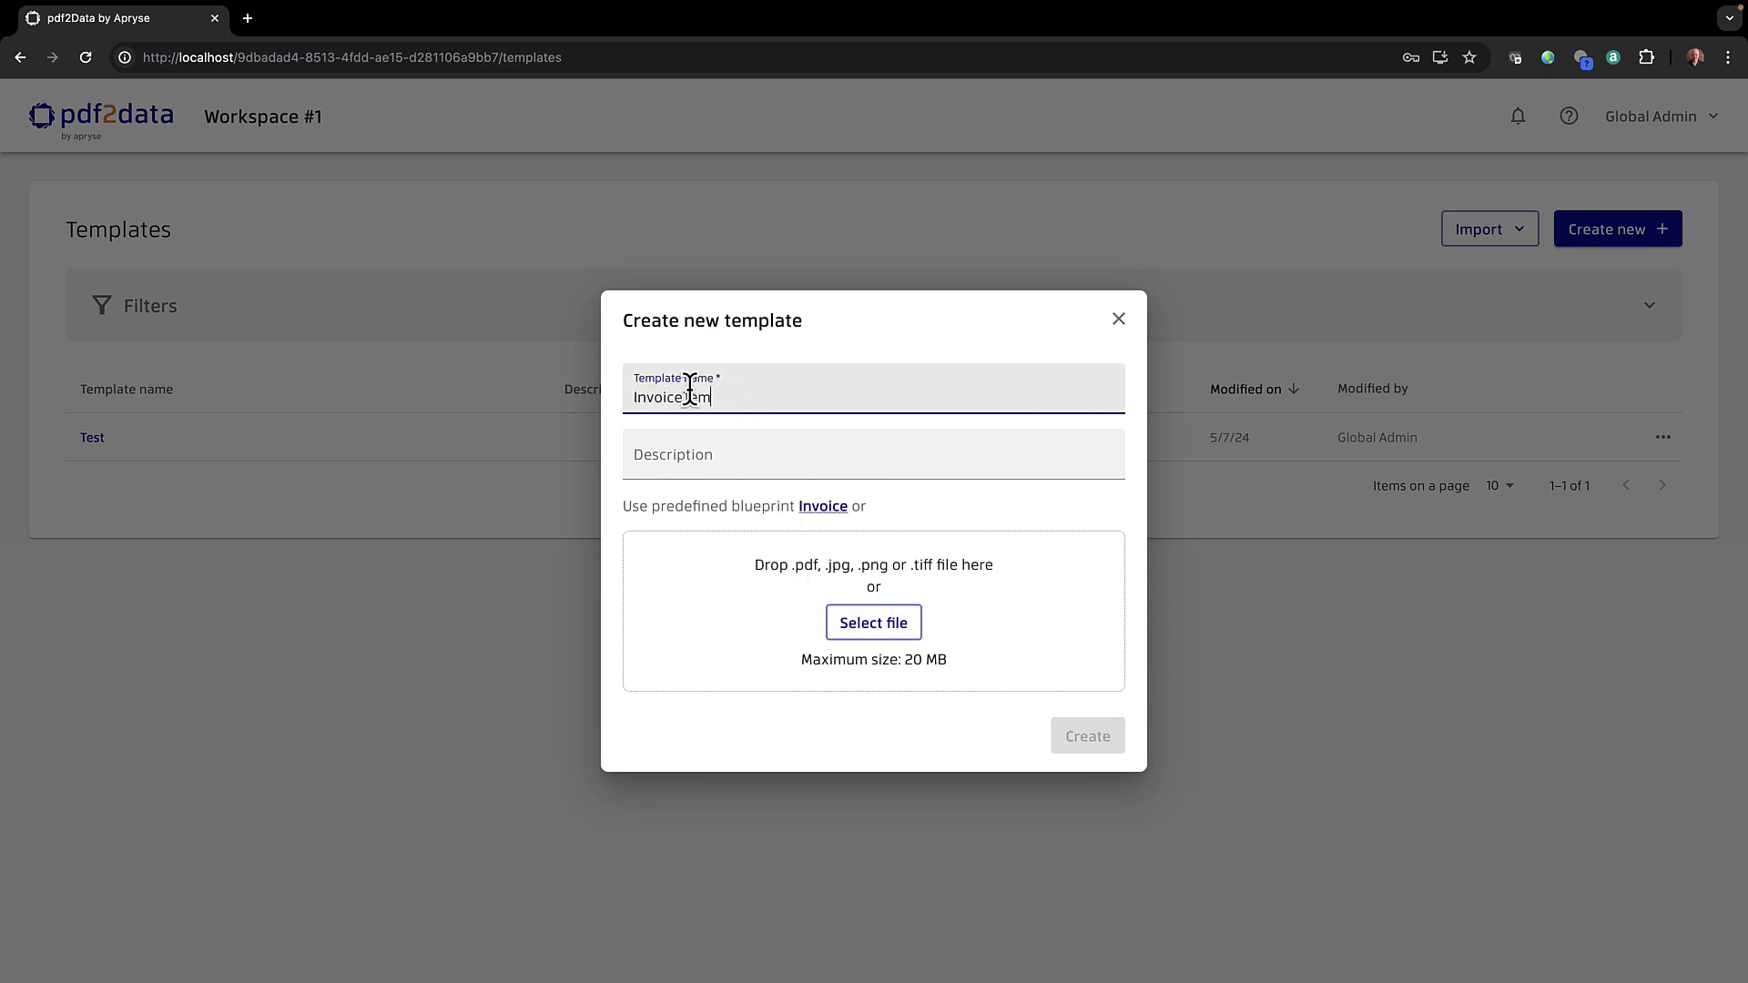
text(te)
Step: Attach Reference Invoice #2.pdf from OneDrive as the source document and create the template without OCR preprocessing
click(883, 626)
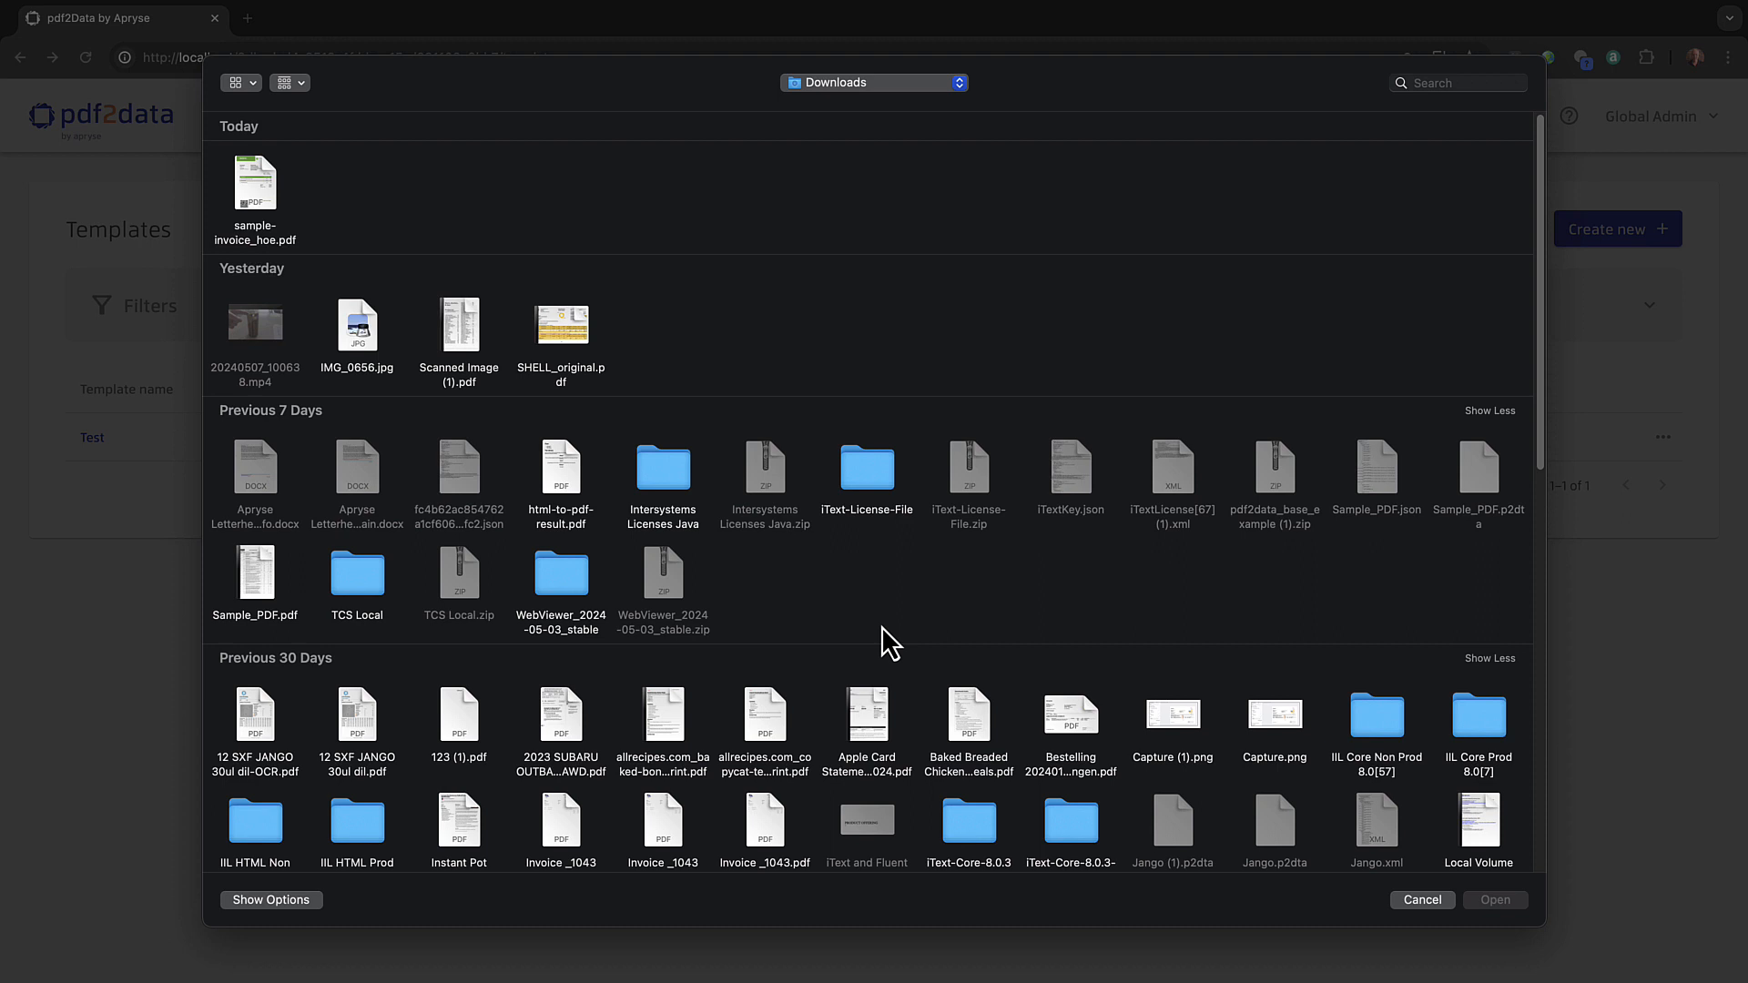
click(859, 85)
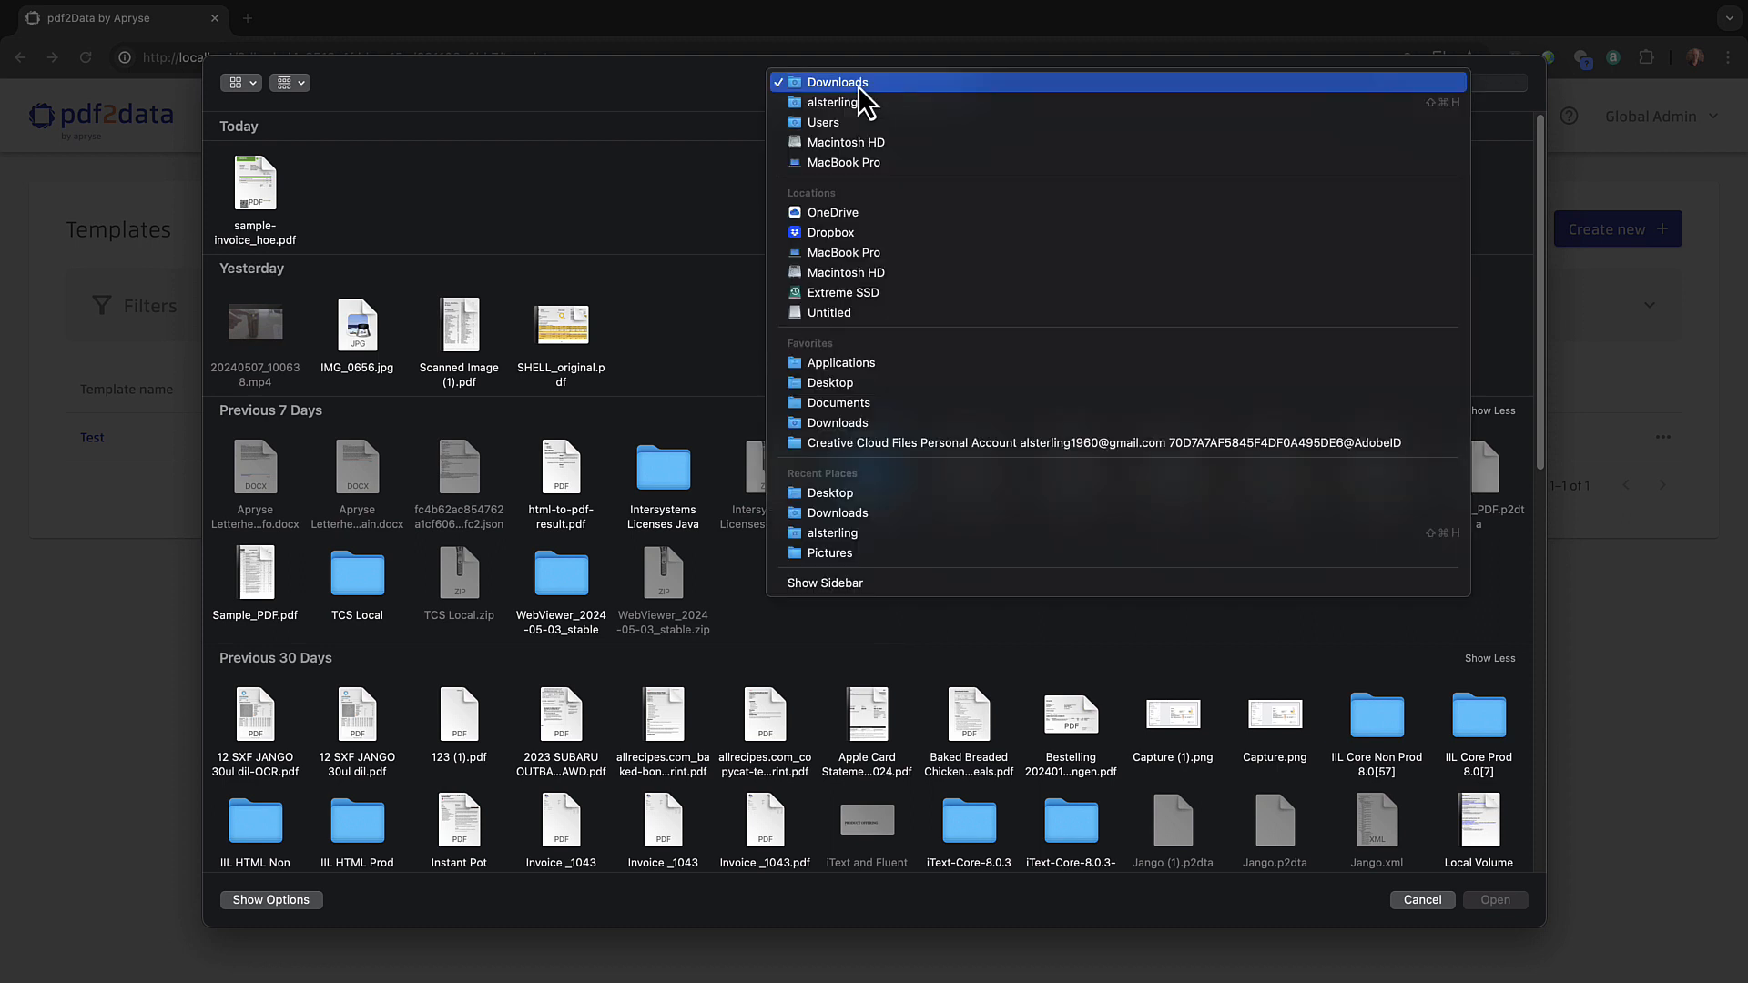
click(856, 221)
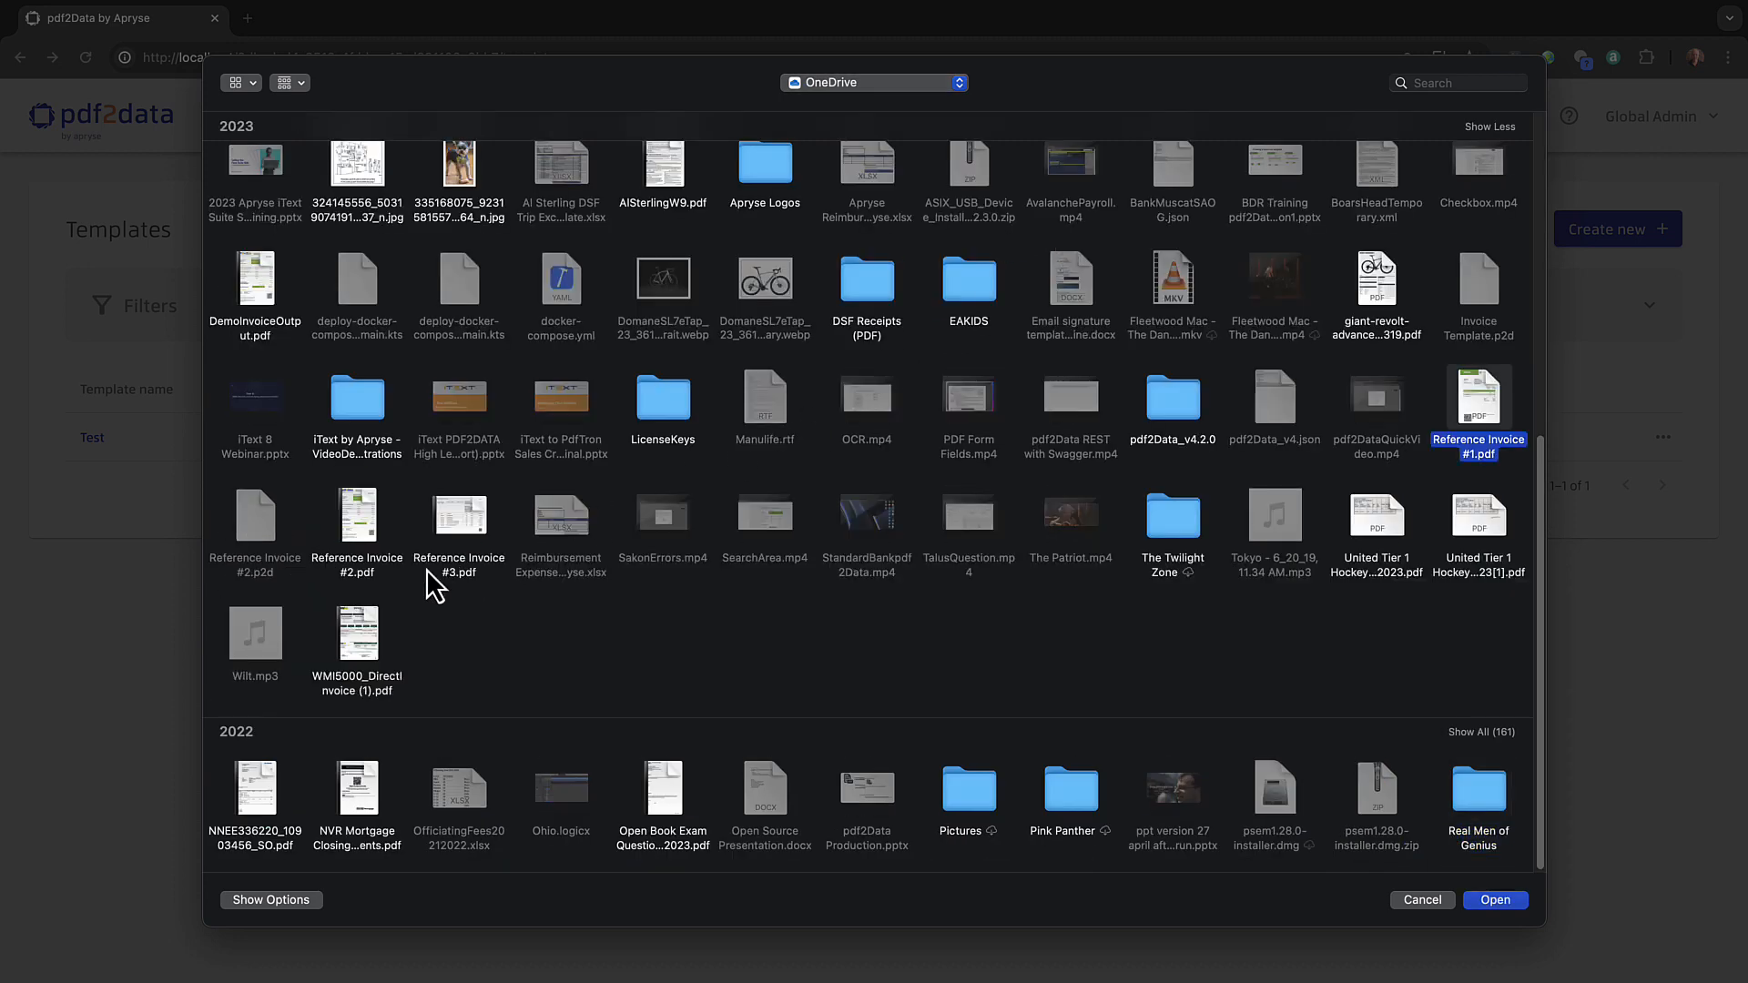
click(380, 520)
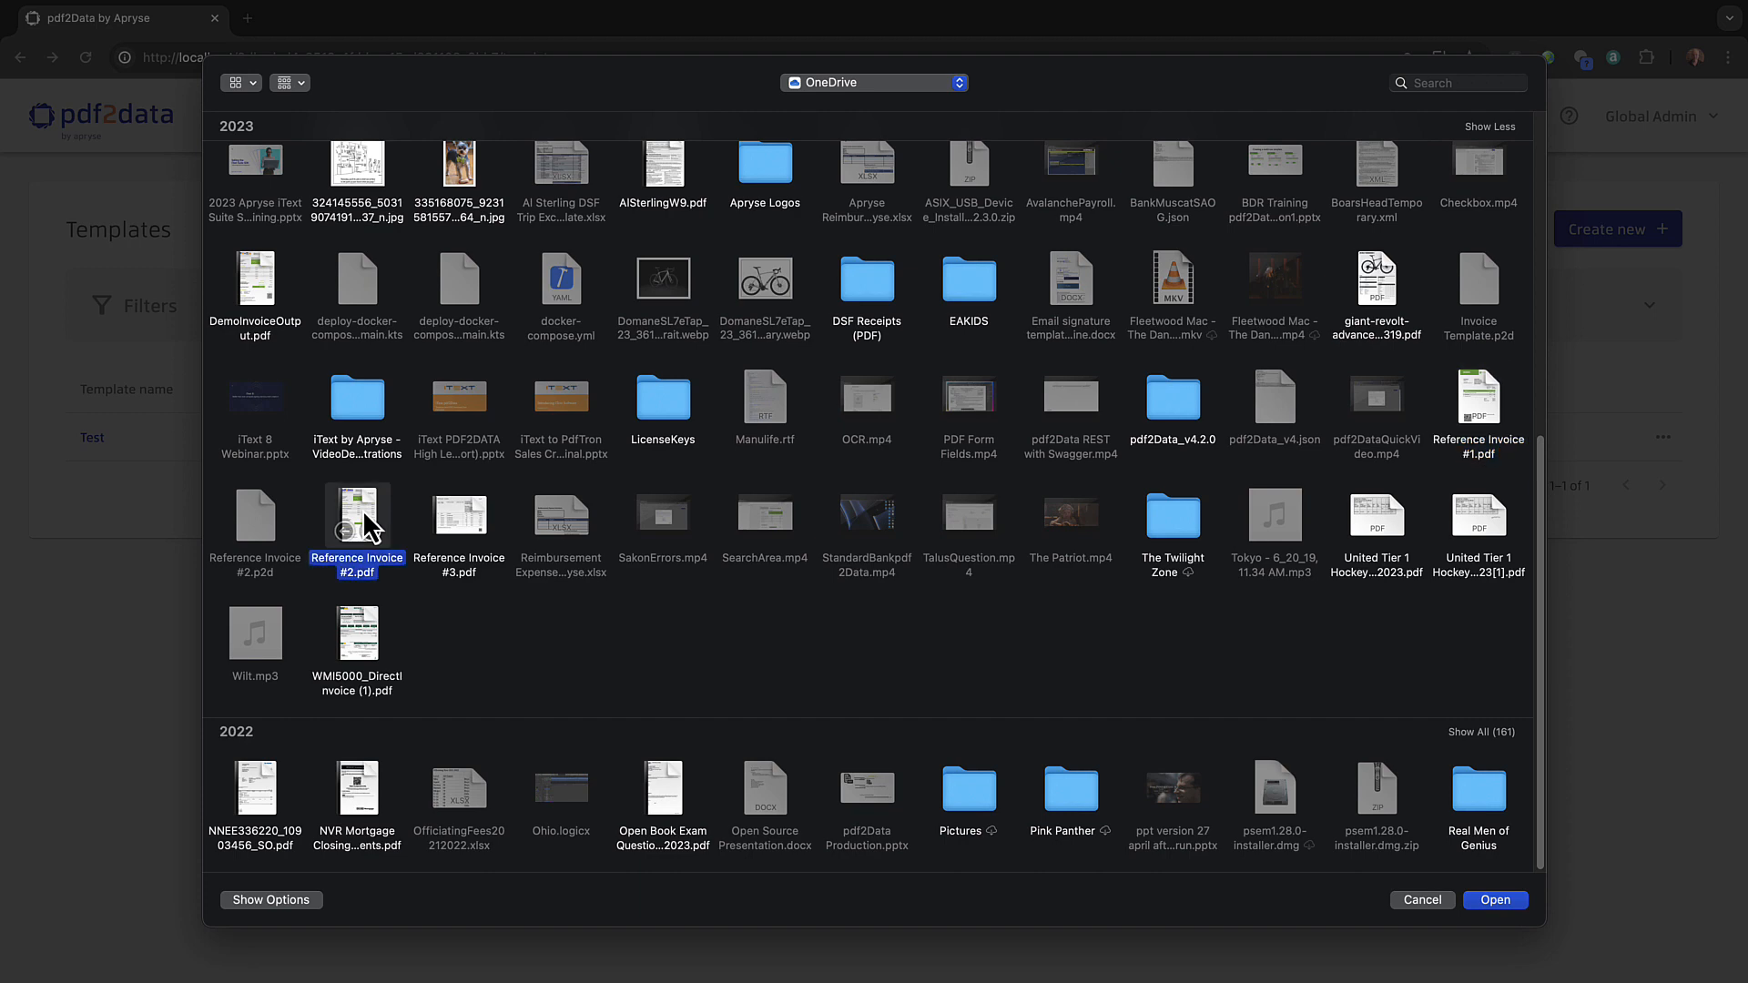
click(1494, 902)
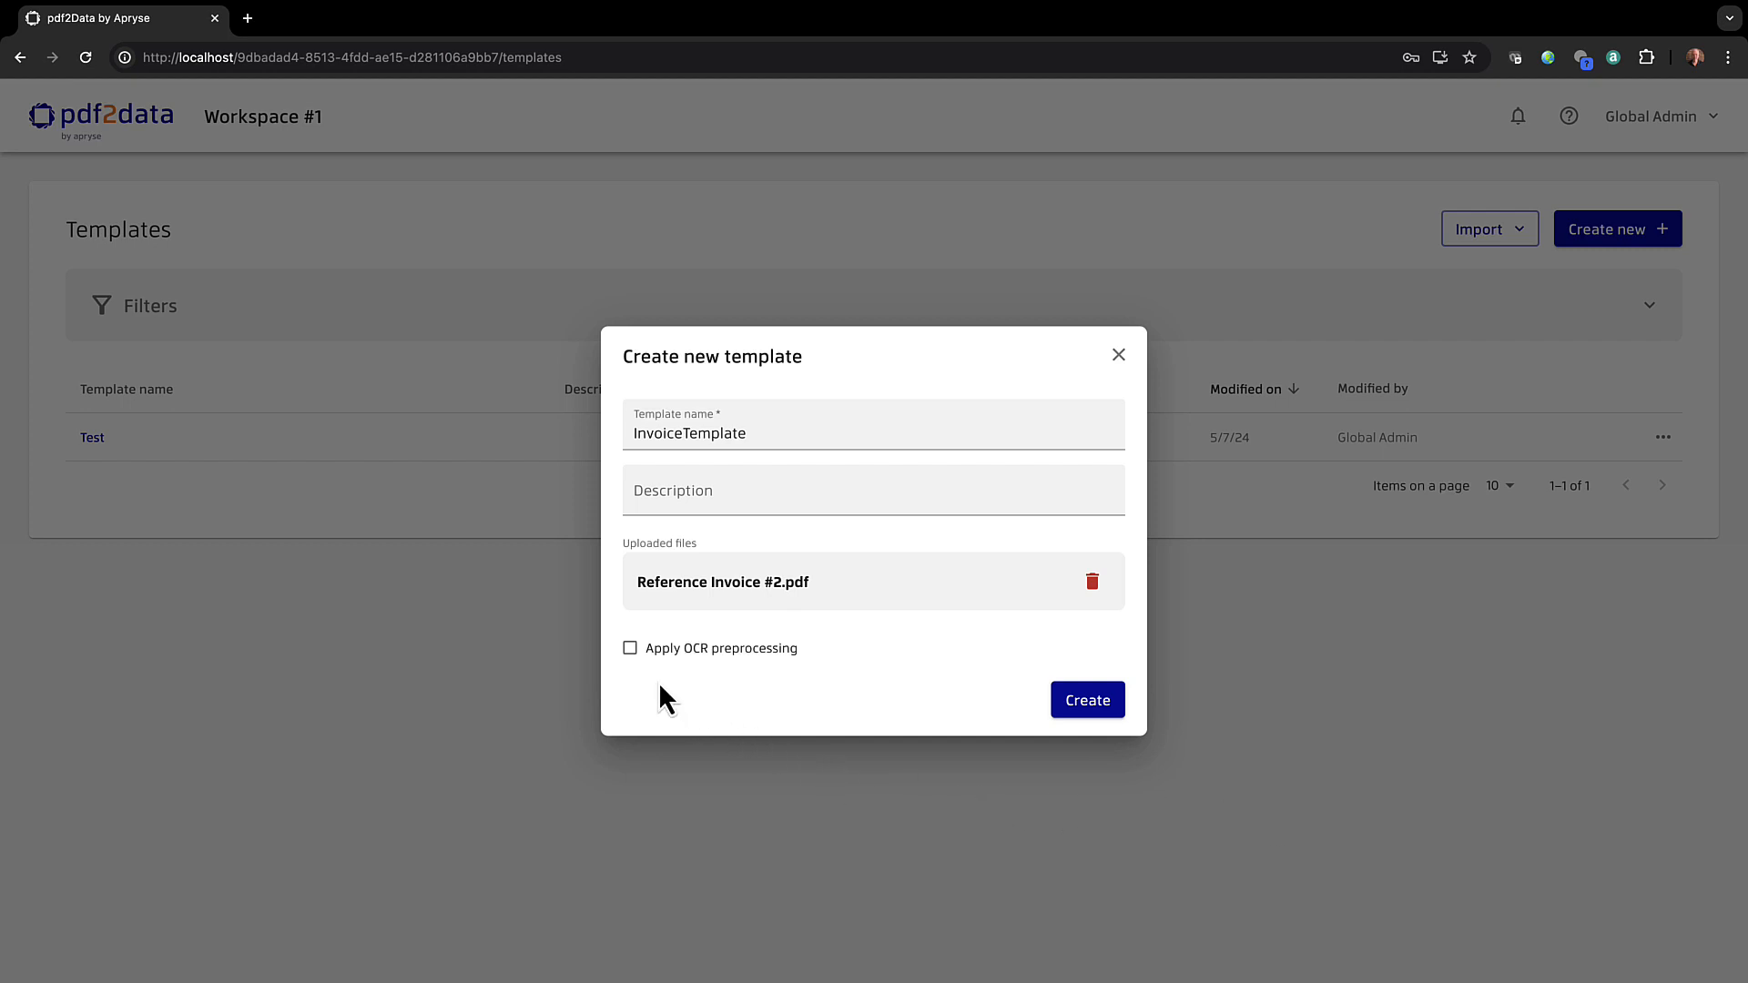
mouse_move(690, 663)
click(1095, 710)
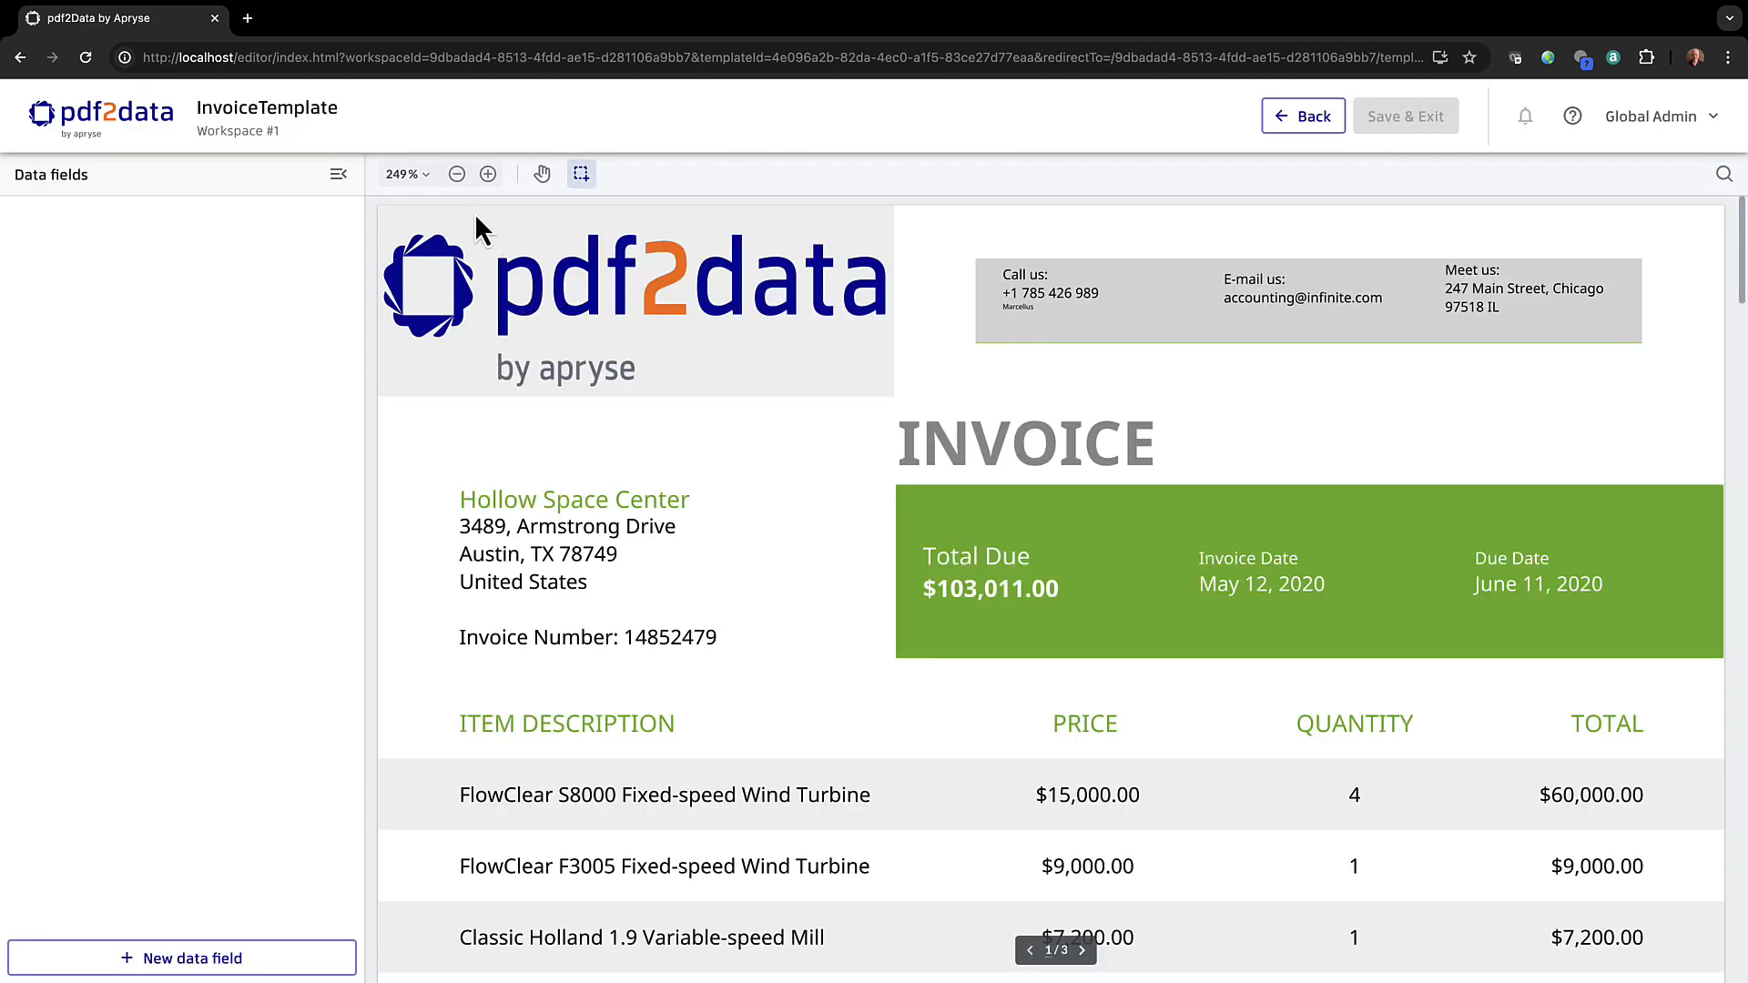
Step: Add a new data field to the template and name it InvoiceNumber
click(457, 178)
click(457, 178)
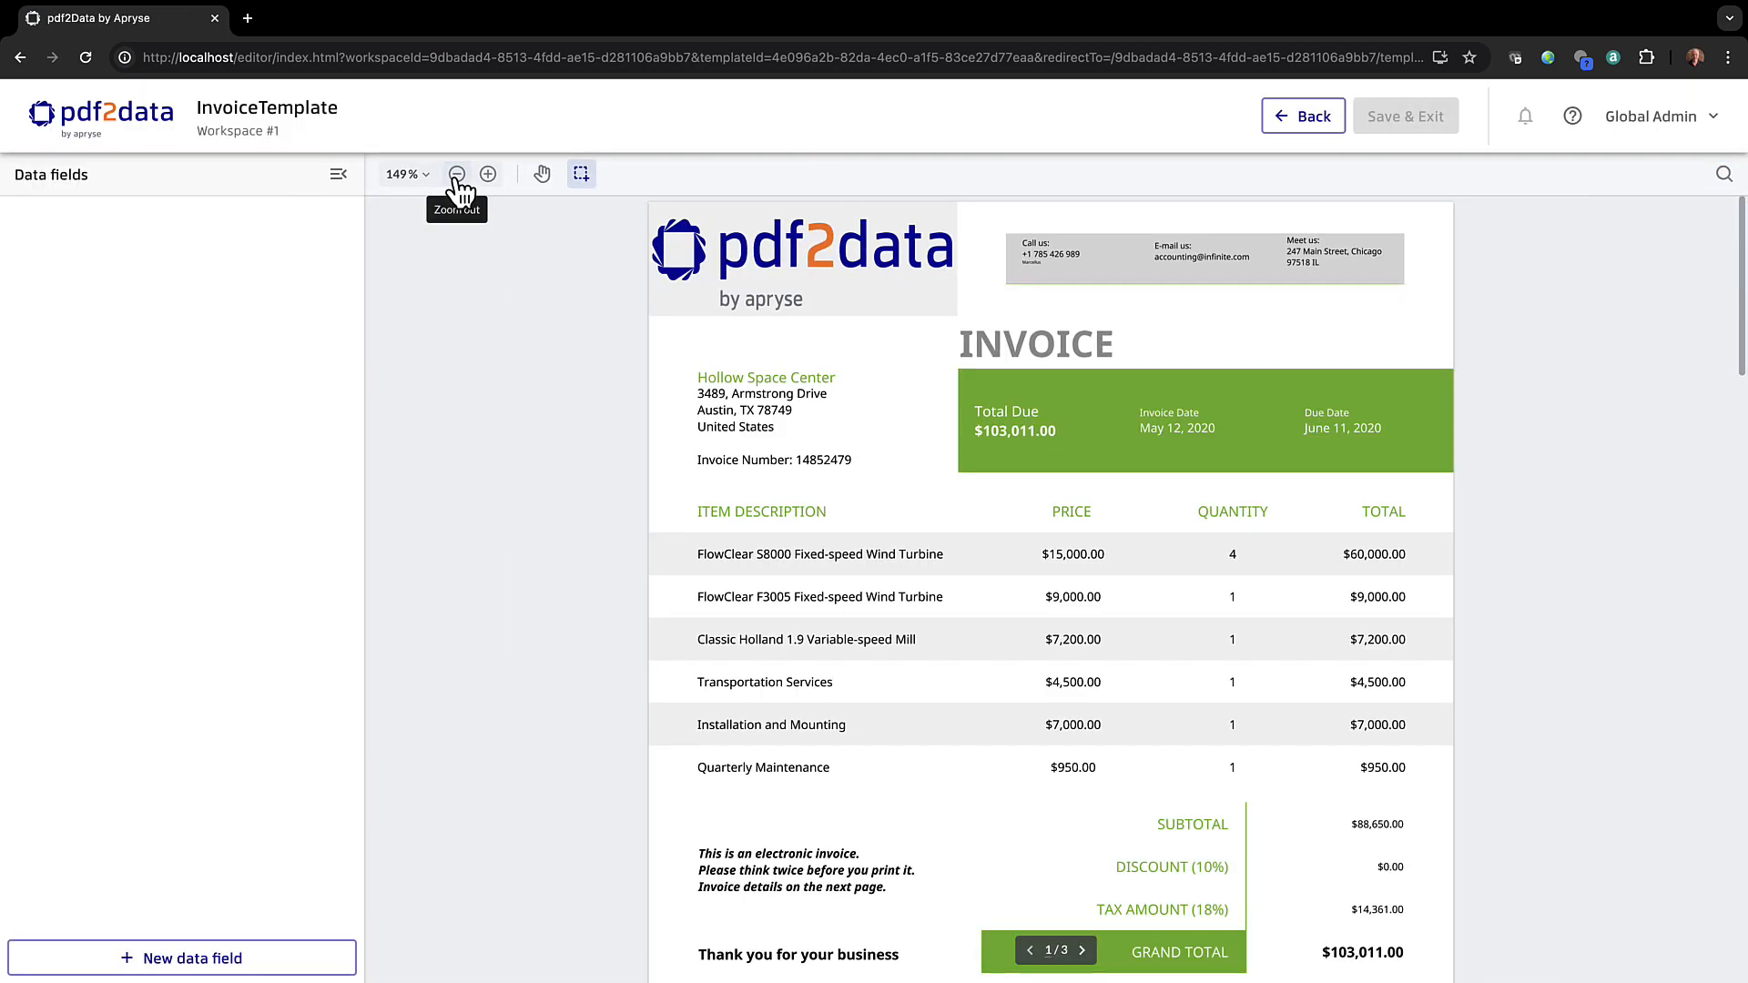
click(457, 177)
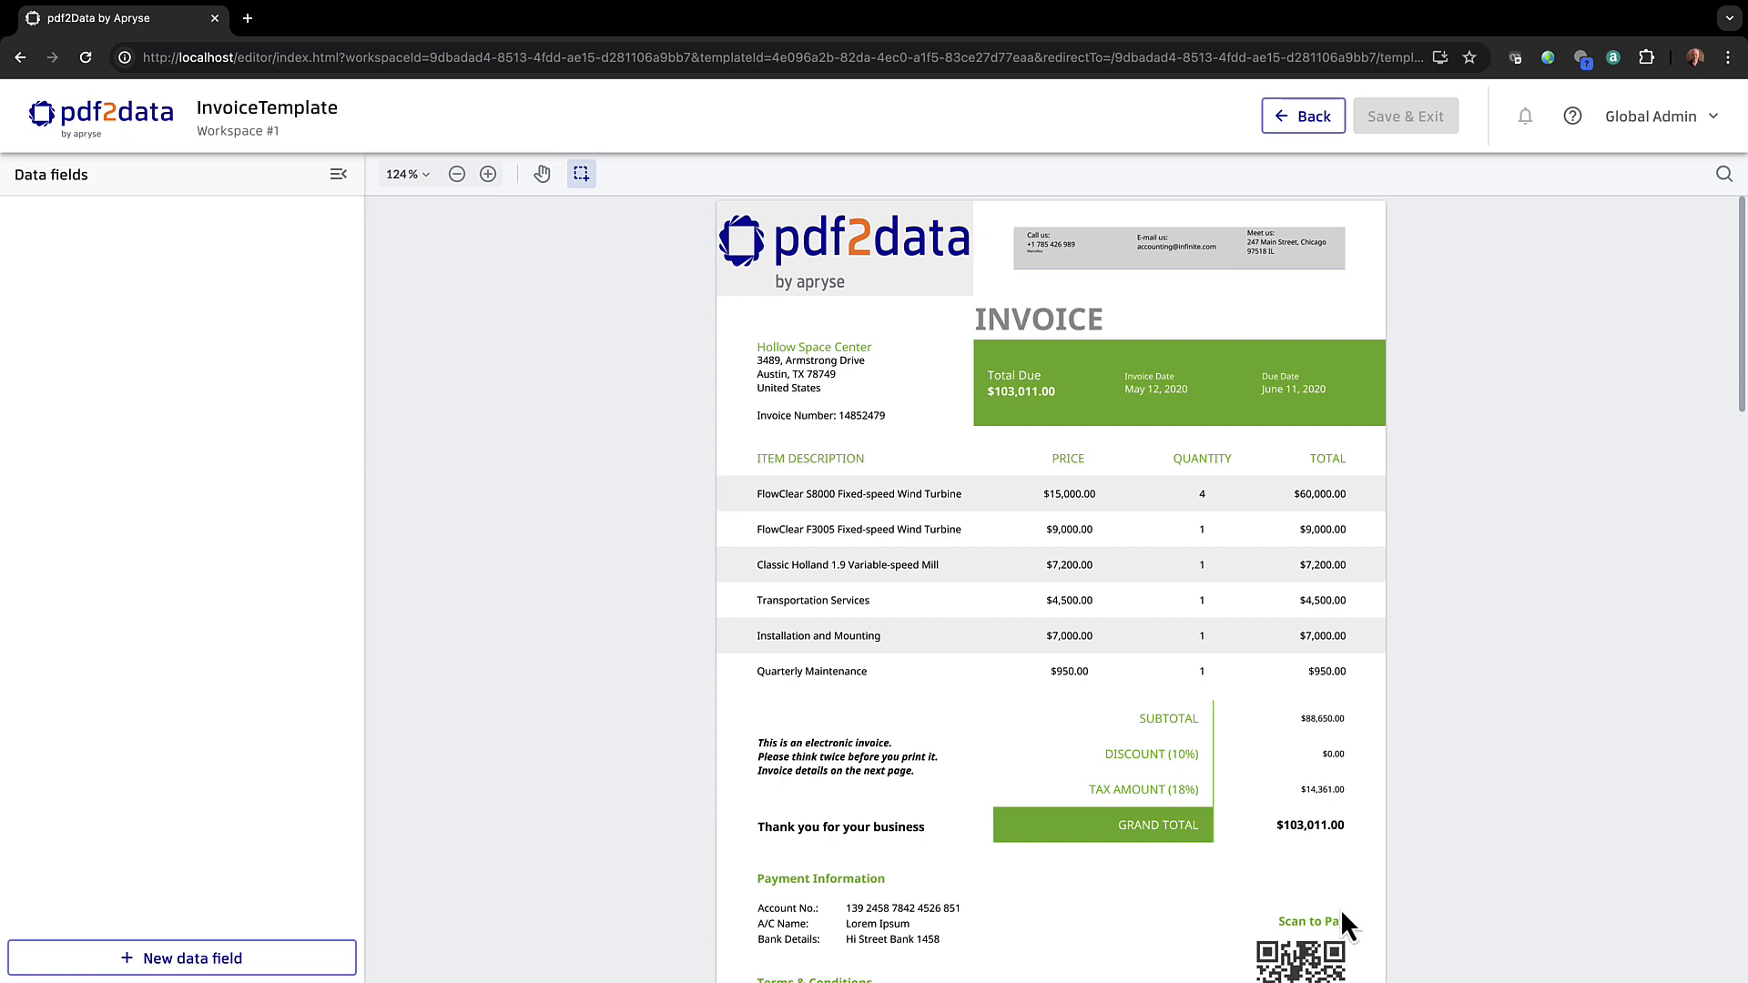
click(195, 965)
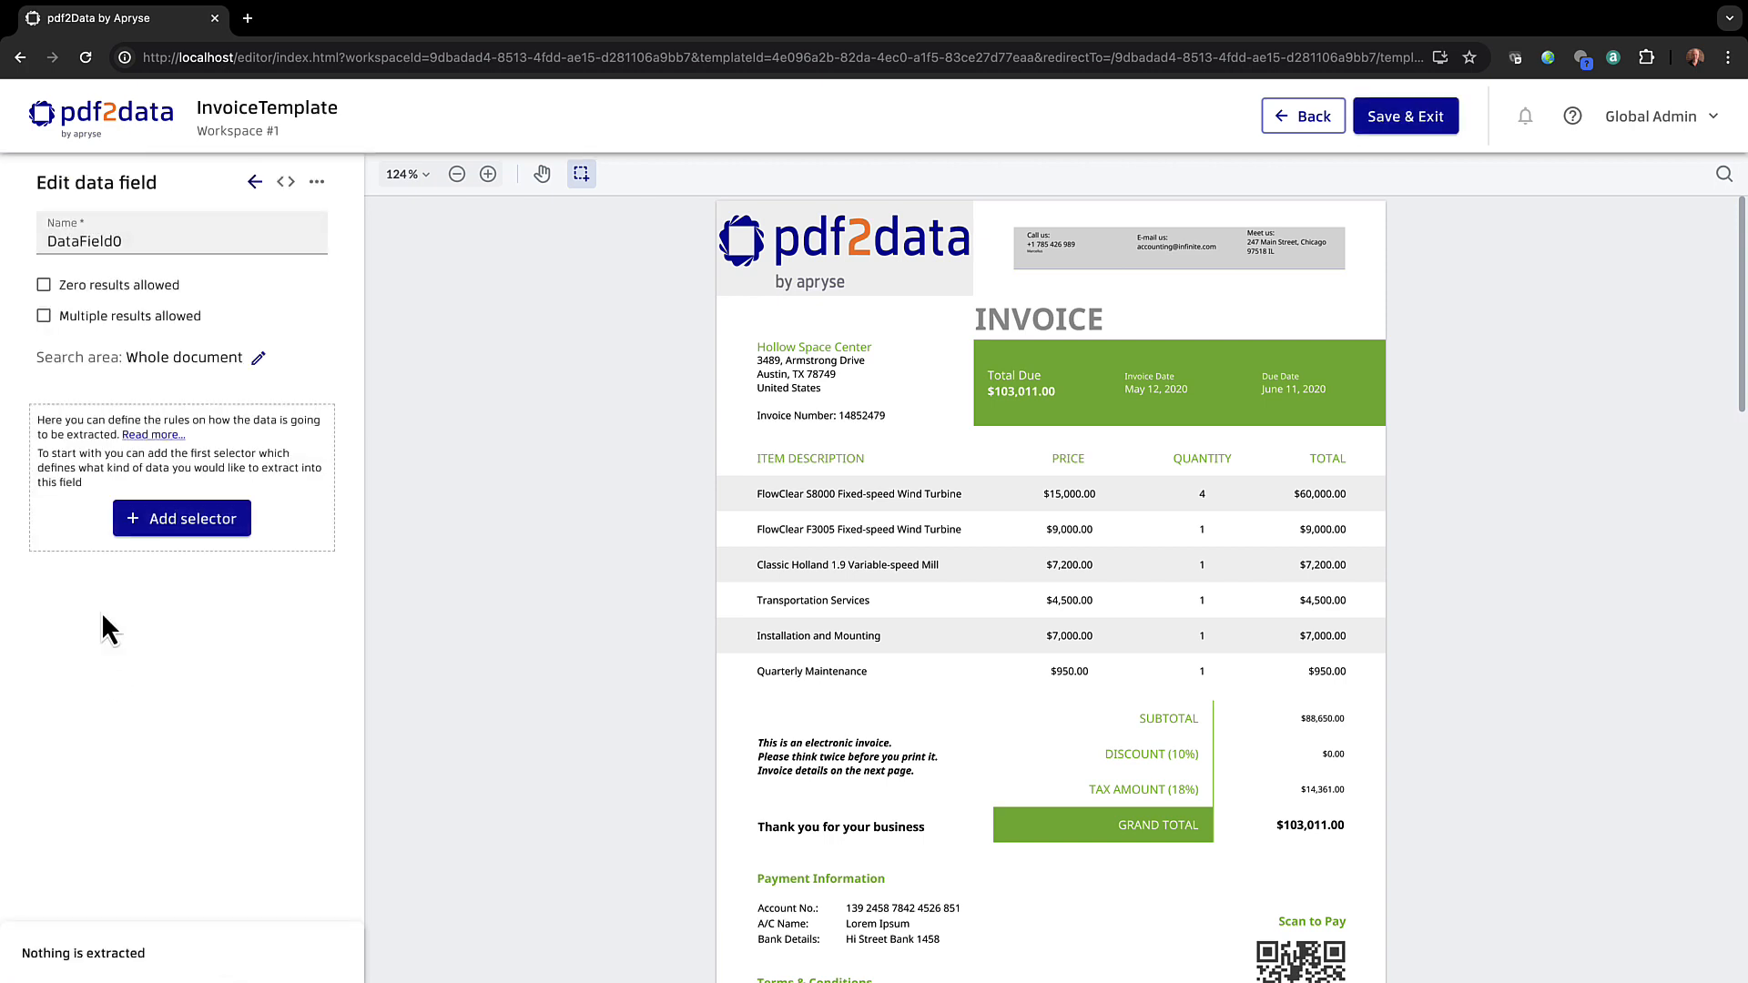
double_click(87, 241)
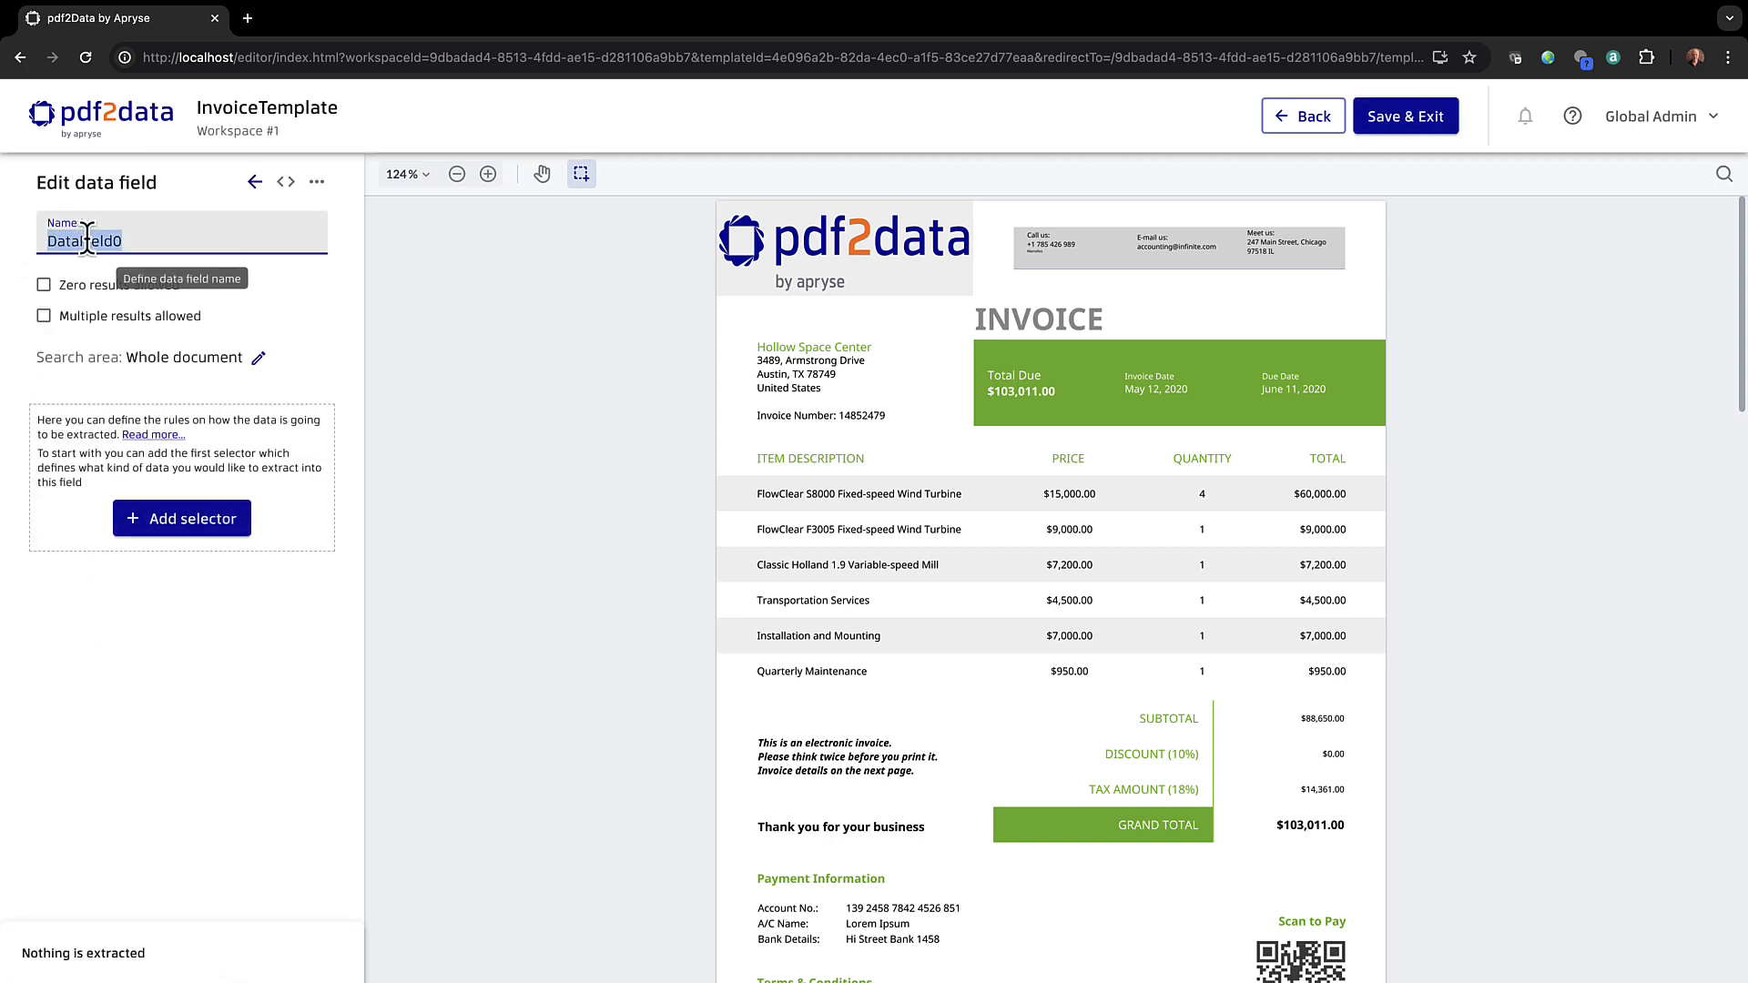
text(Invoi)
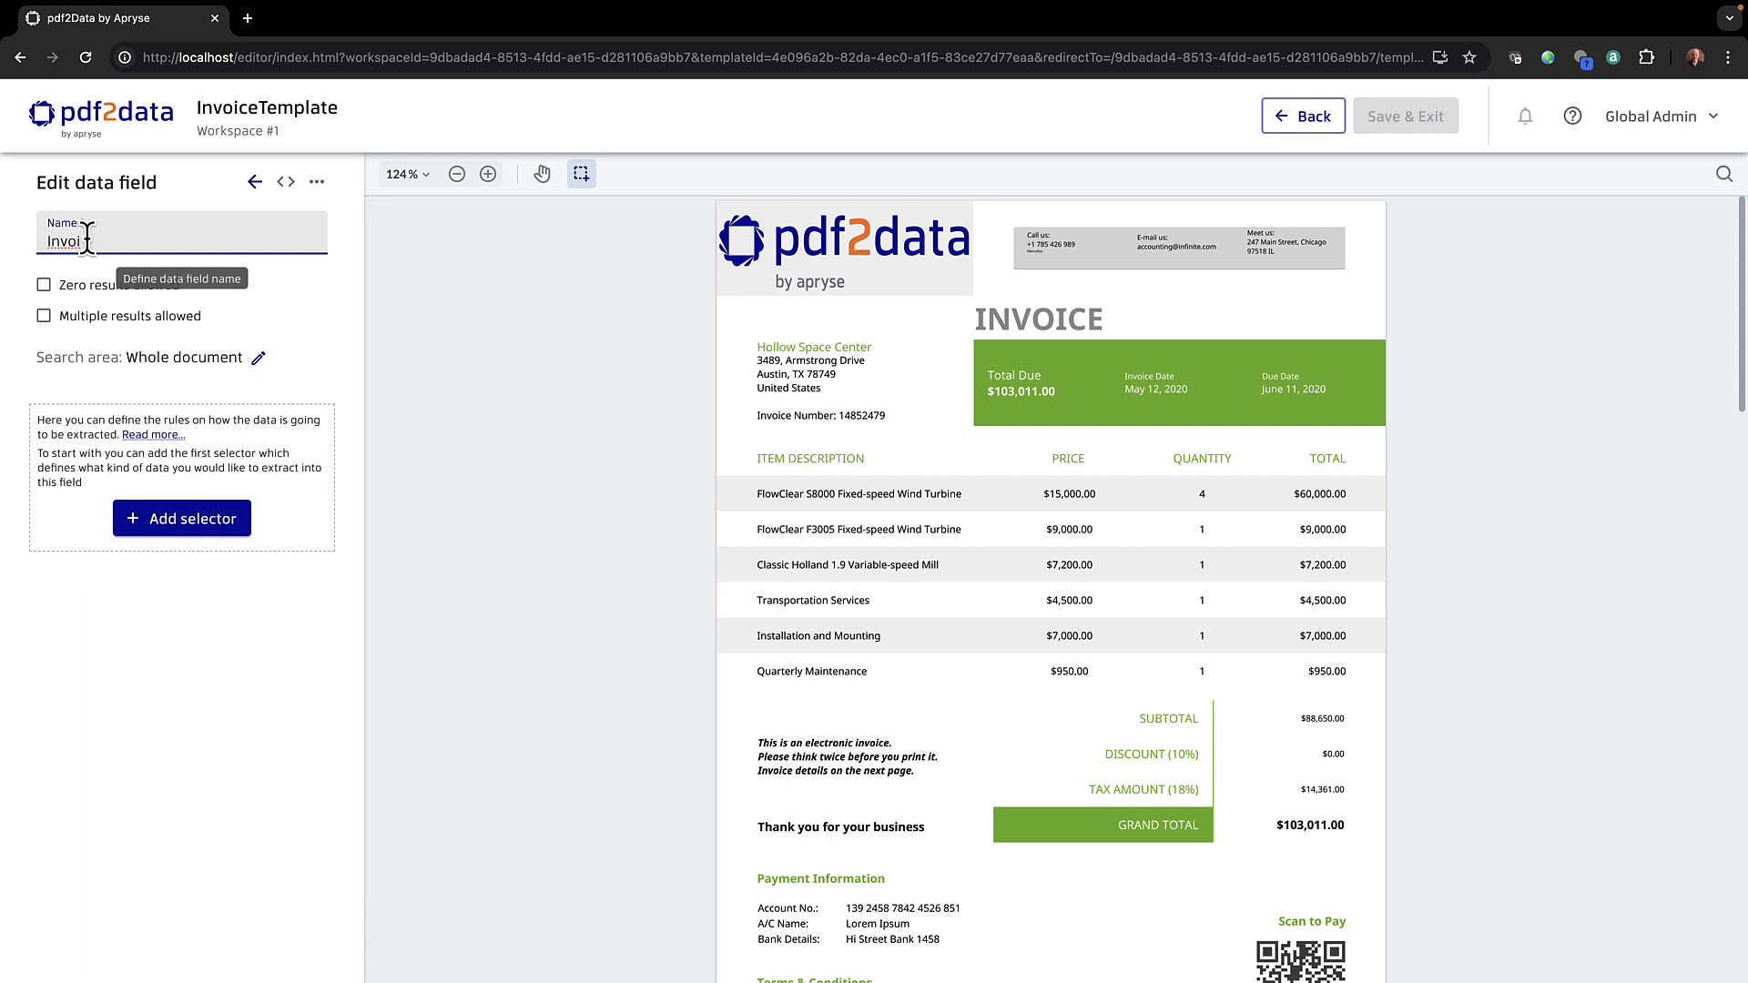
text(ceNumber)
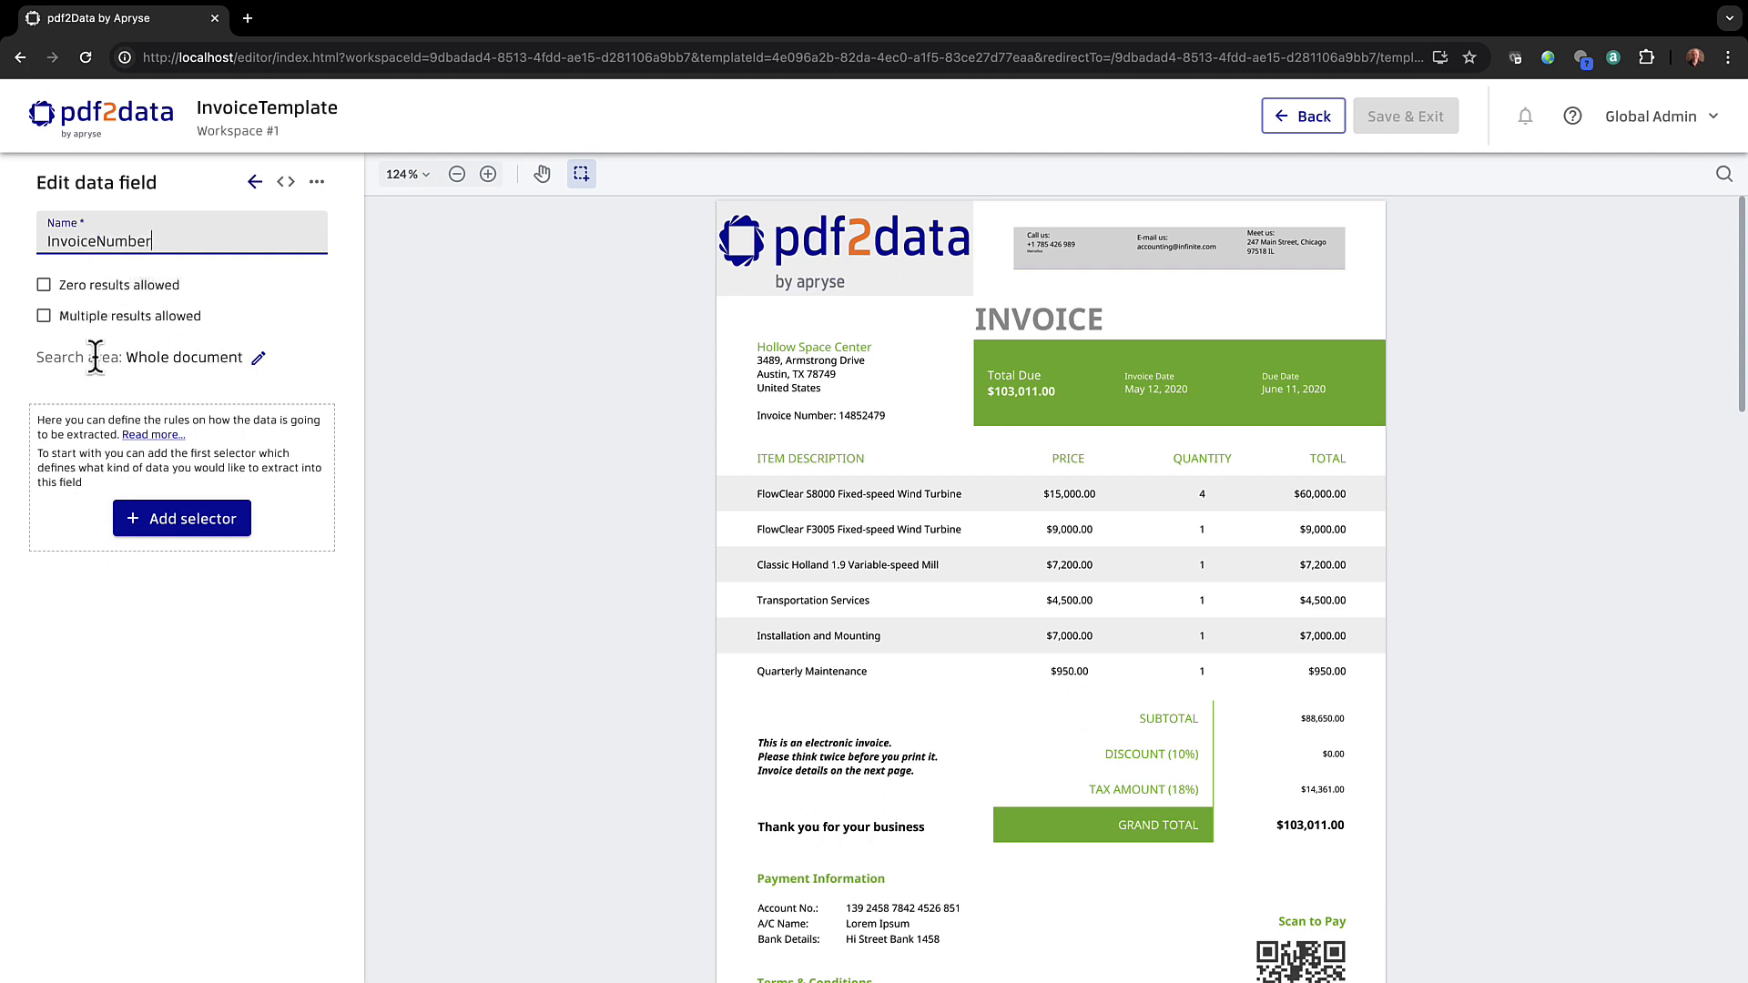
click(259, 358)
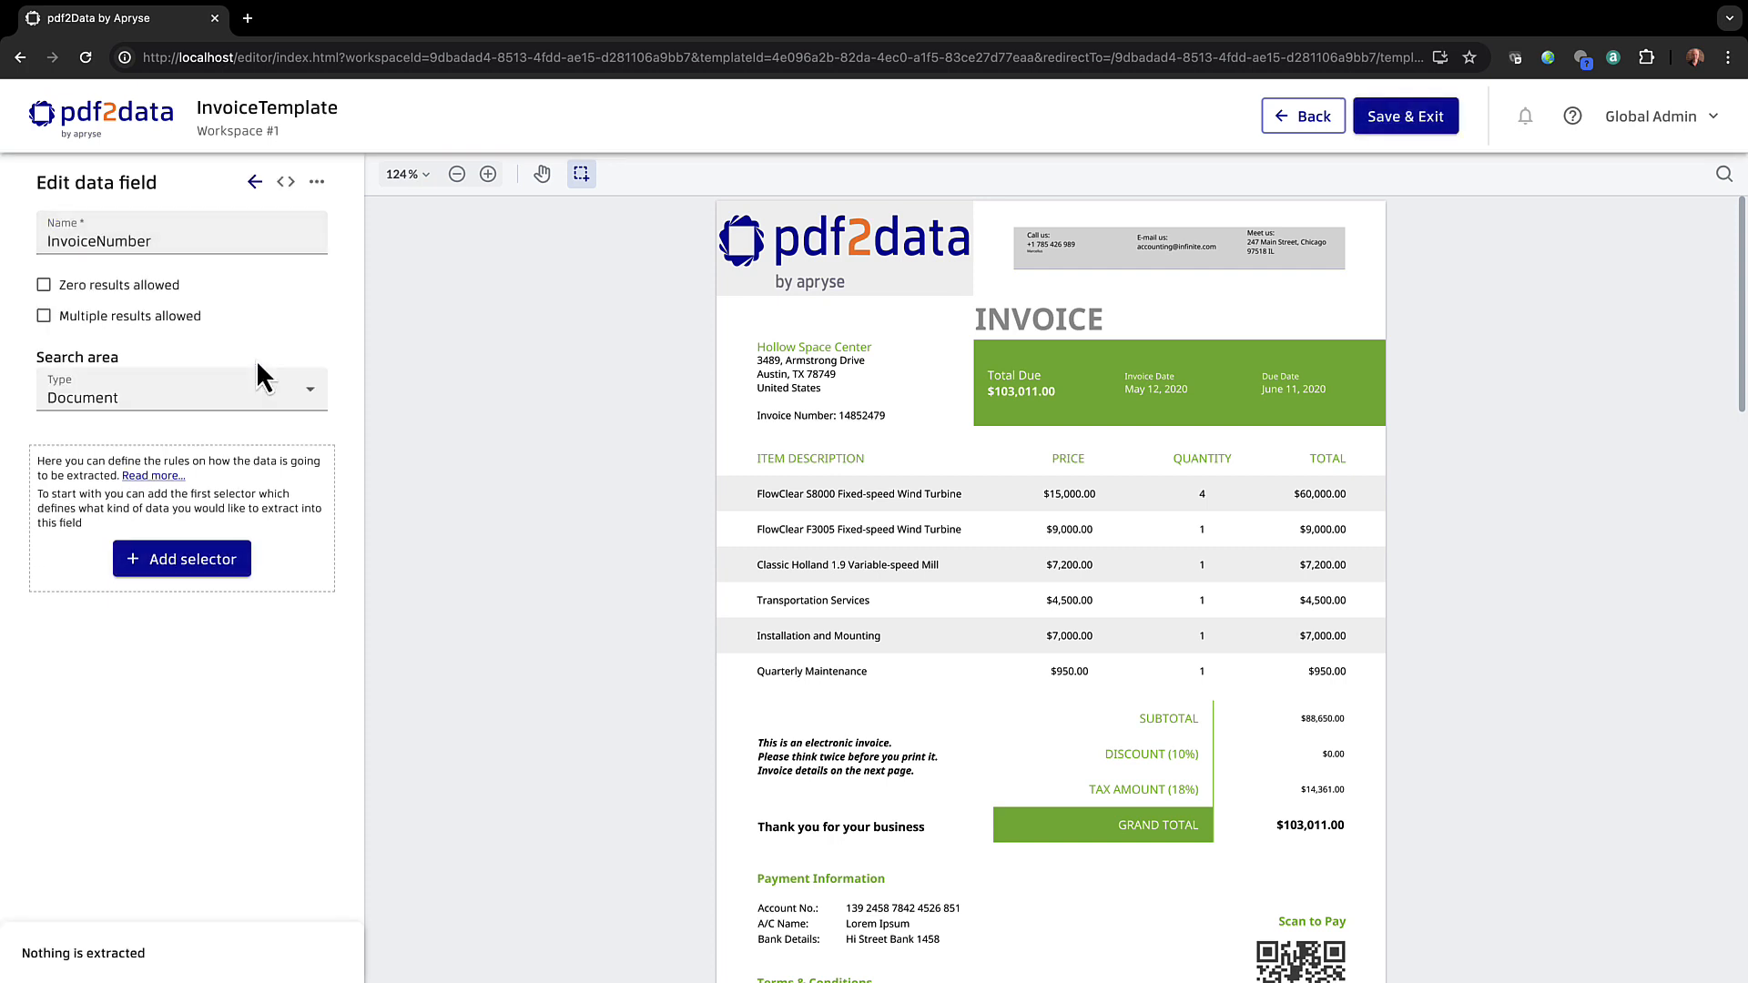
click(307, 393)
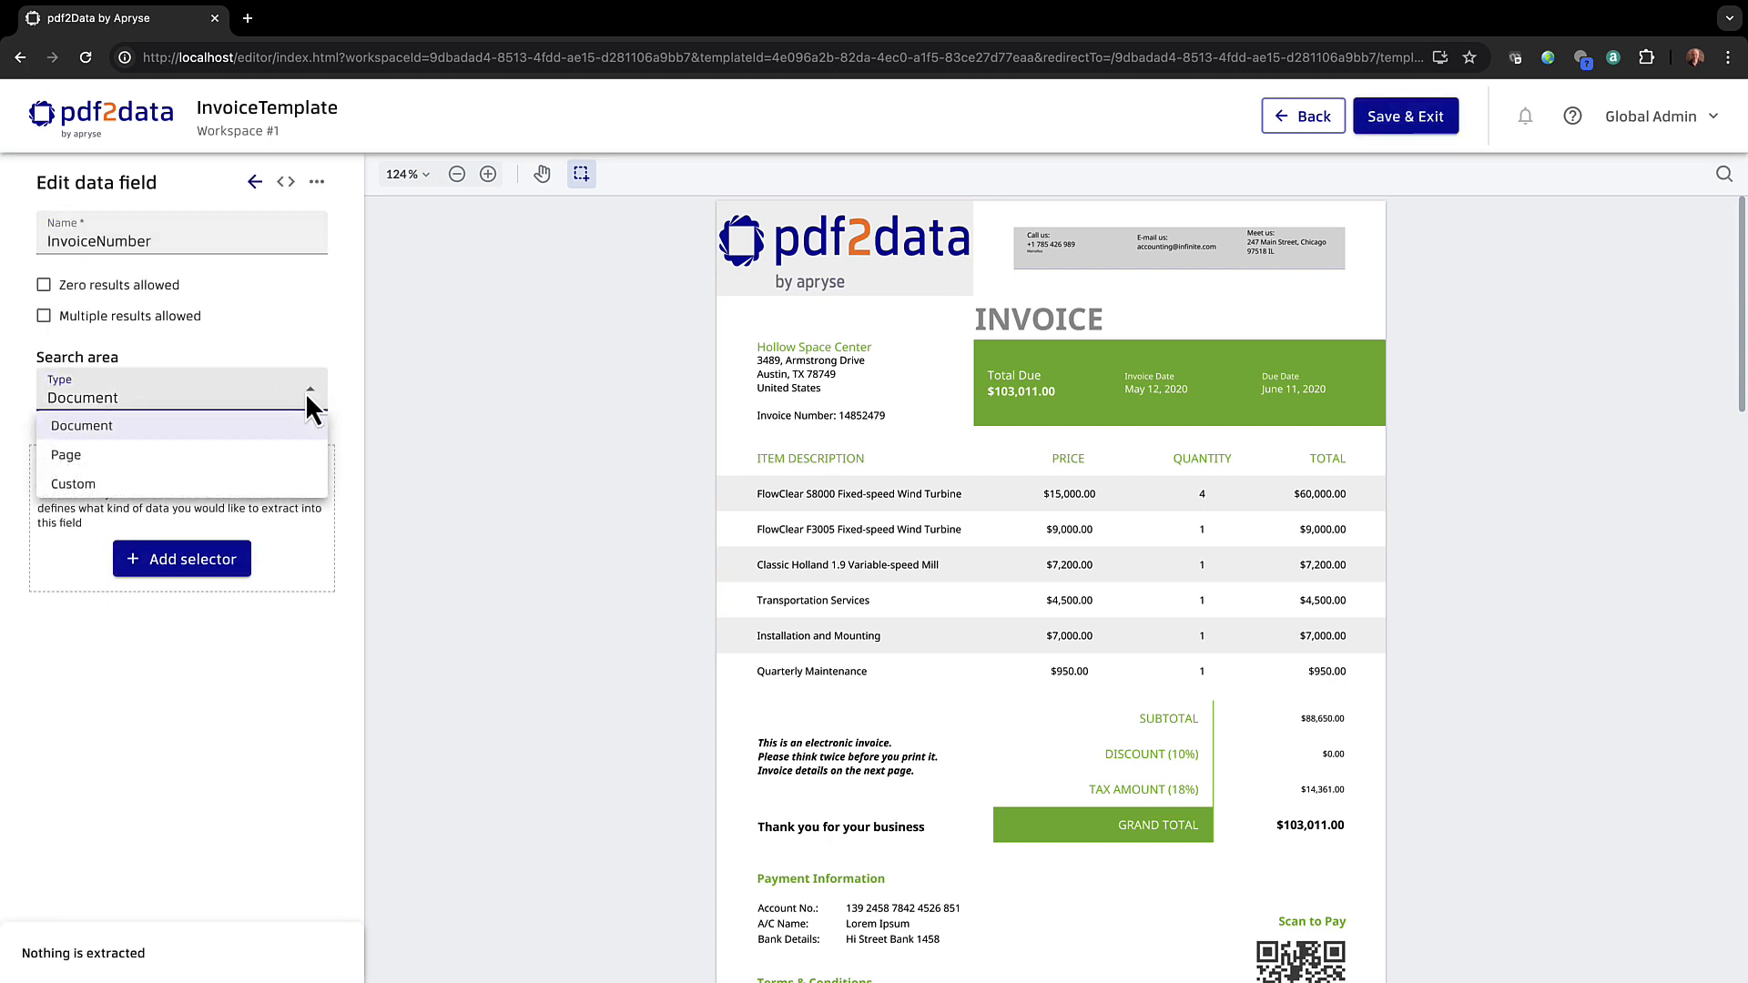
click(242, 344)
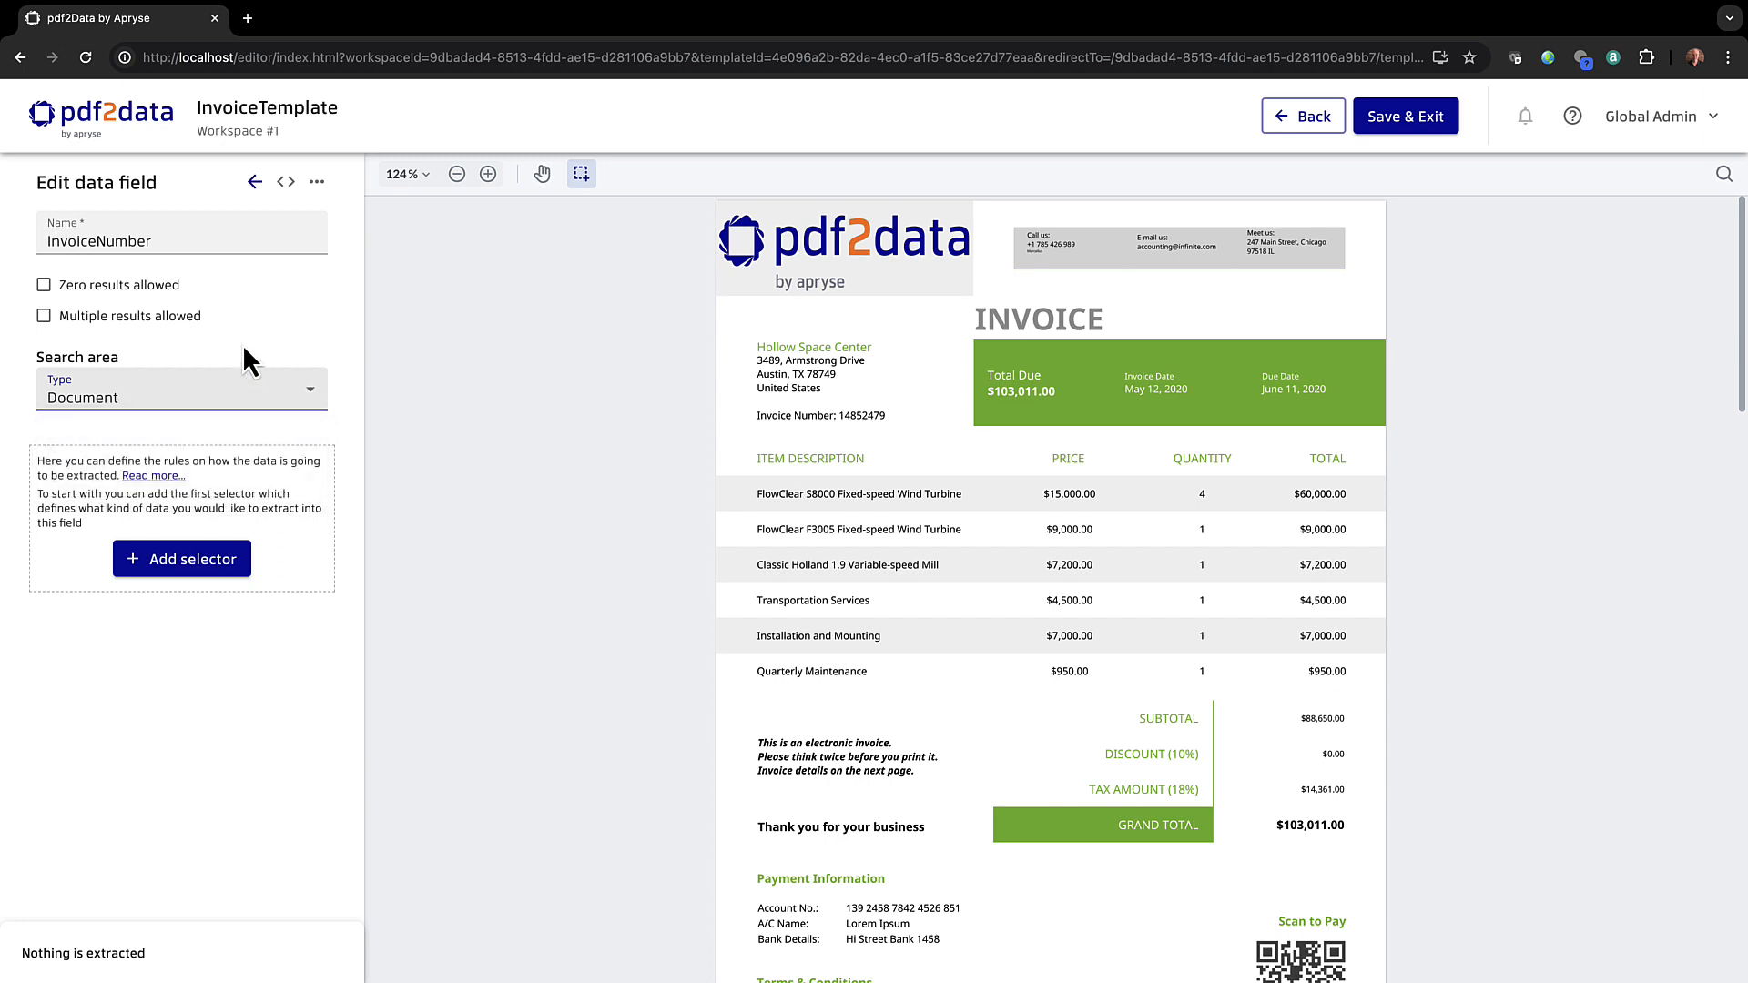
Step: Add a Pattern finder selector to the InvoiceNumber field and set its type to Integer
click(199, 561)
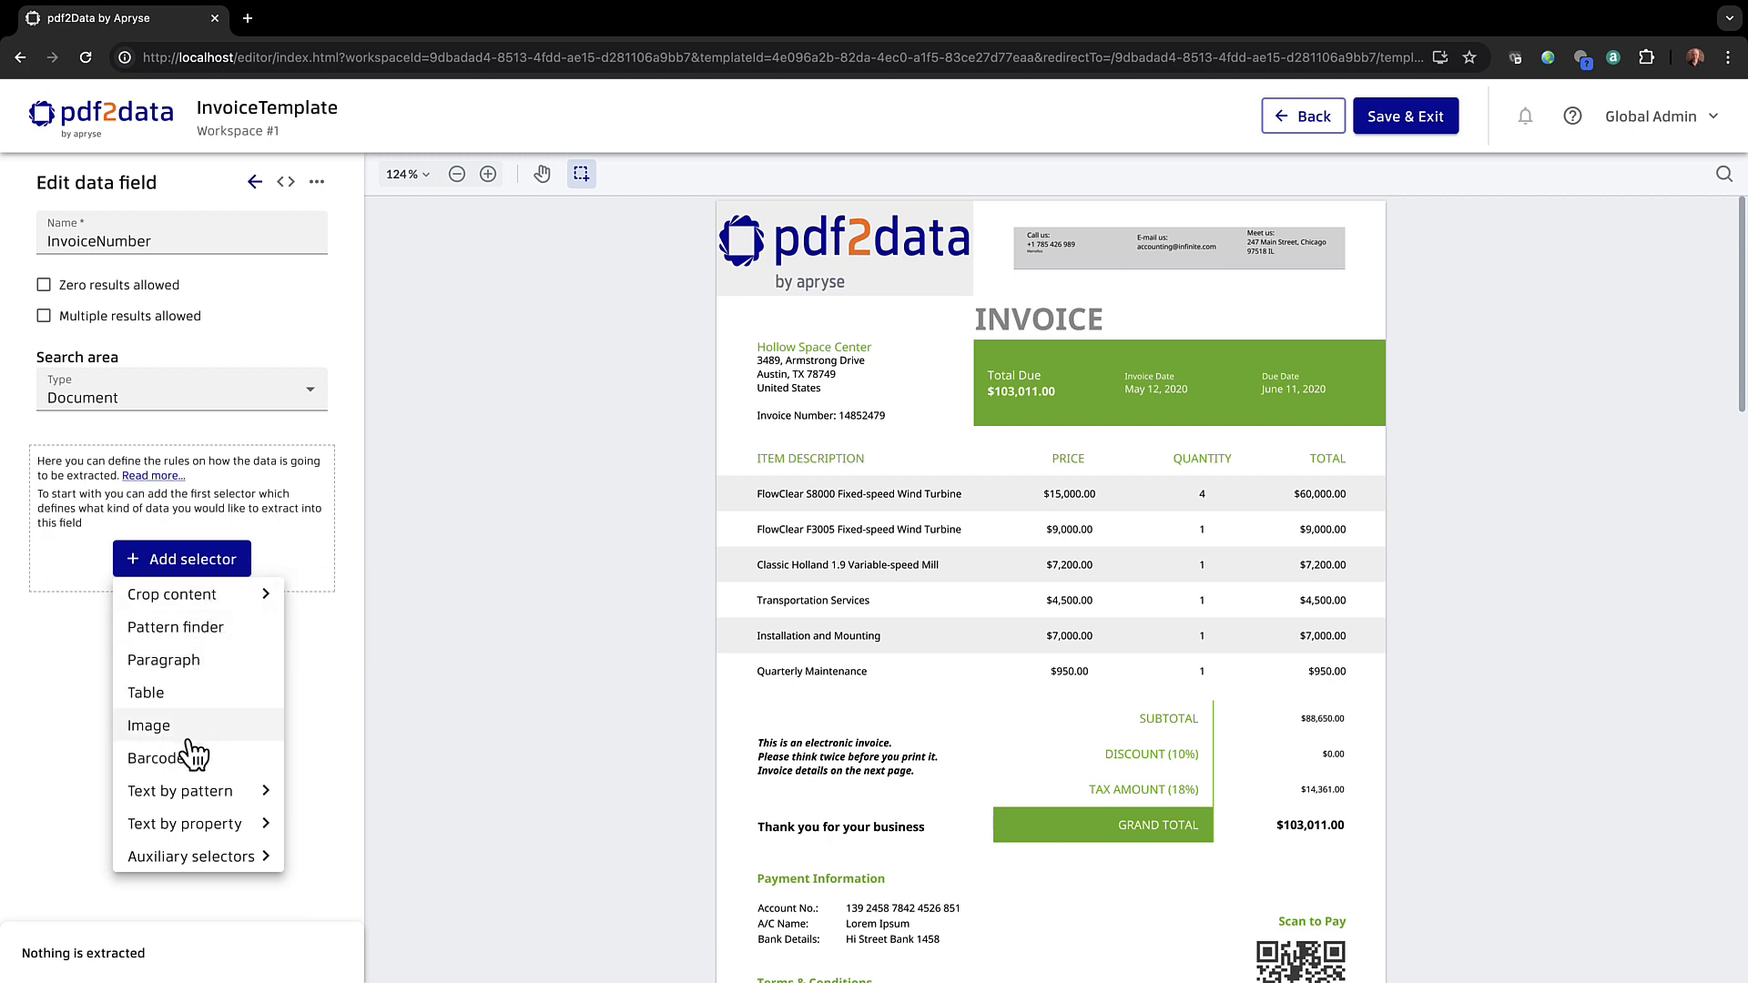
mouse_move(215, 804)
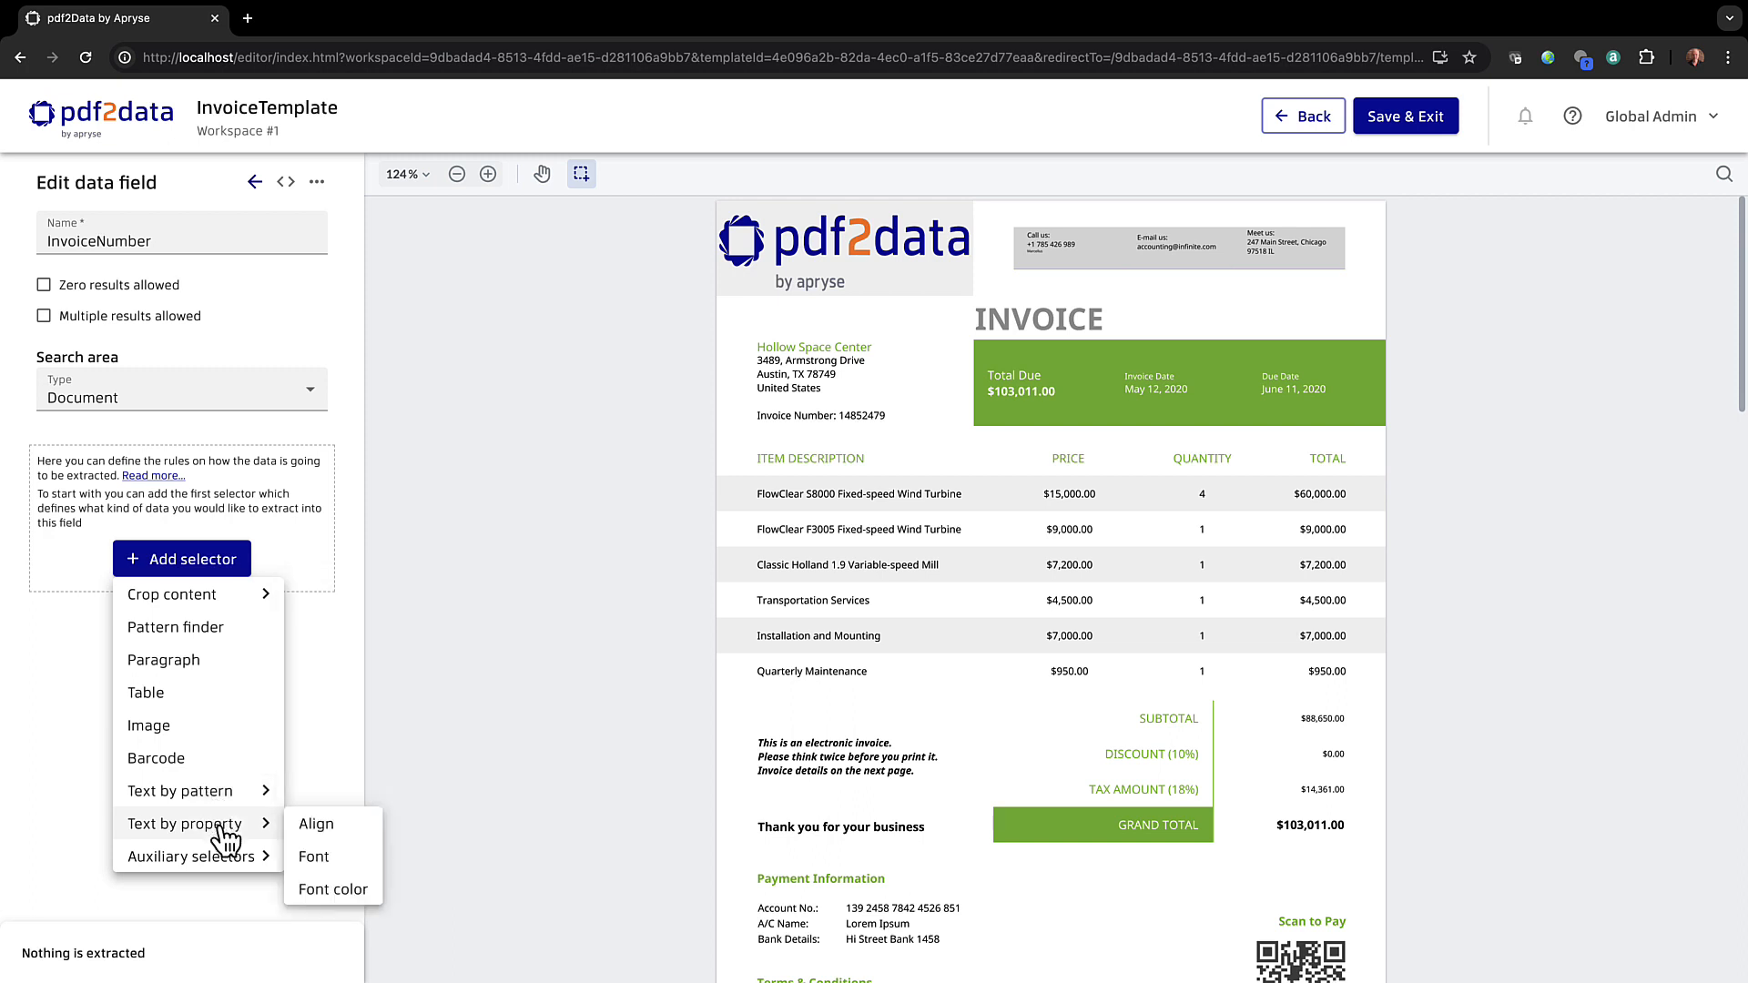
mouse_move(229, 862)
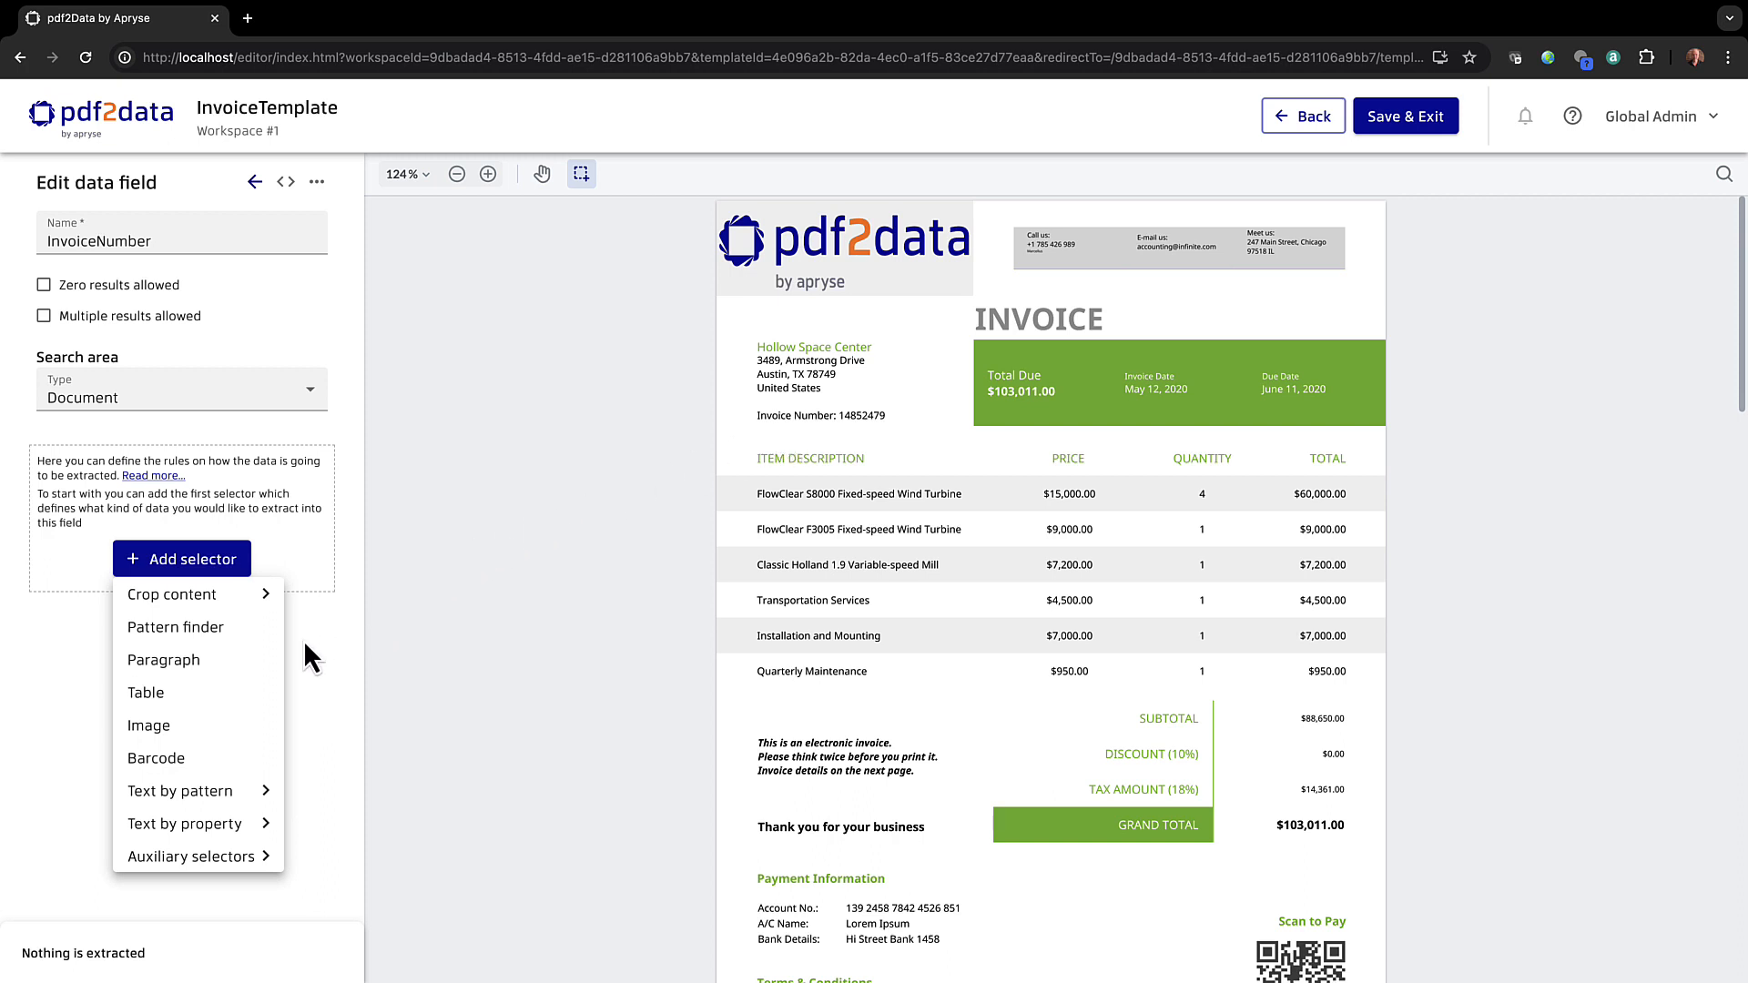
click(201, 628)
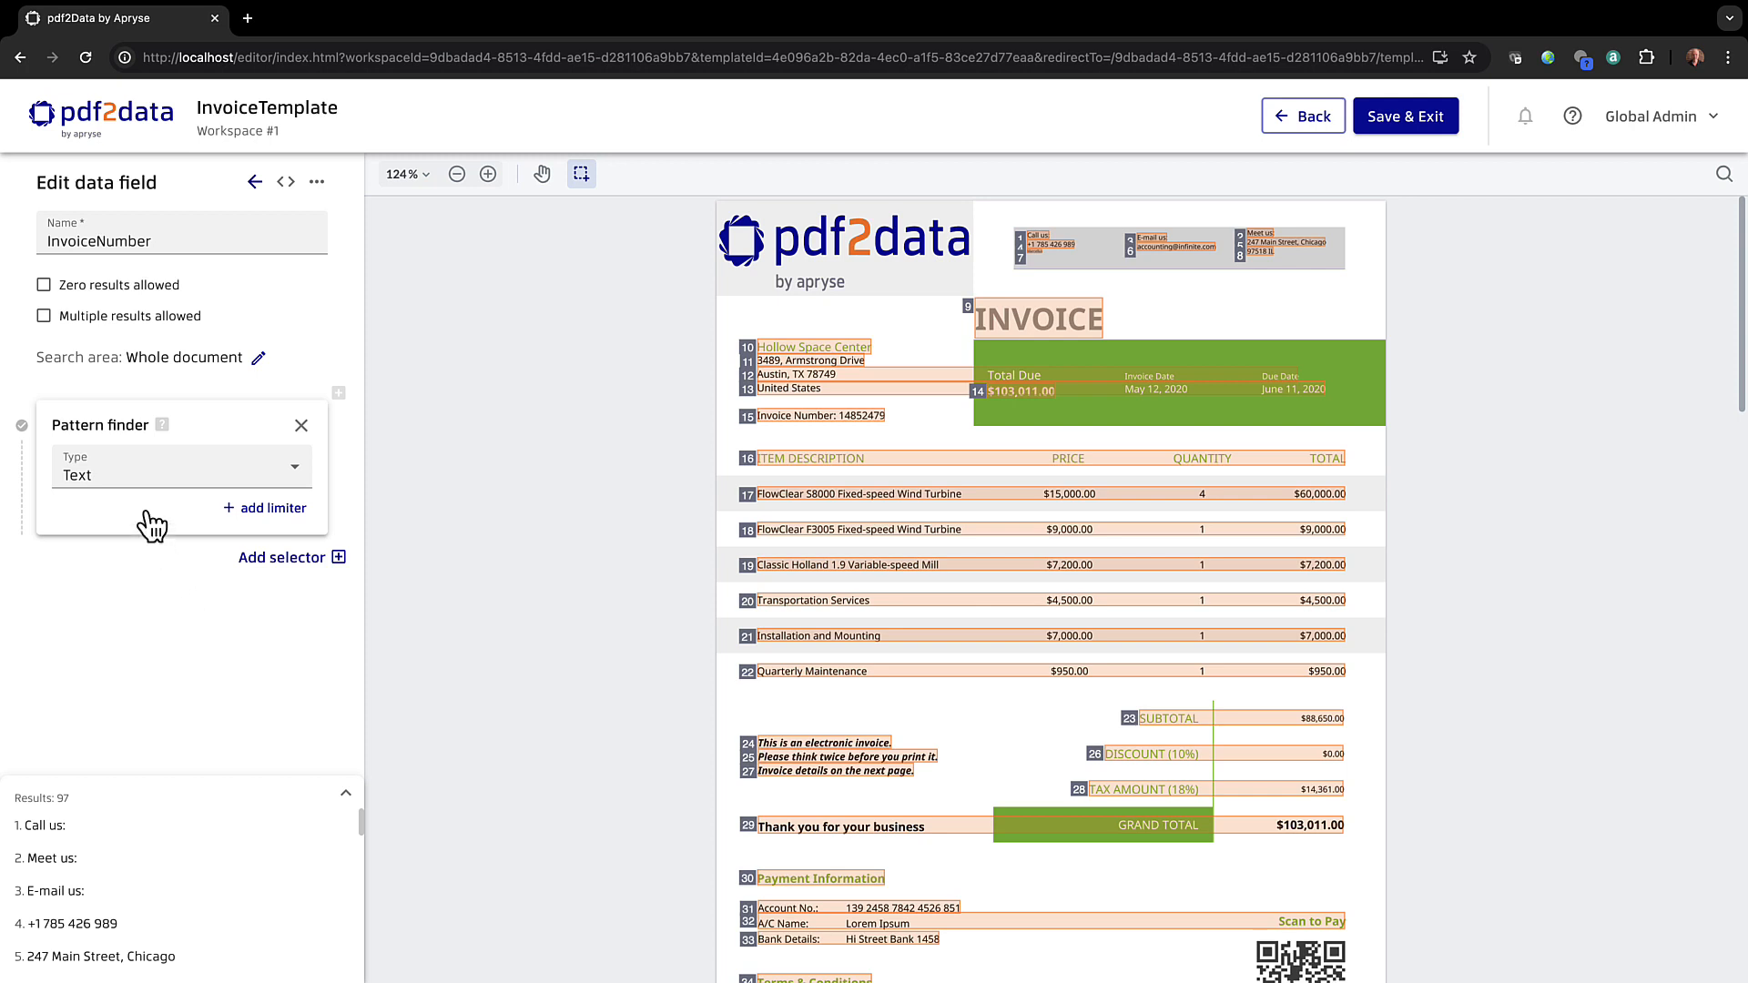
click(299, 477)
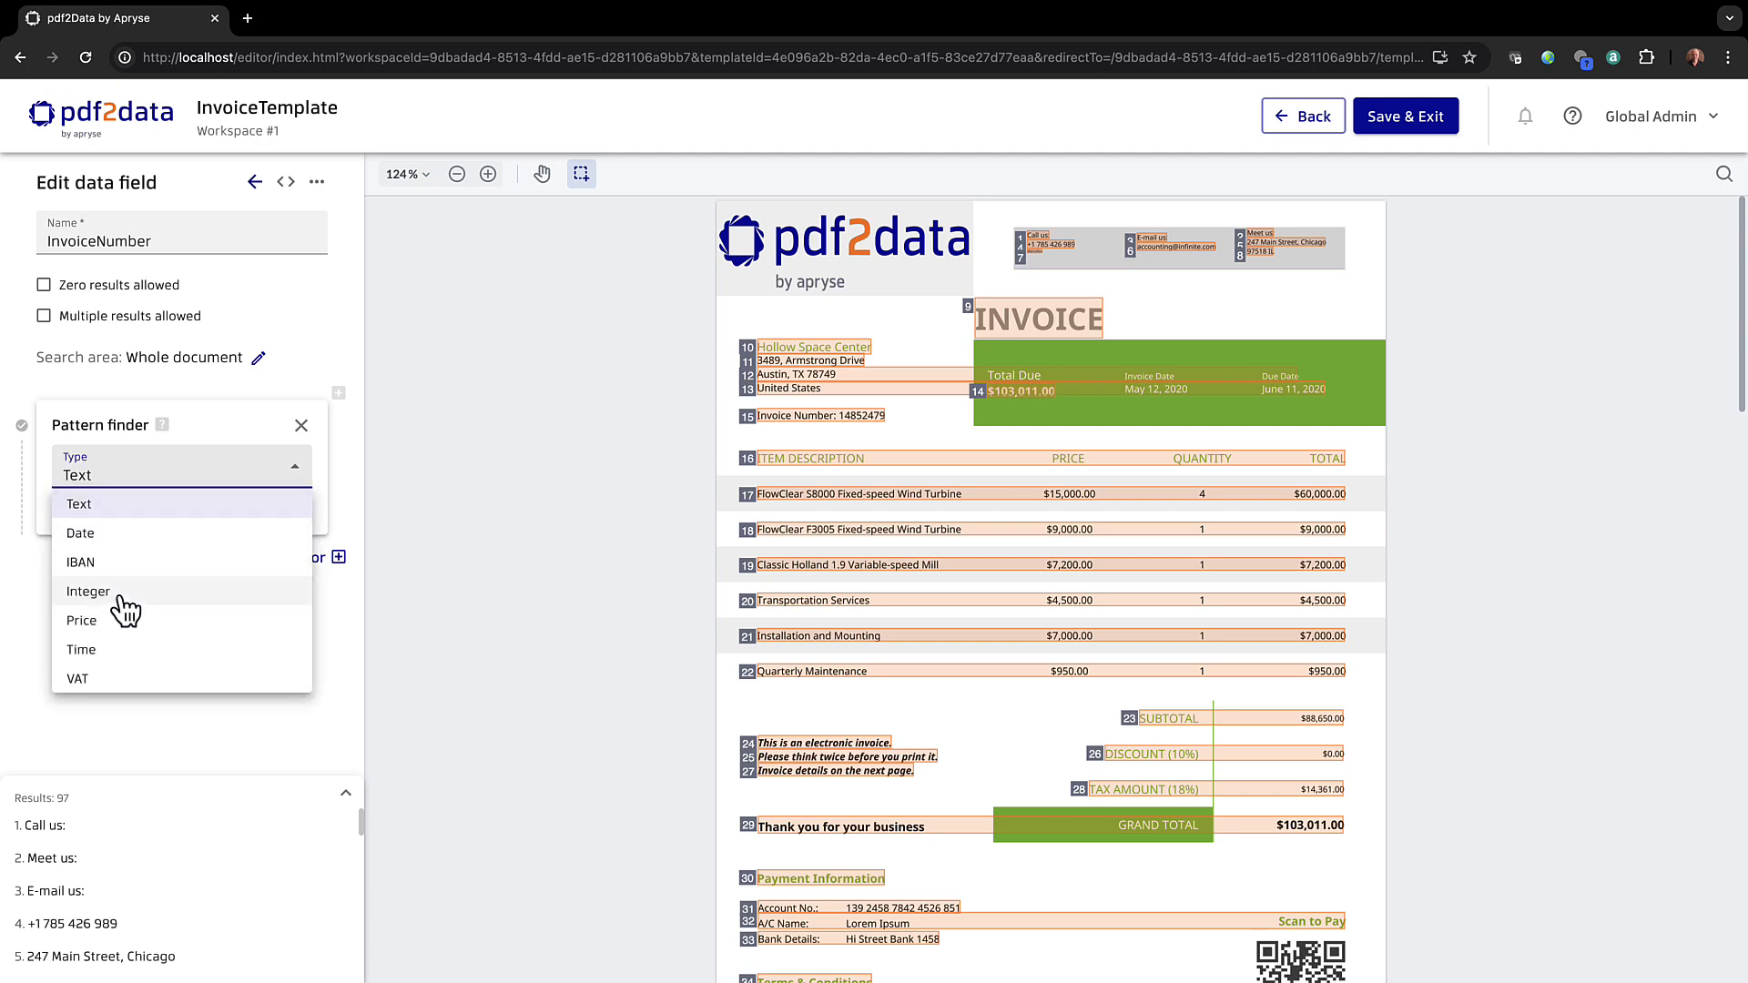
click(88, 591)
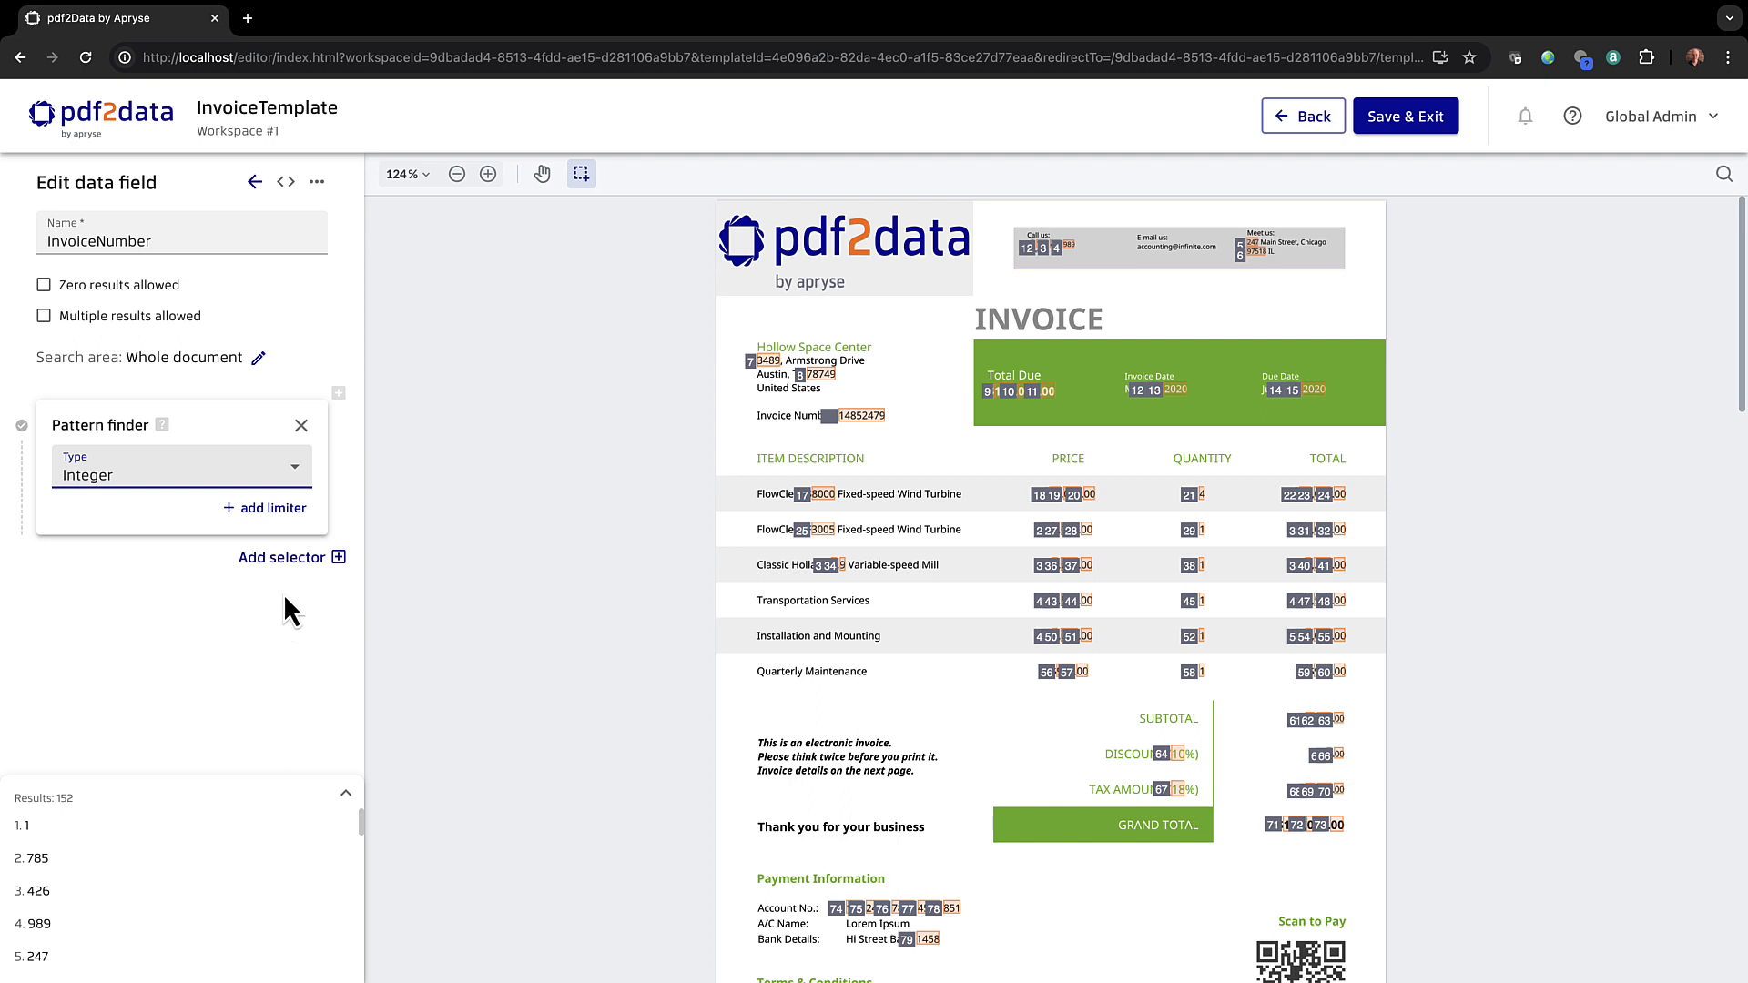
Step: Limit the Pattern finder with the prefix "Invoice Number:" and return to the list of data fields
click(266, 510)
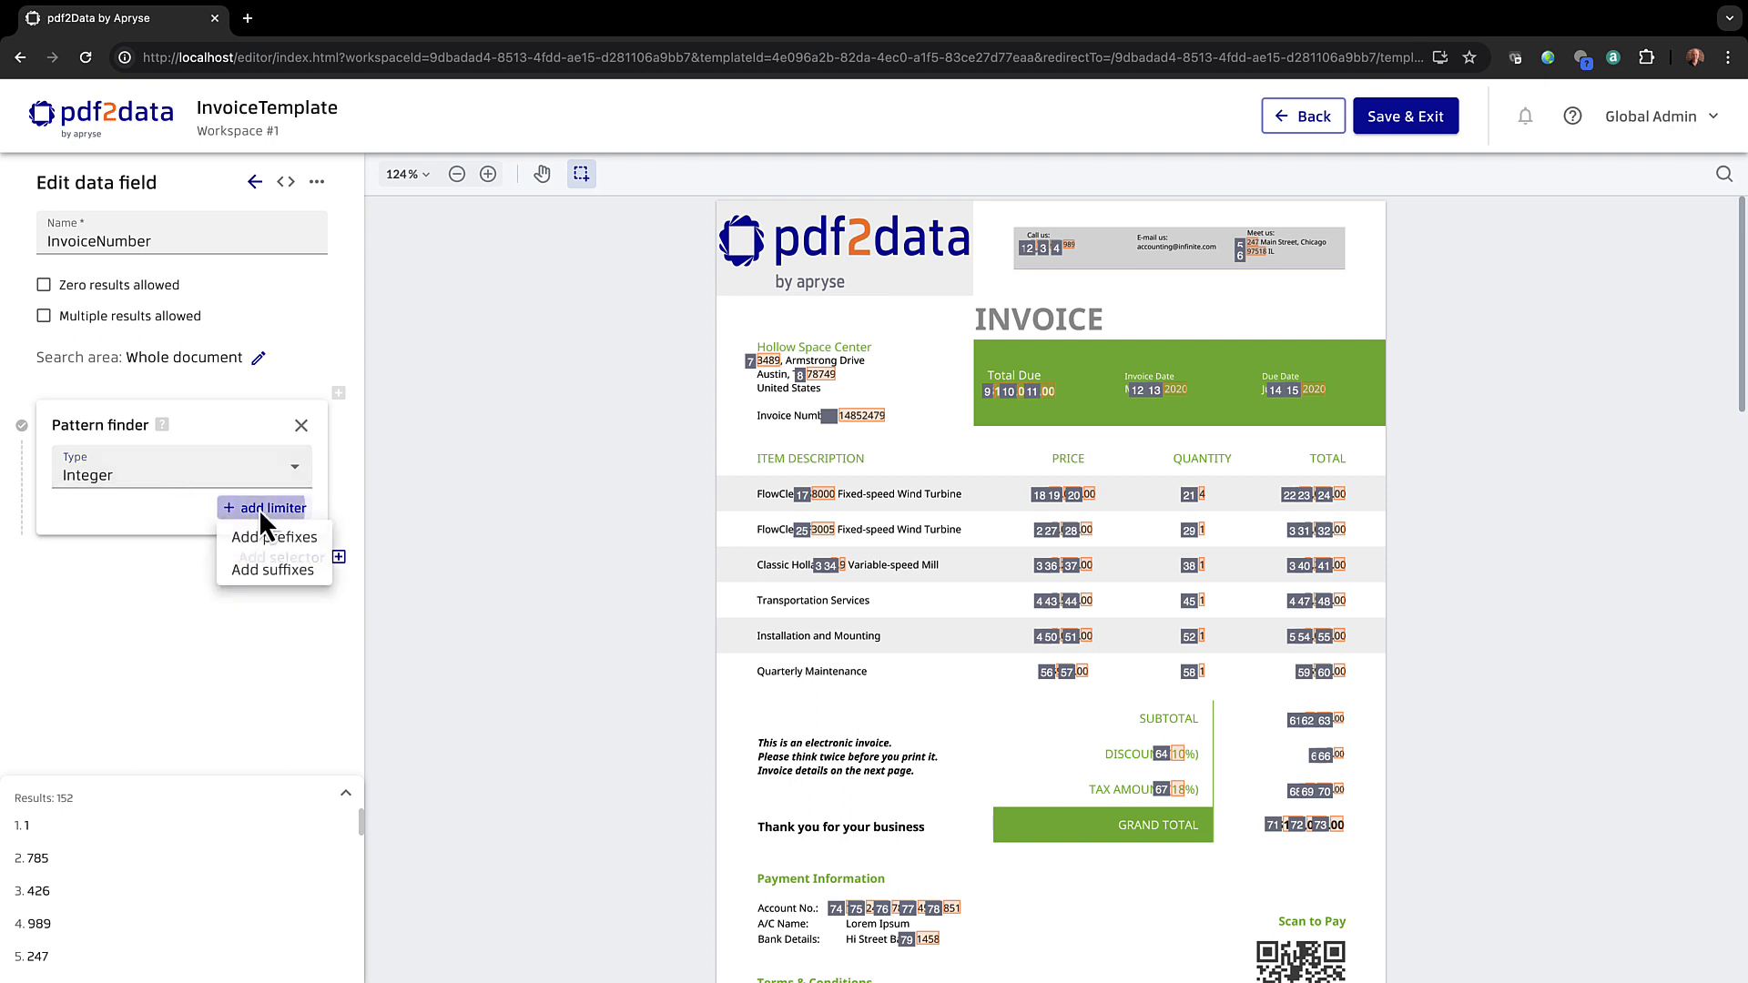
click(293, 547)
click(133, 521)
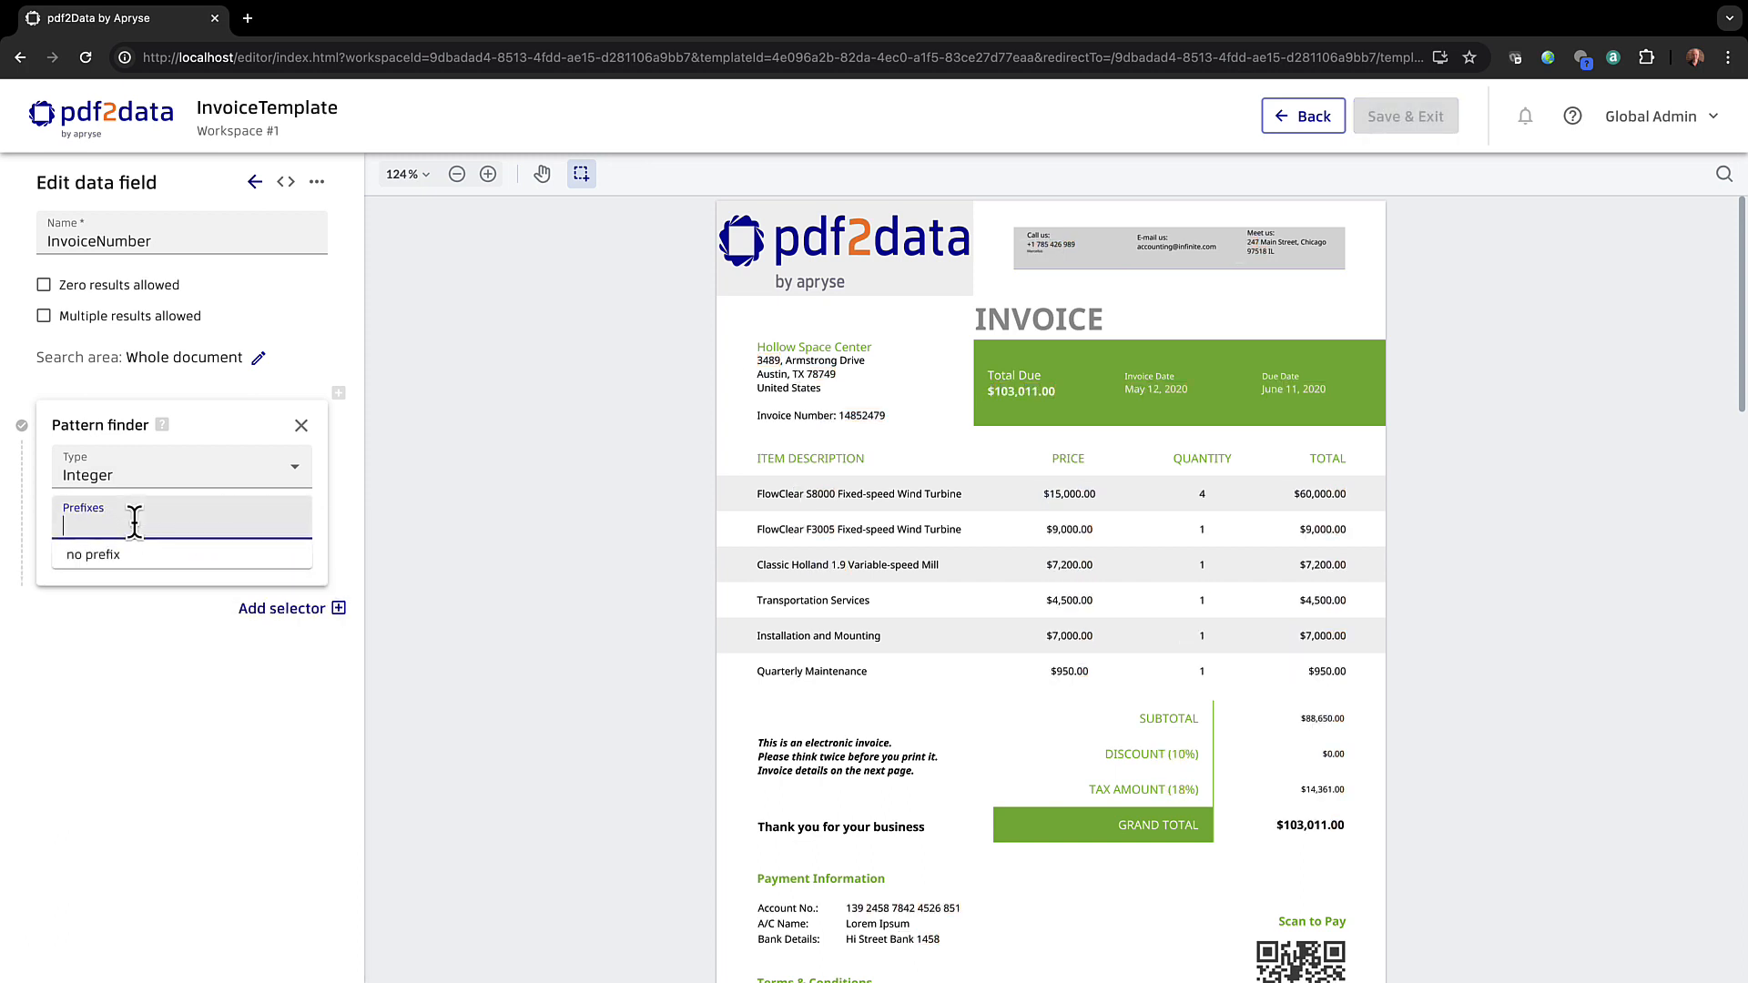
text(Inv)
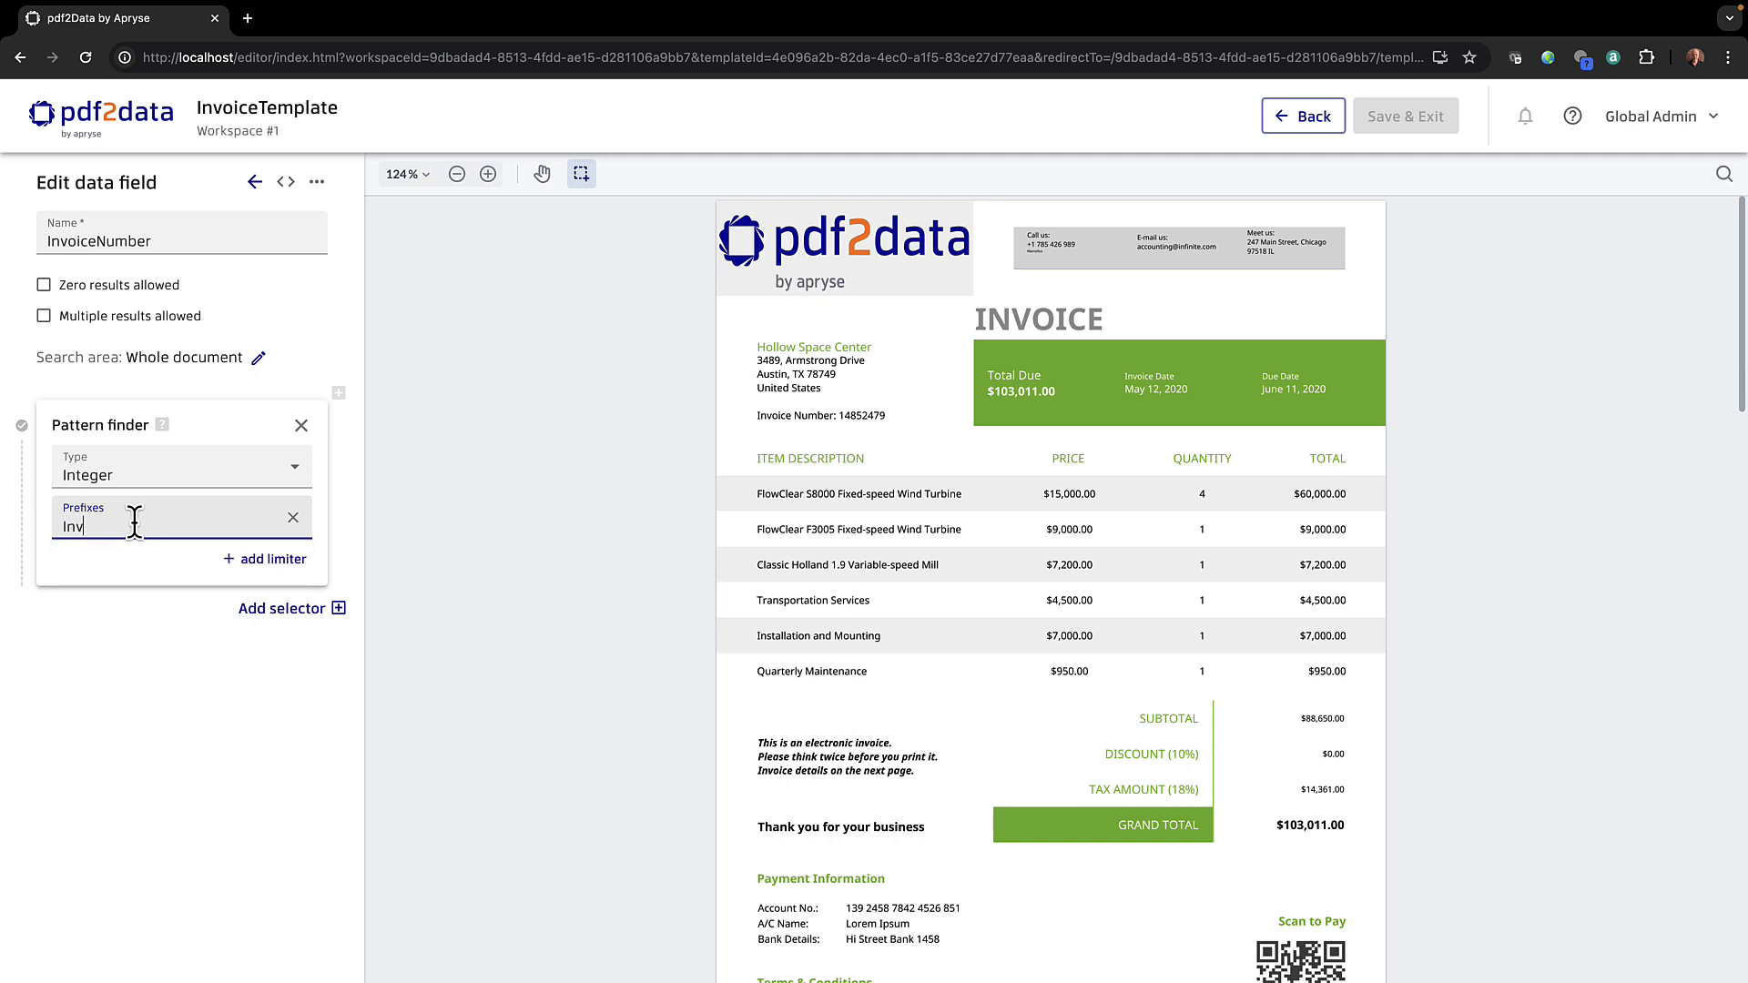
text(oice Number:)
key(Return)
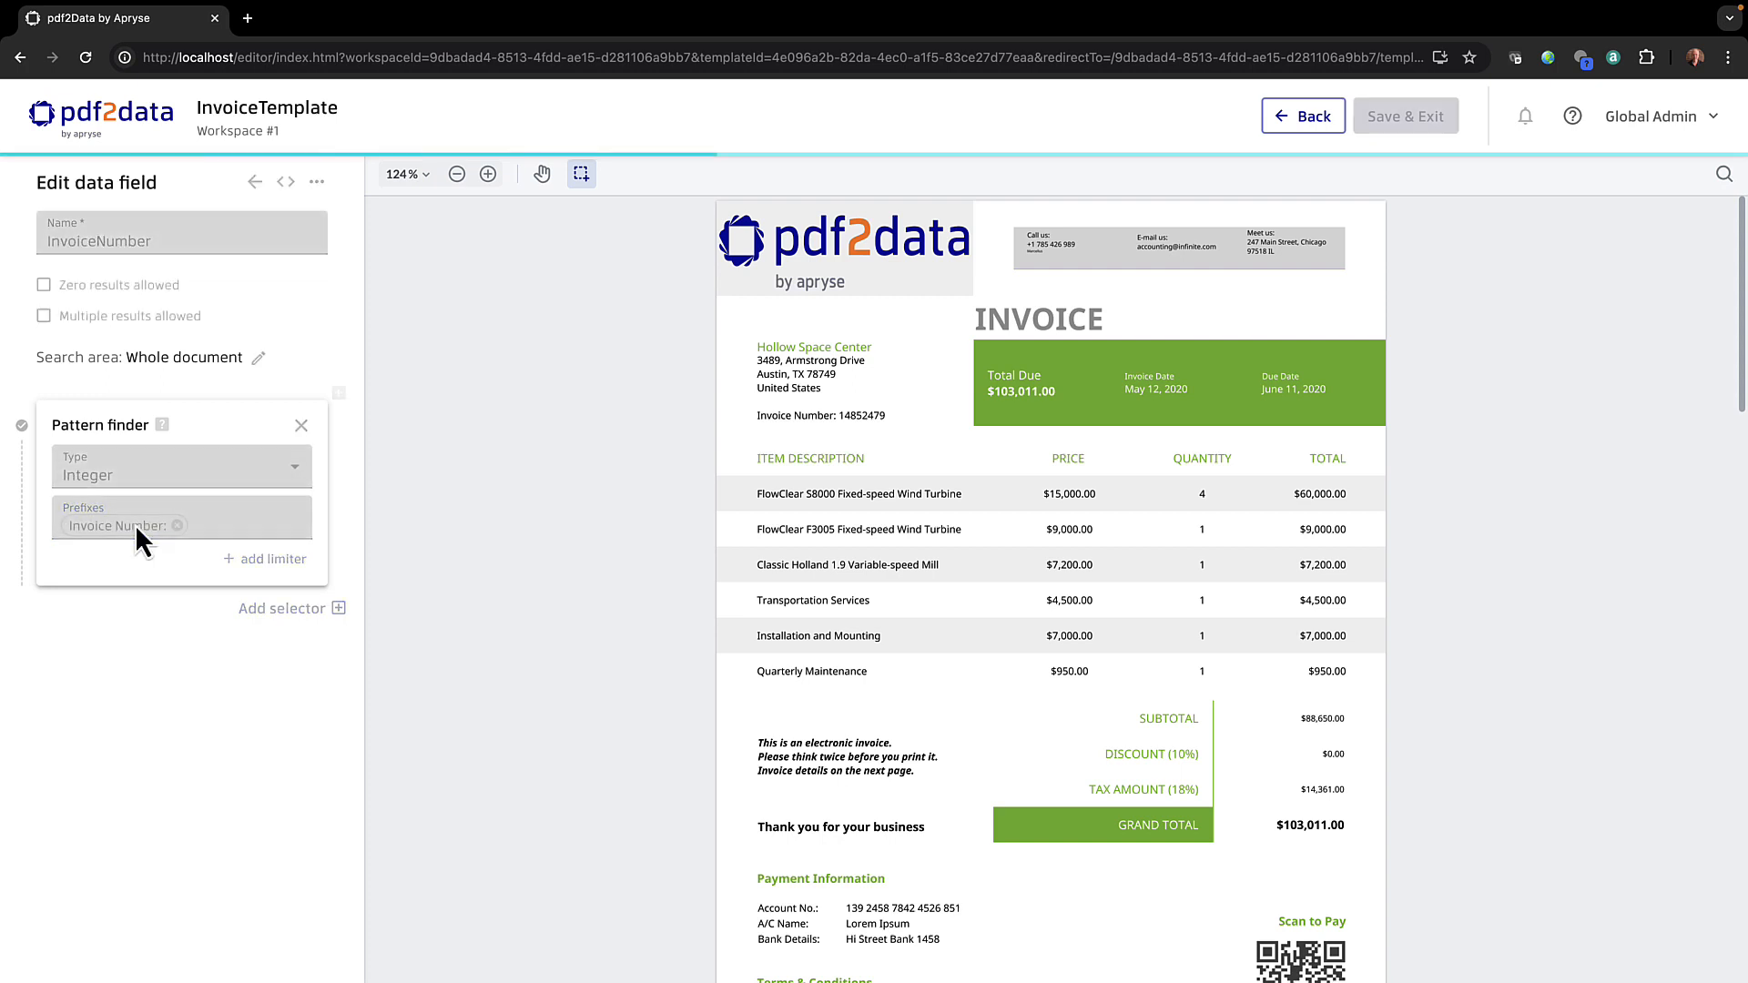
click(155, 626)
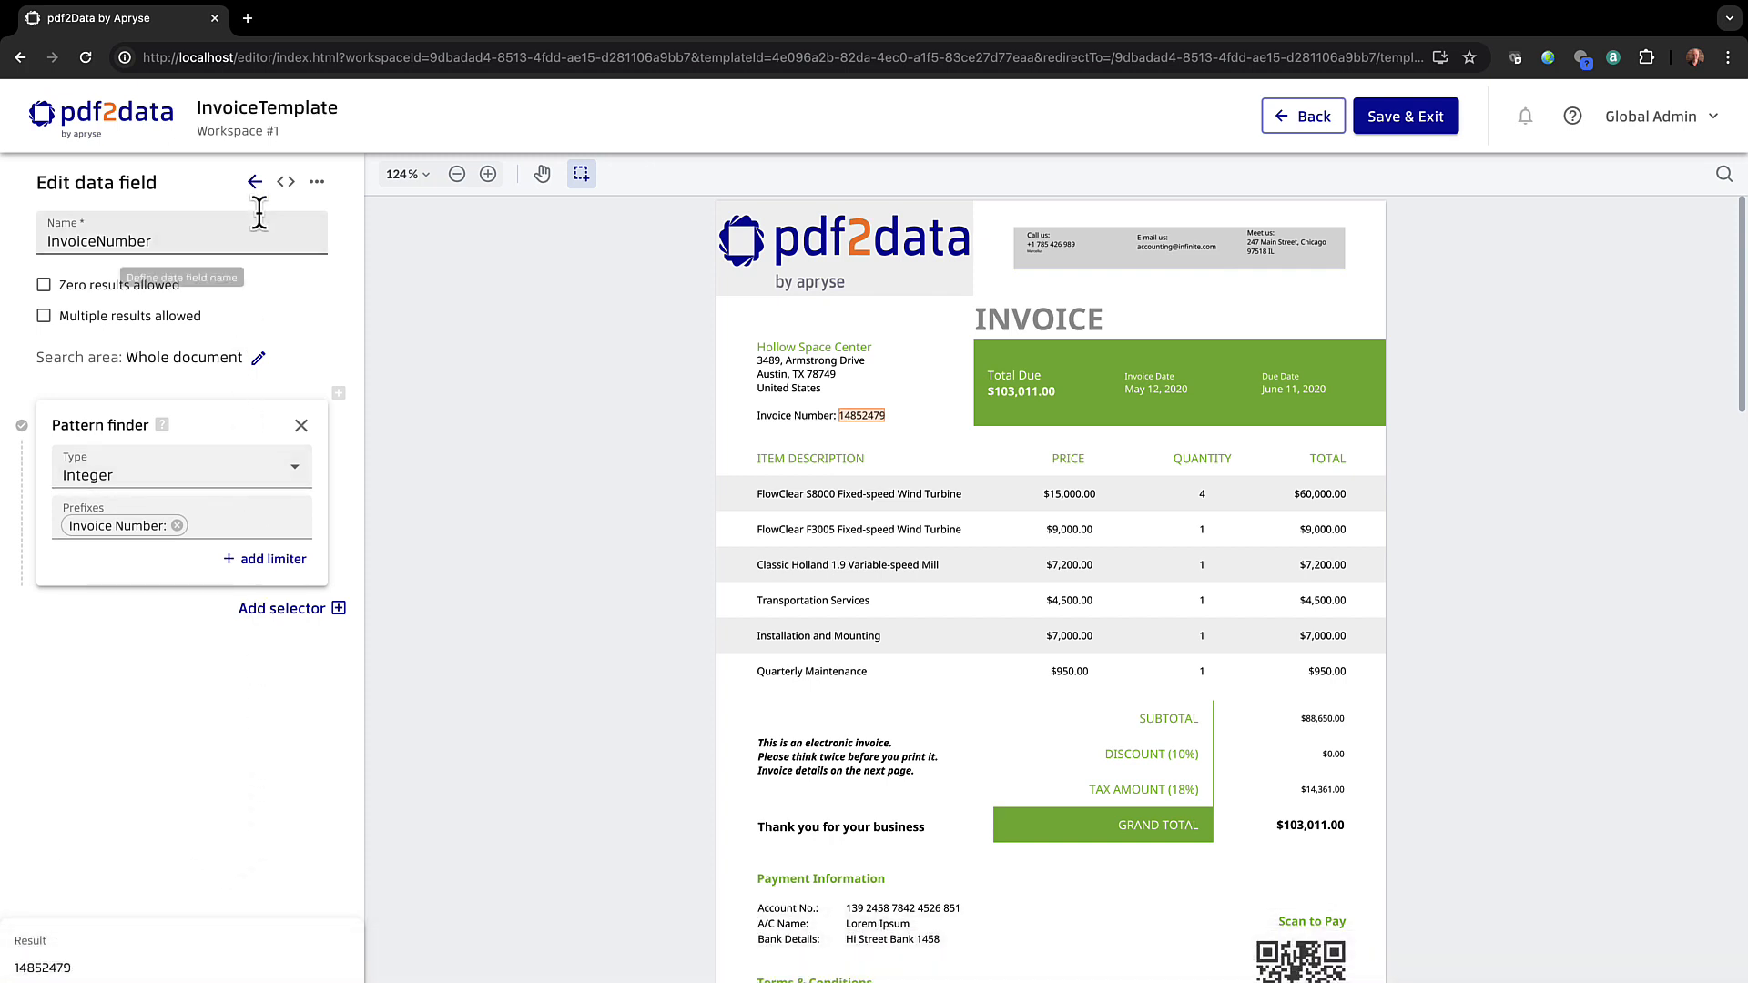
click(256, 183)
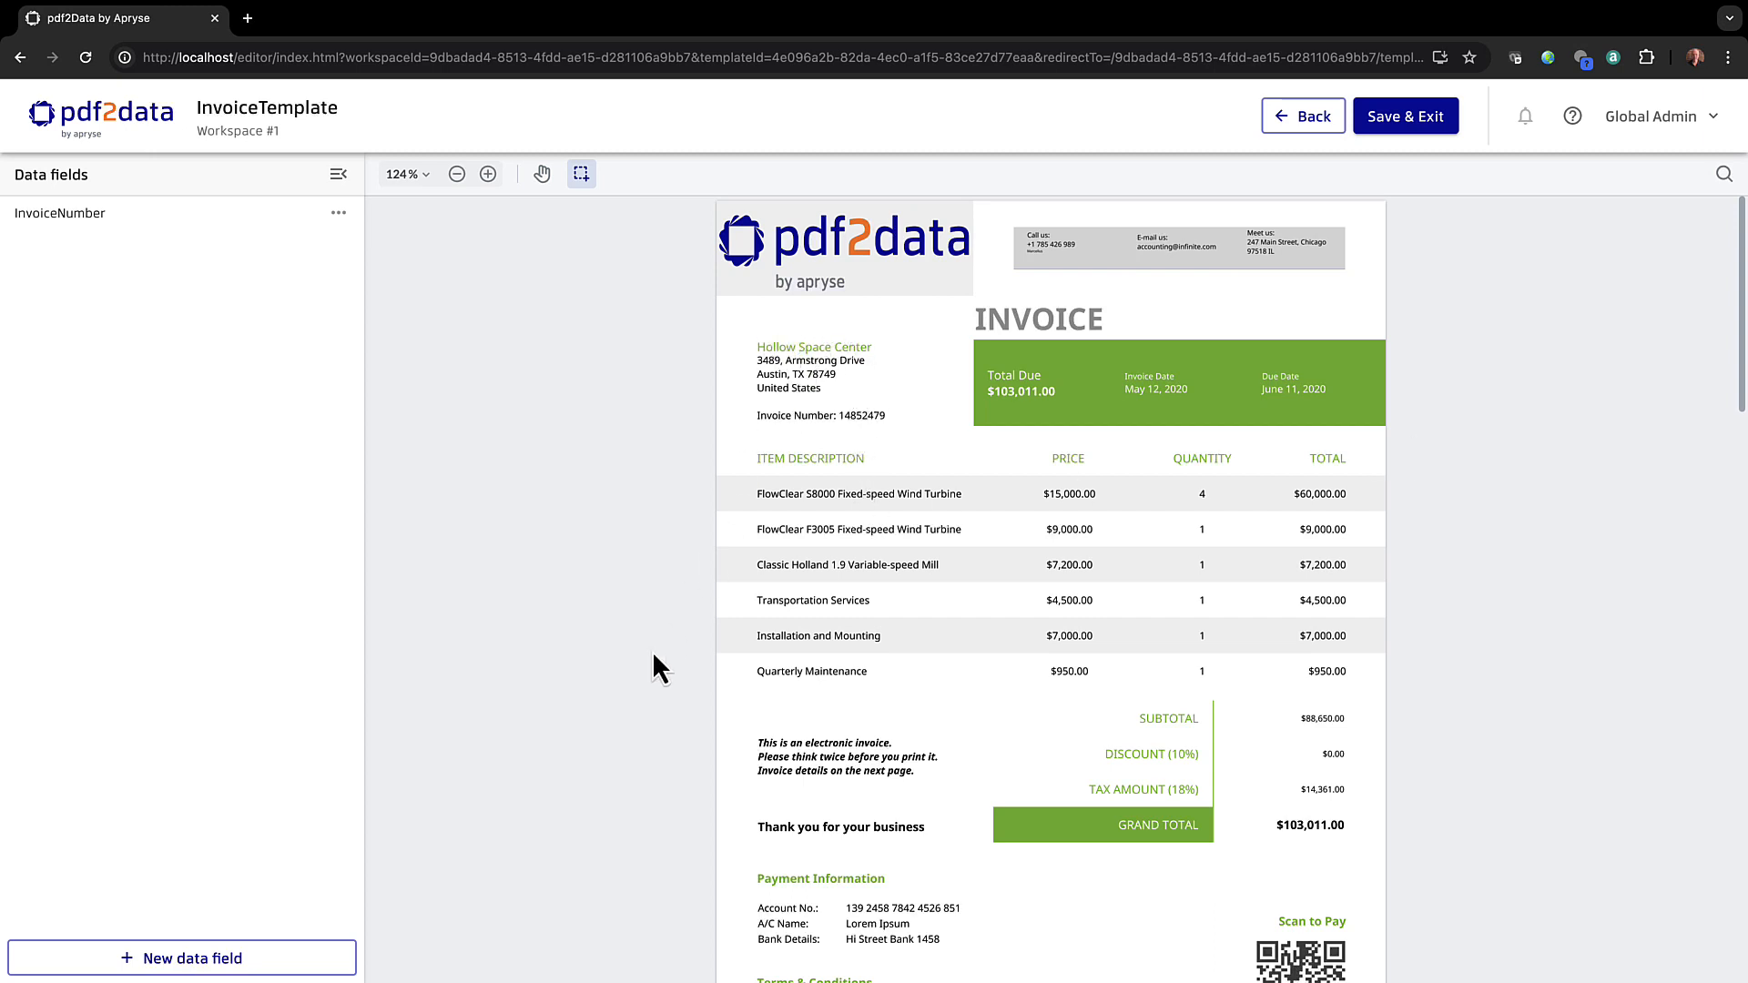
Step: Add another data field to the template and name it BillTo
click(239, 956)
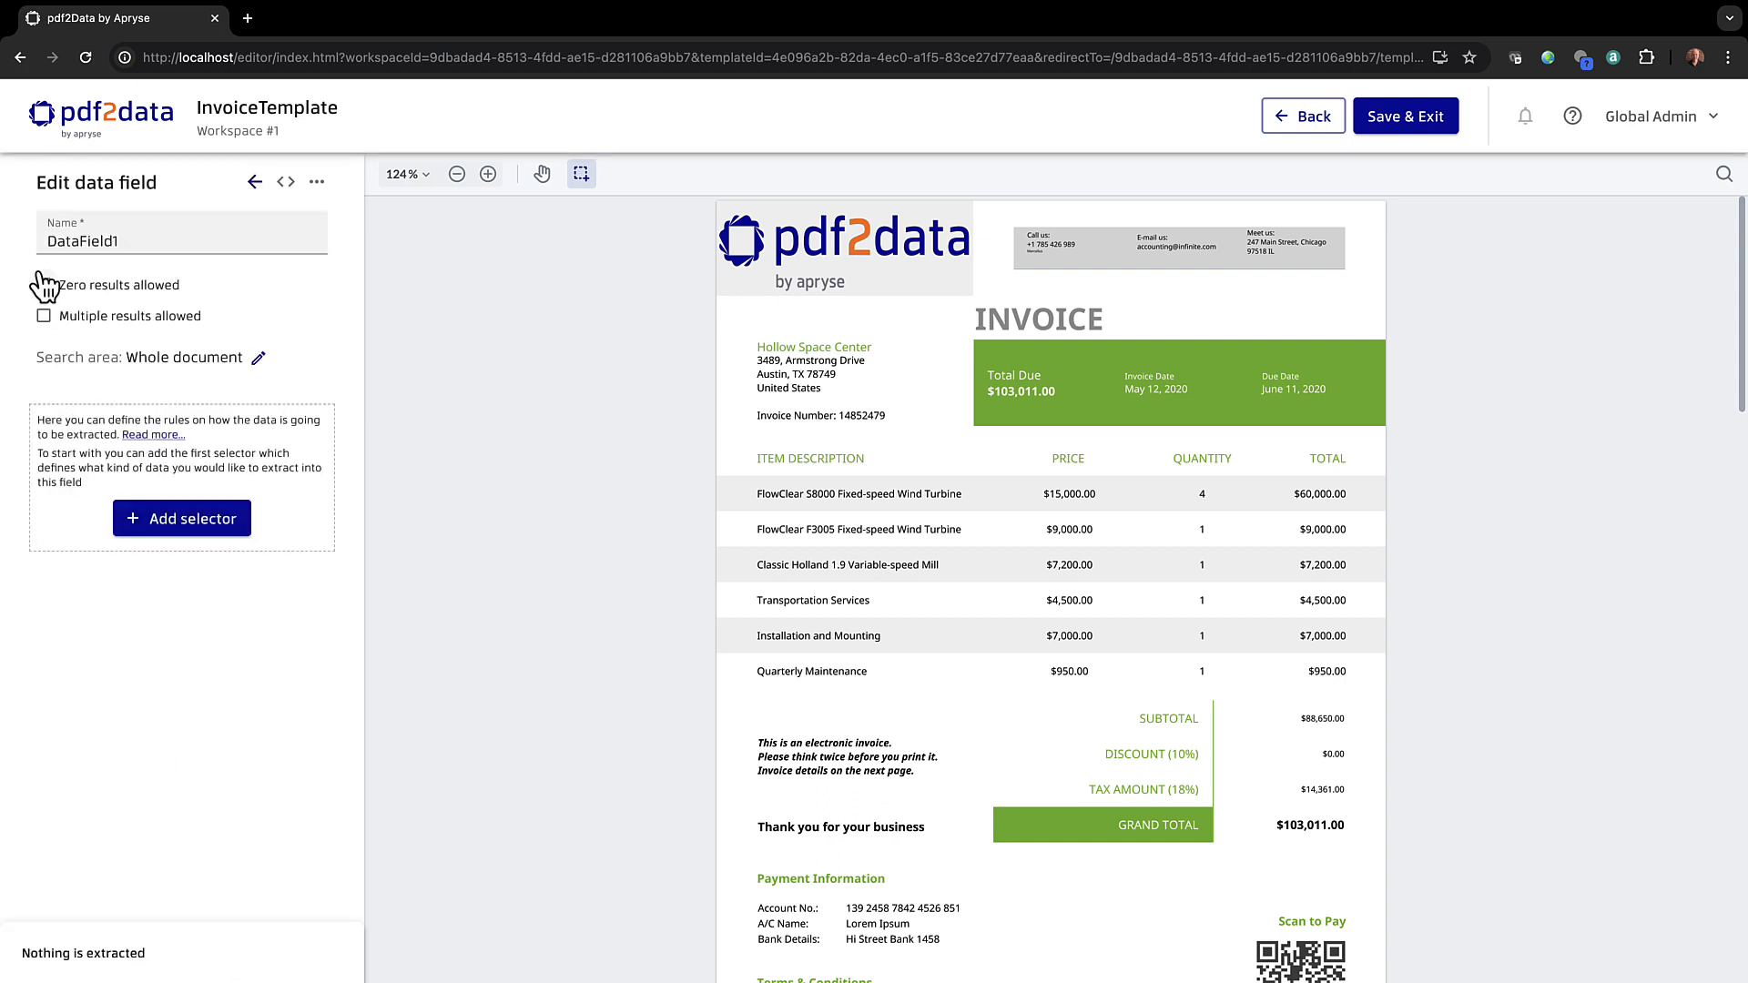
click(75, 239)
double_click(75, 238)
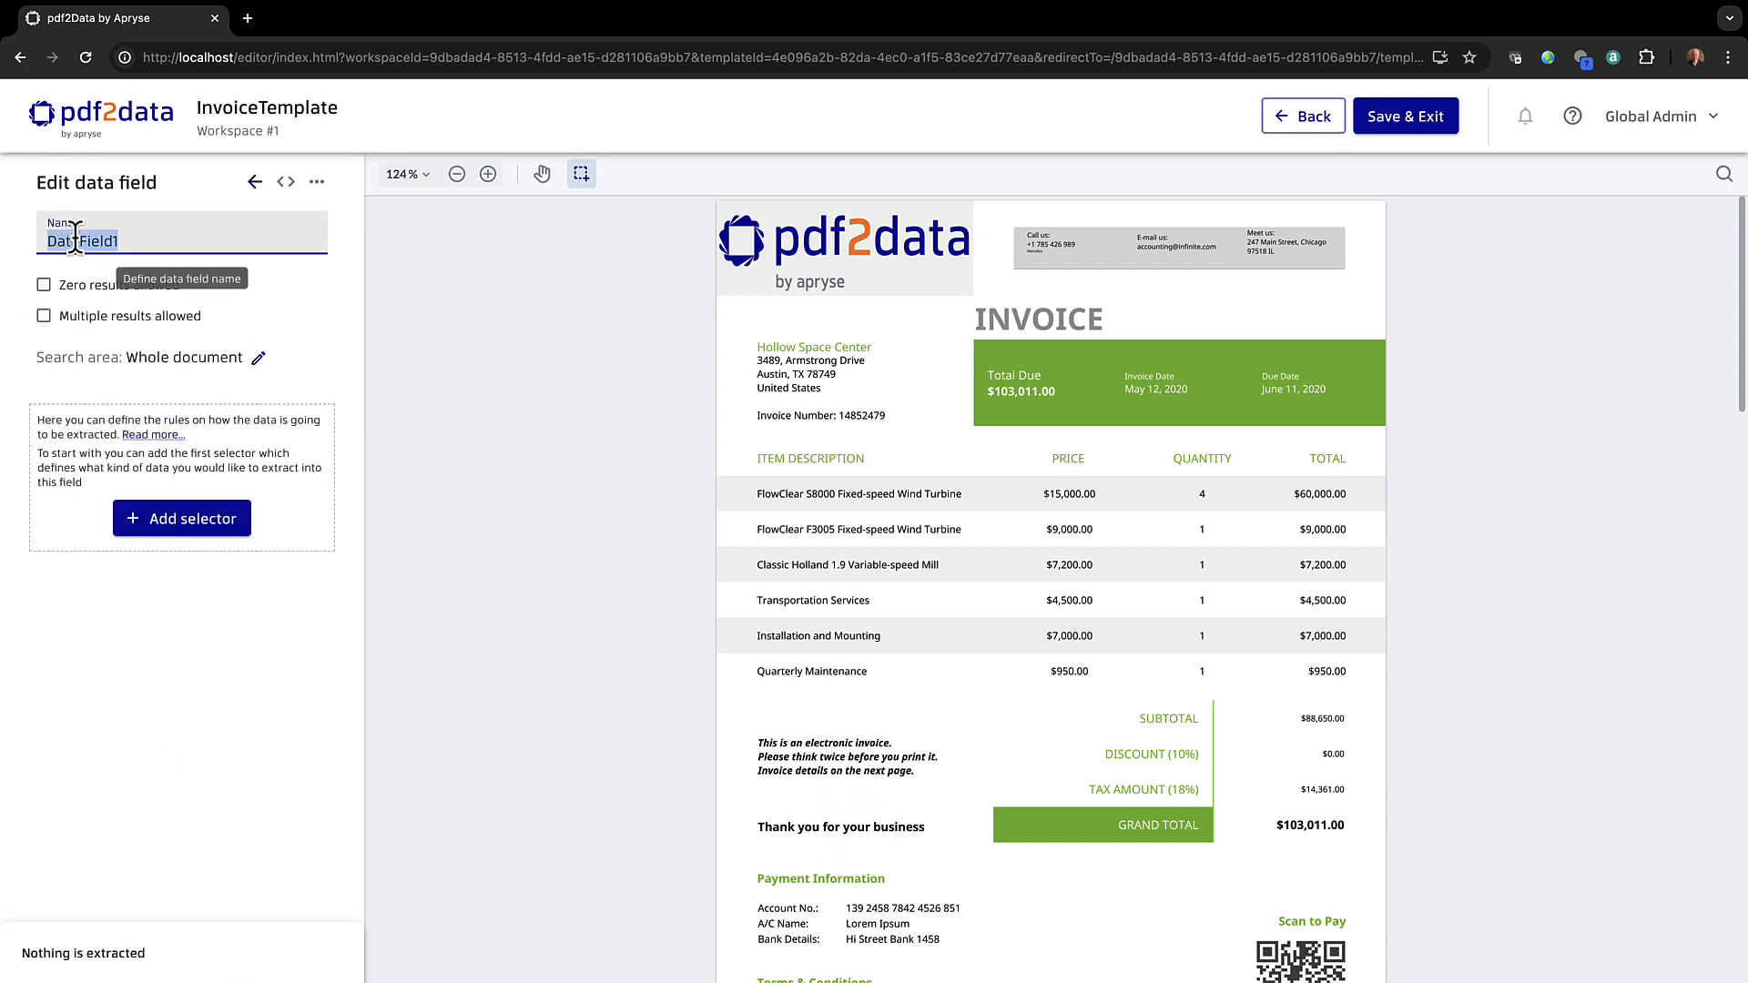
text(Bill To)
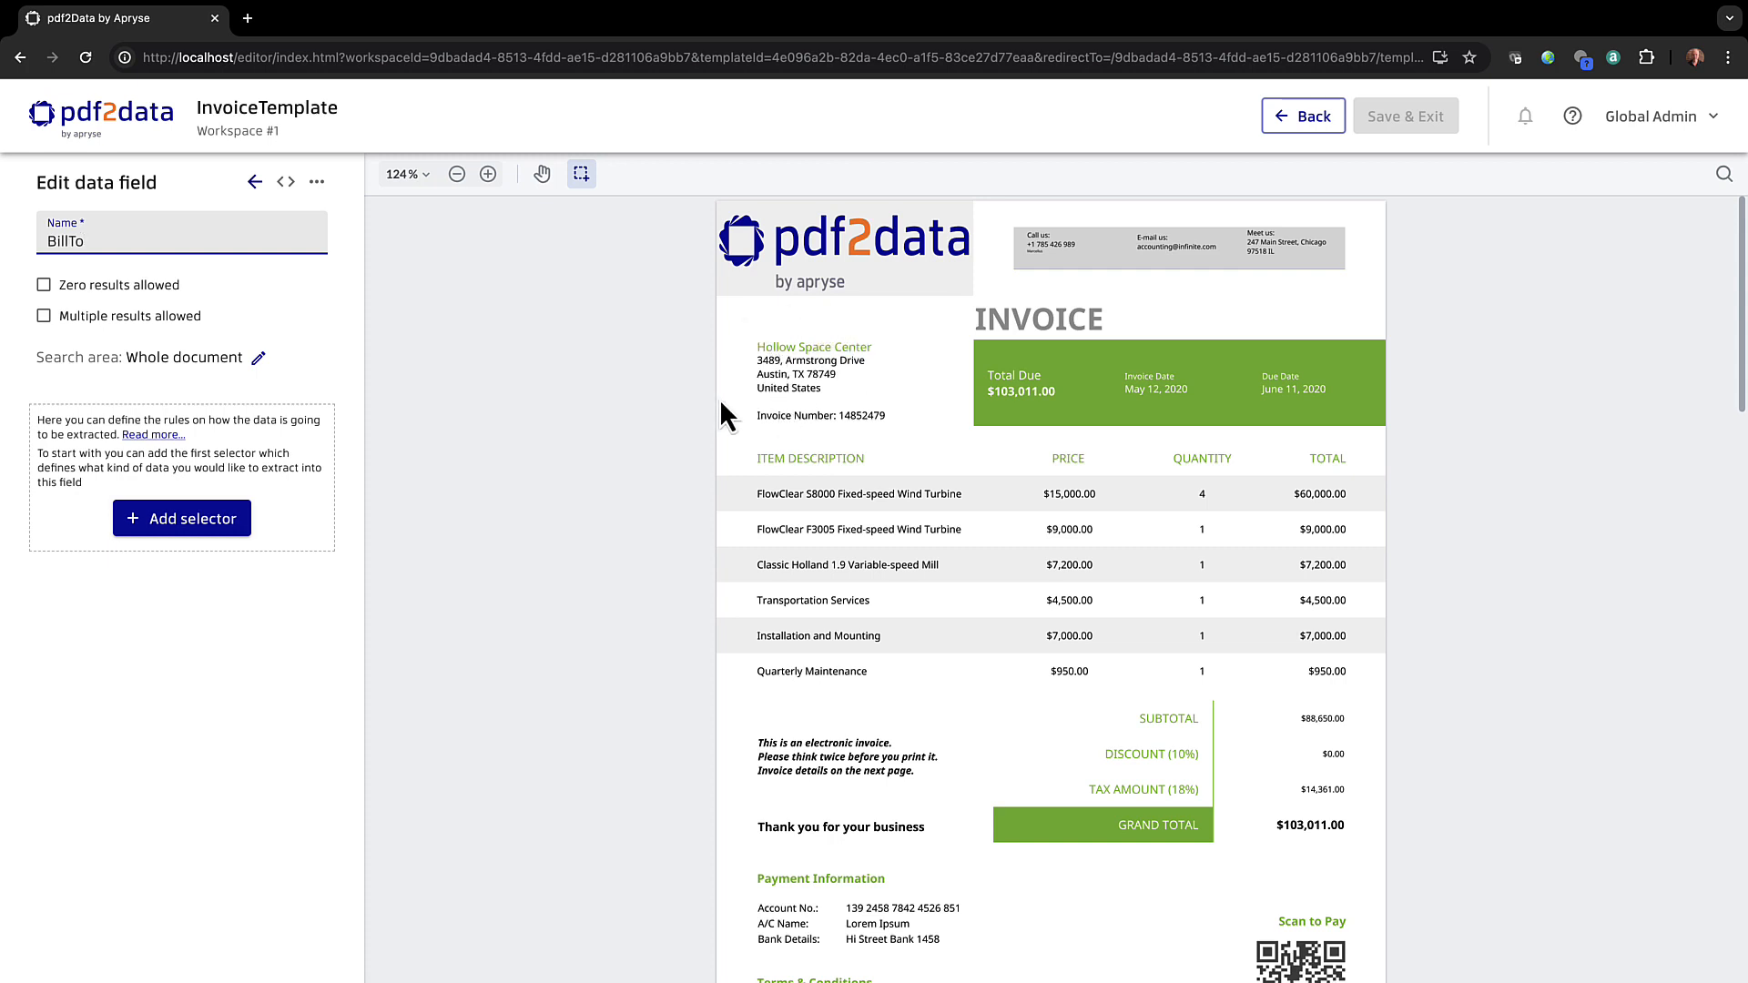
Step: Set the BillTo search area to Custom, enclosing the Hollow Space Center address block, about 6 to 218 horizontally and 661 to 730 vertically
click(260, 359)
click(261, 360)
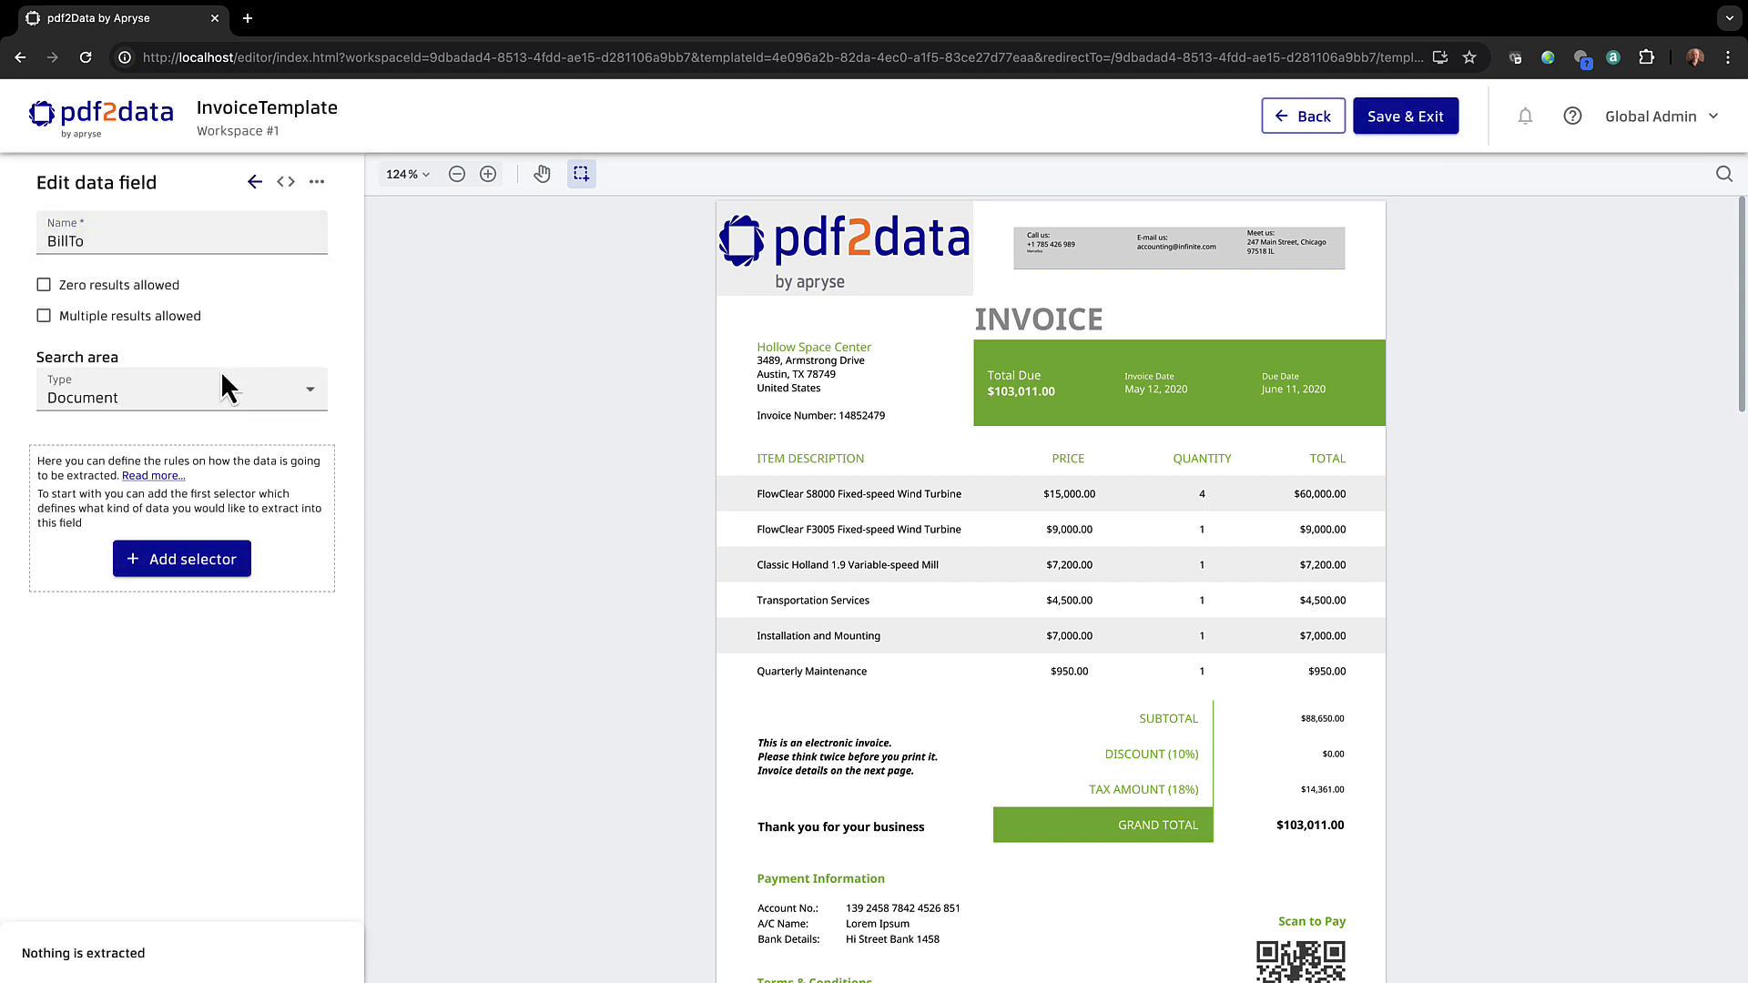
click(144, 401)
click(81, 485)
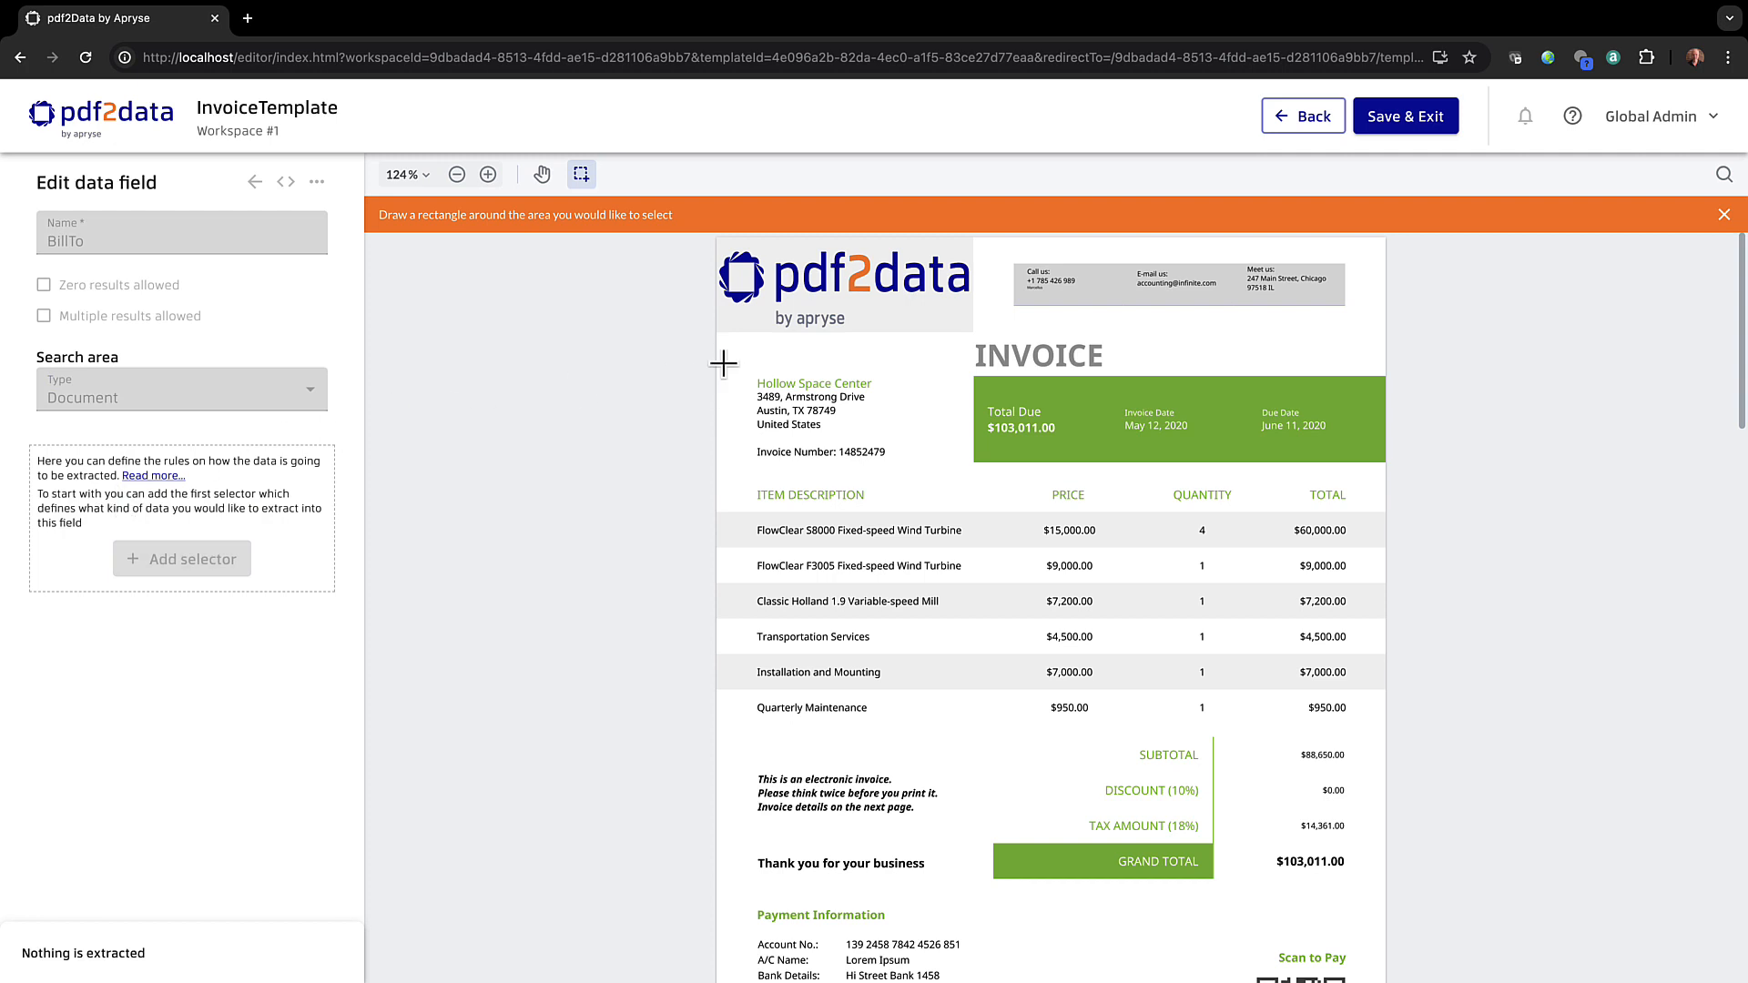
drag(723, 363, 963, 442)
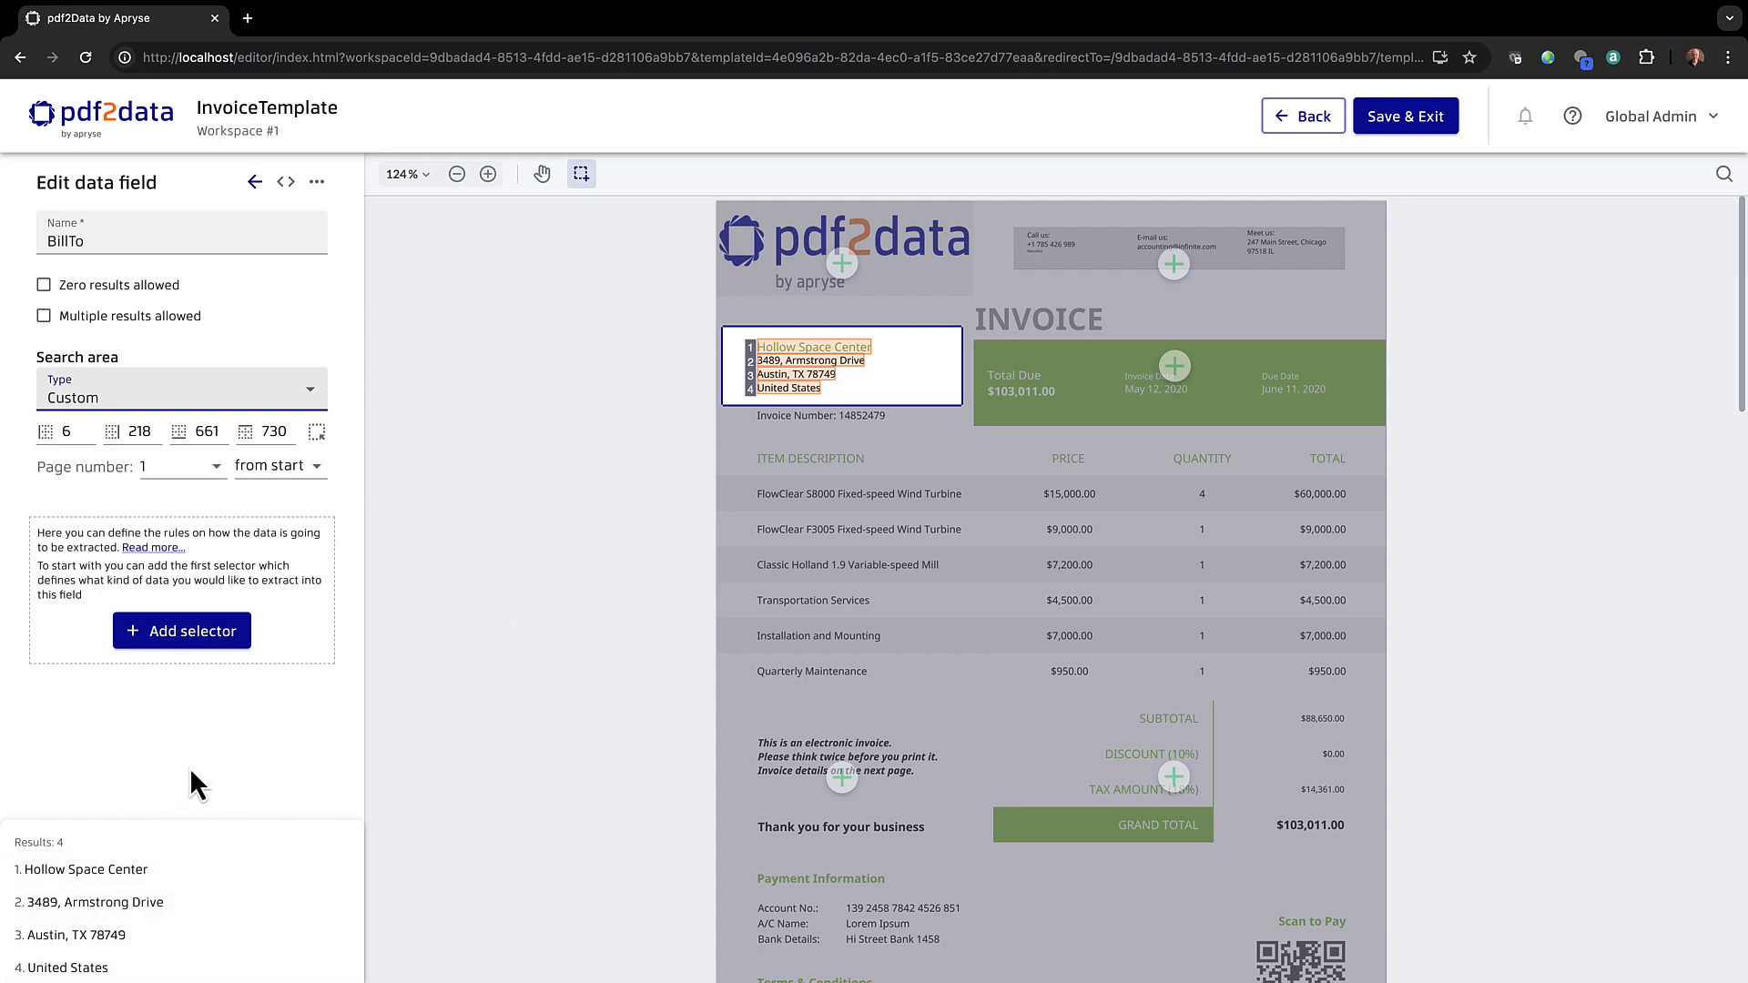
Step: Add a Paragraph selector to the BillTo field with Running text turned off, and return to the list of data fields
click(177, 635)
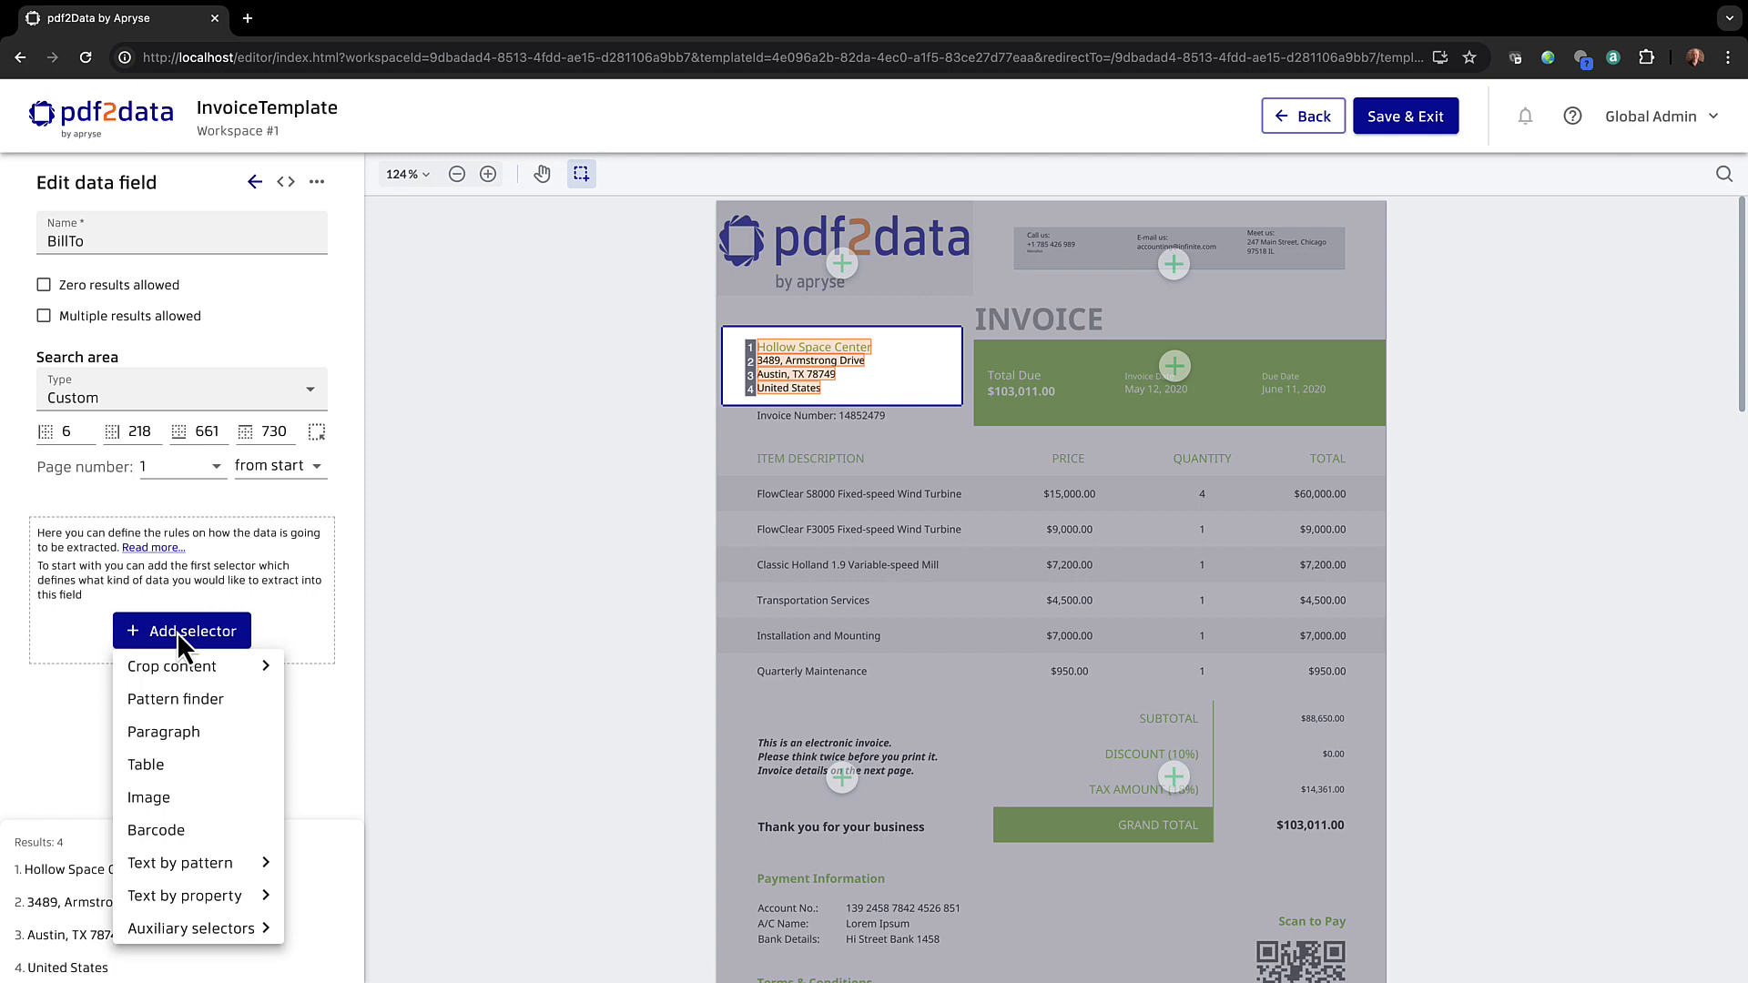
click(190, 728)
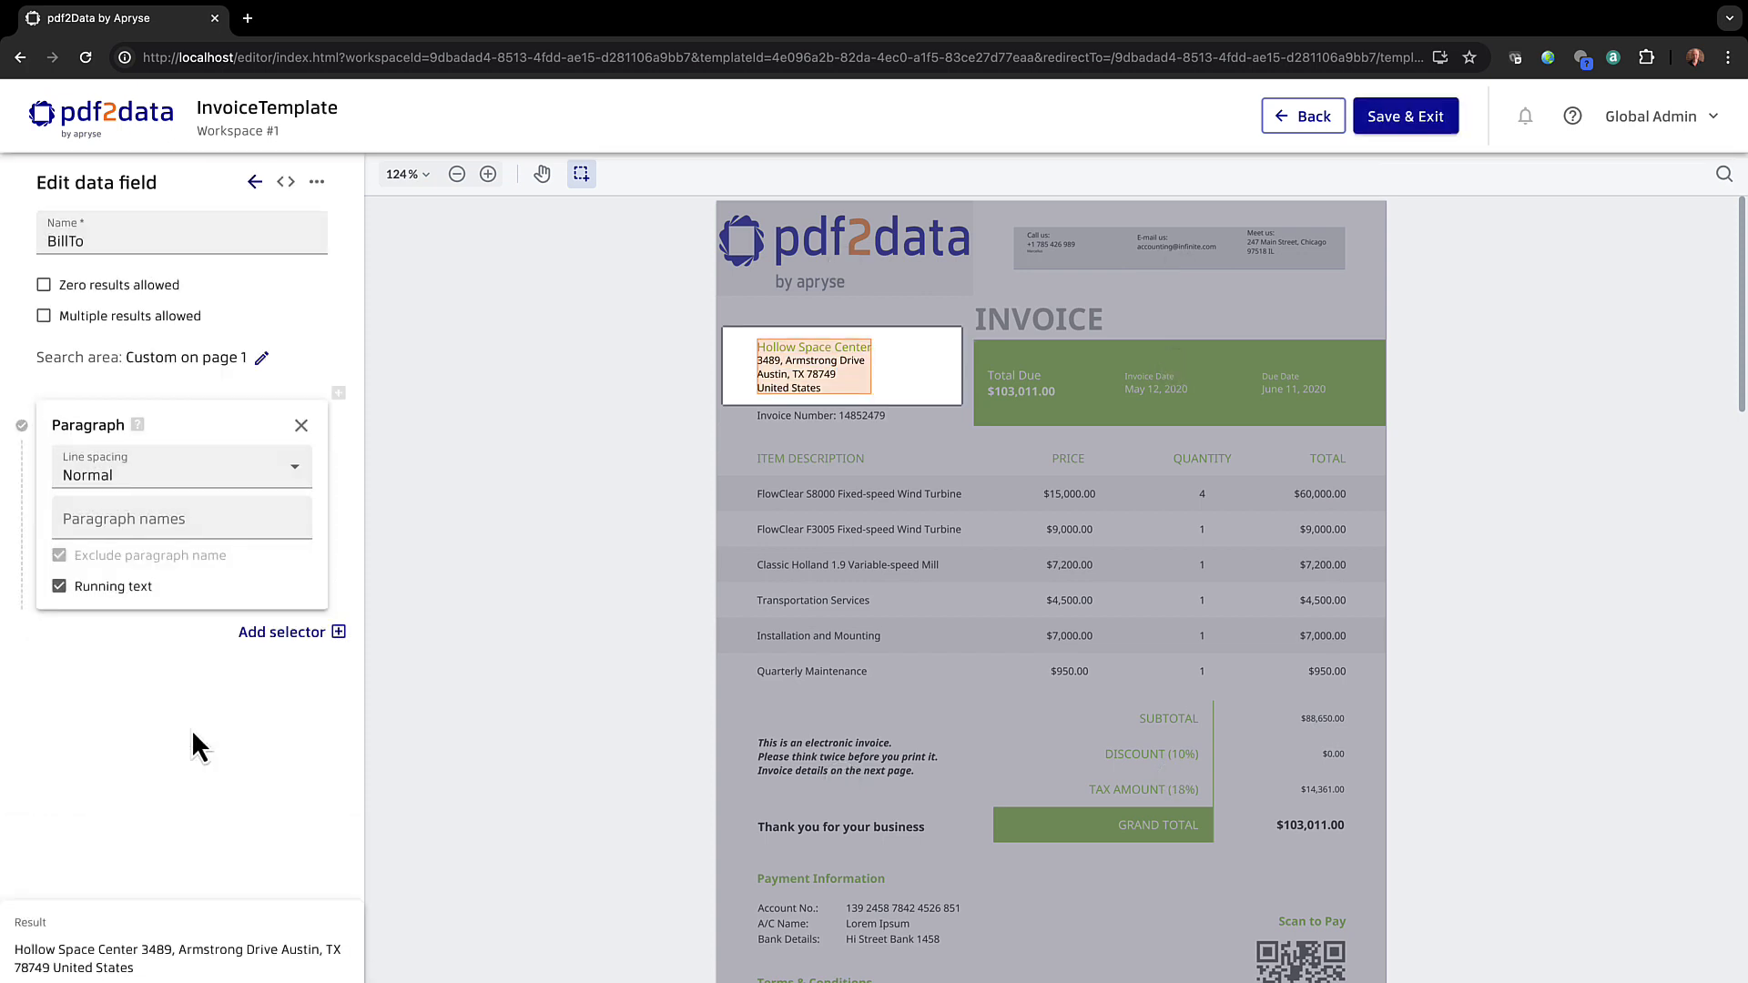
click(59, 586)
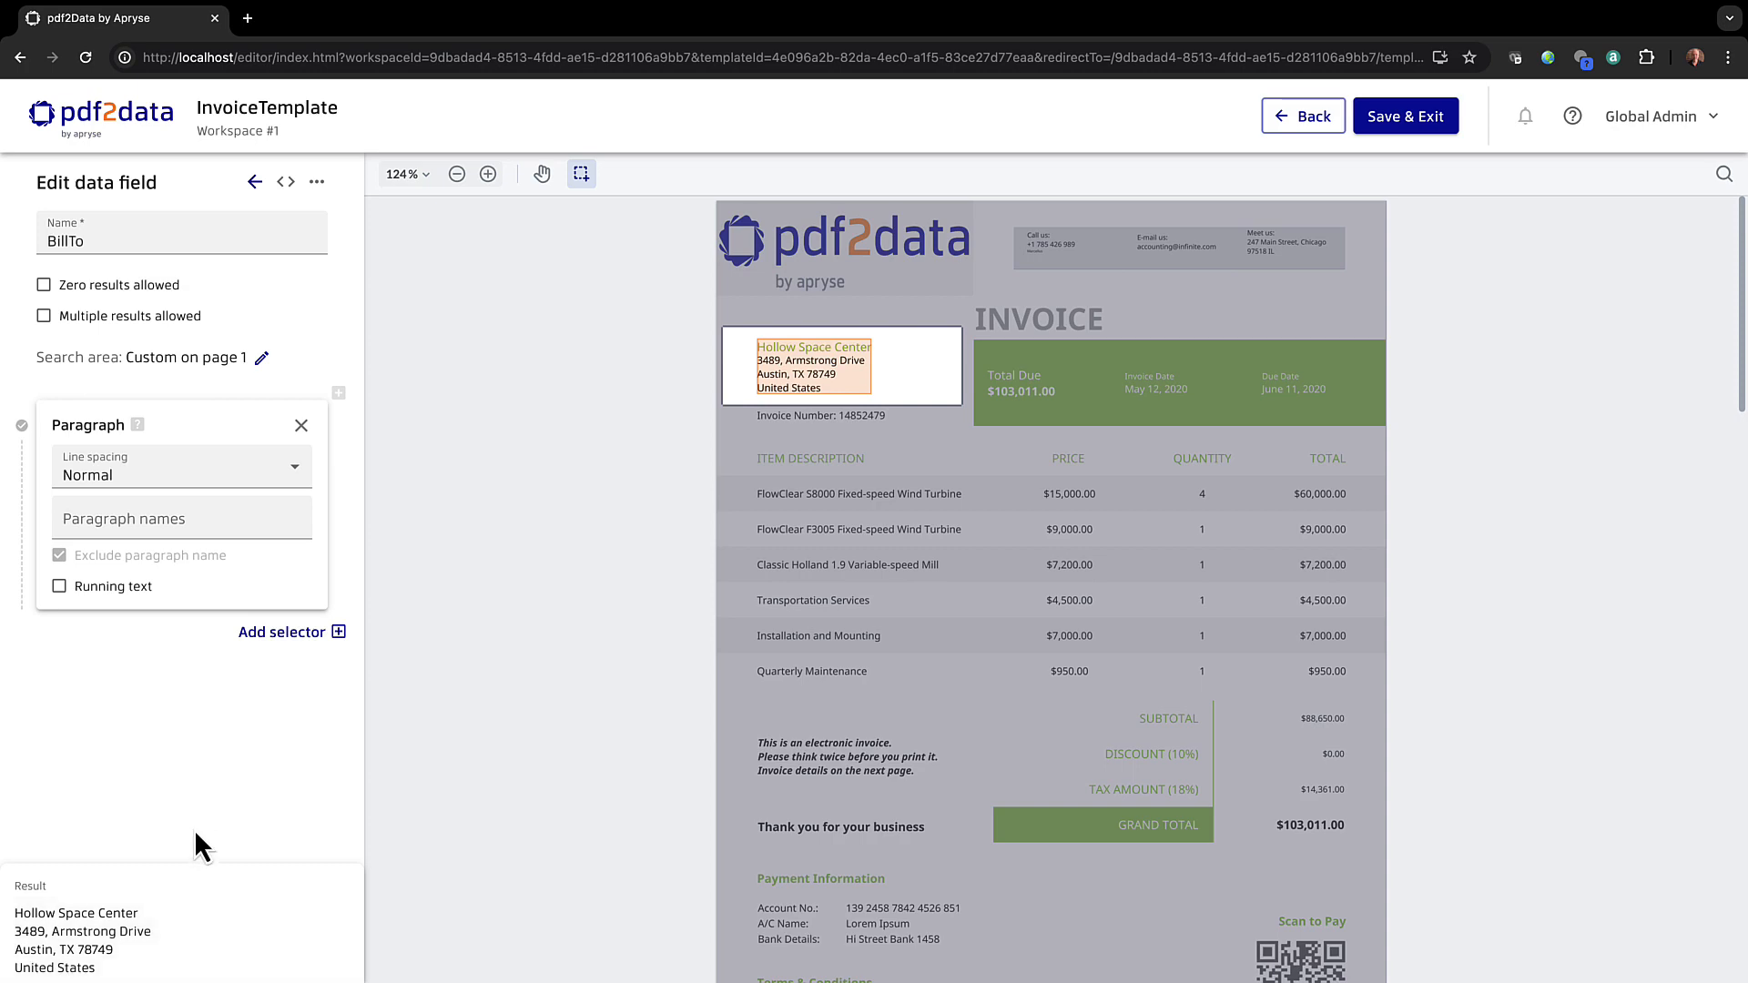
click(255, 182)
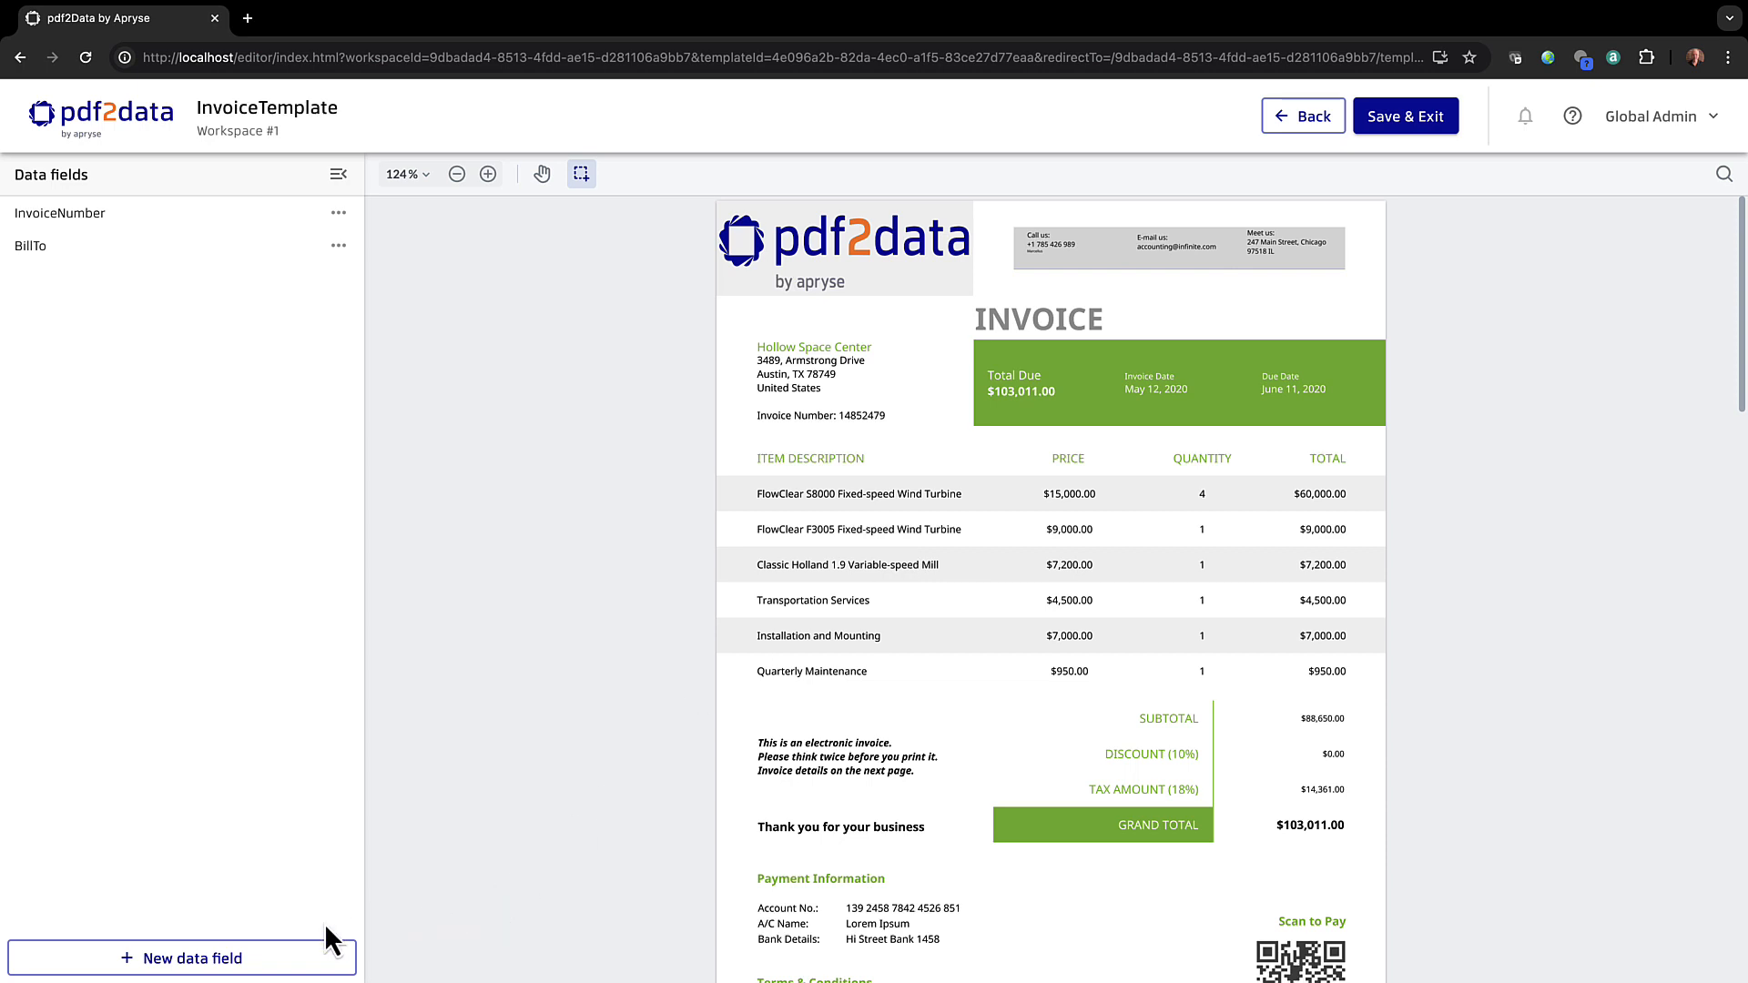
Step: Add a third data field to the template and name it Table
click(234, 963)
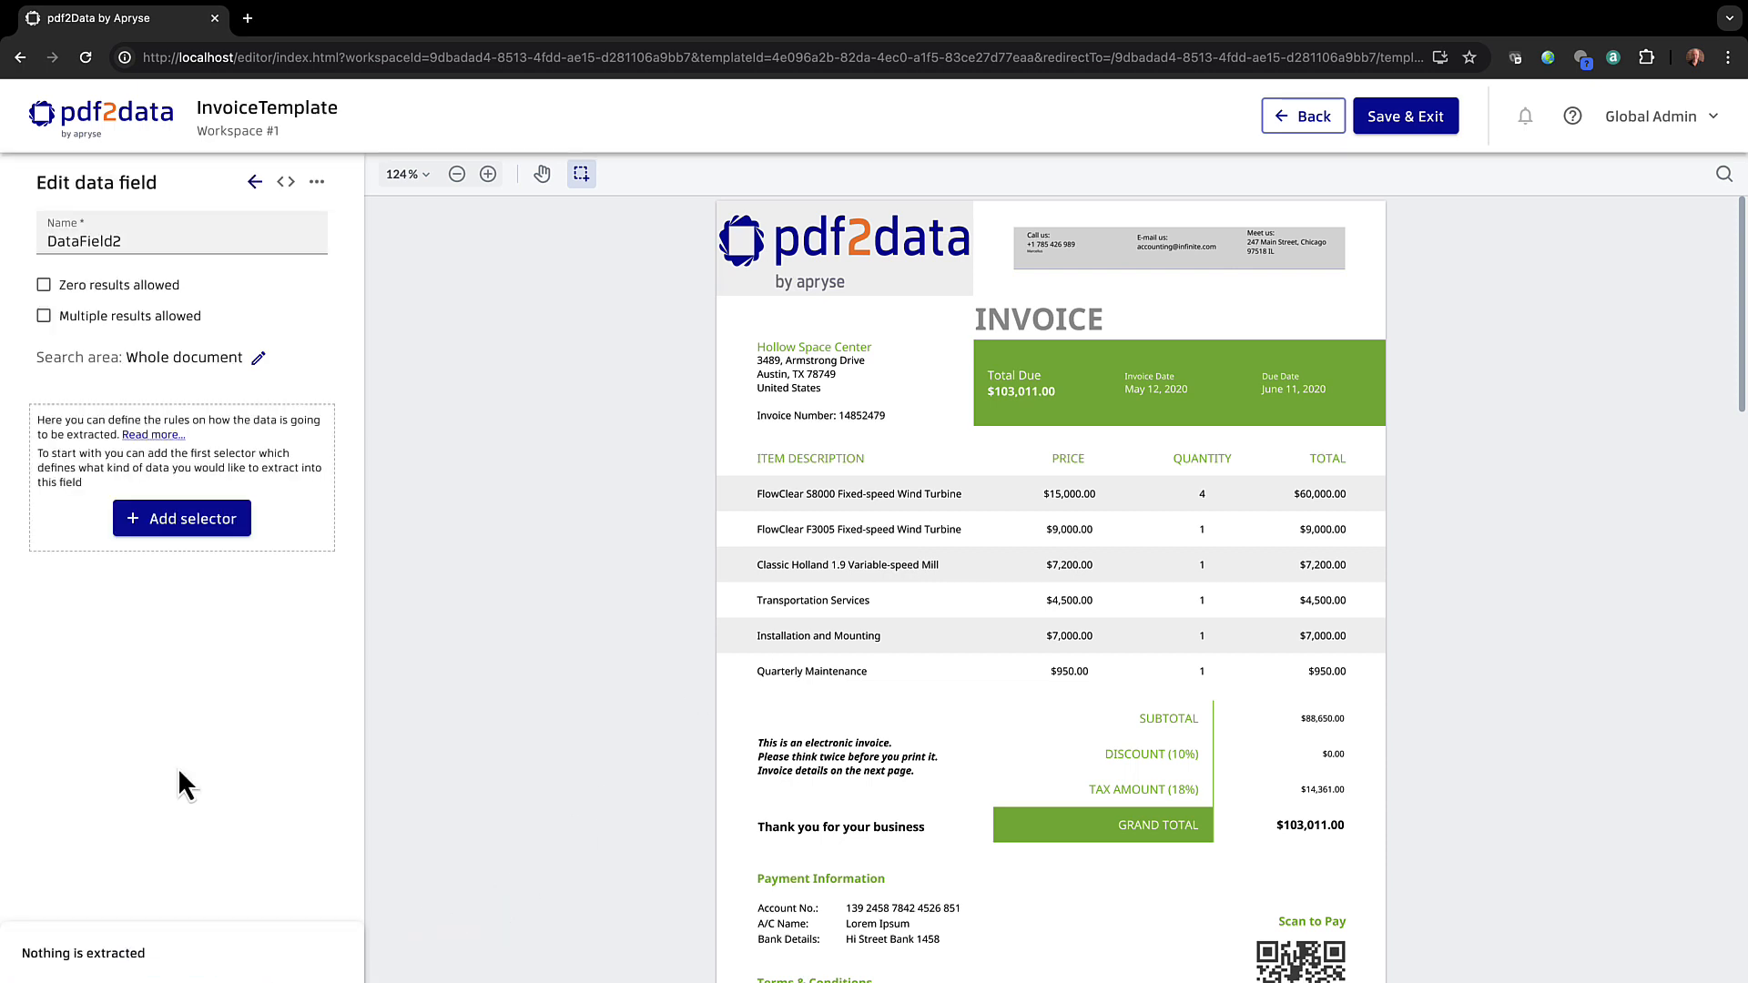
double_click(75, 233)
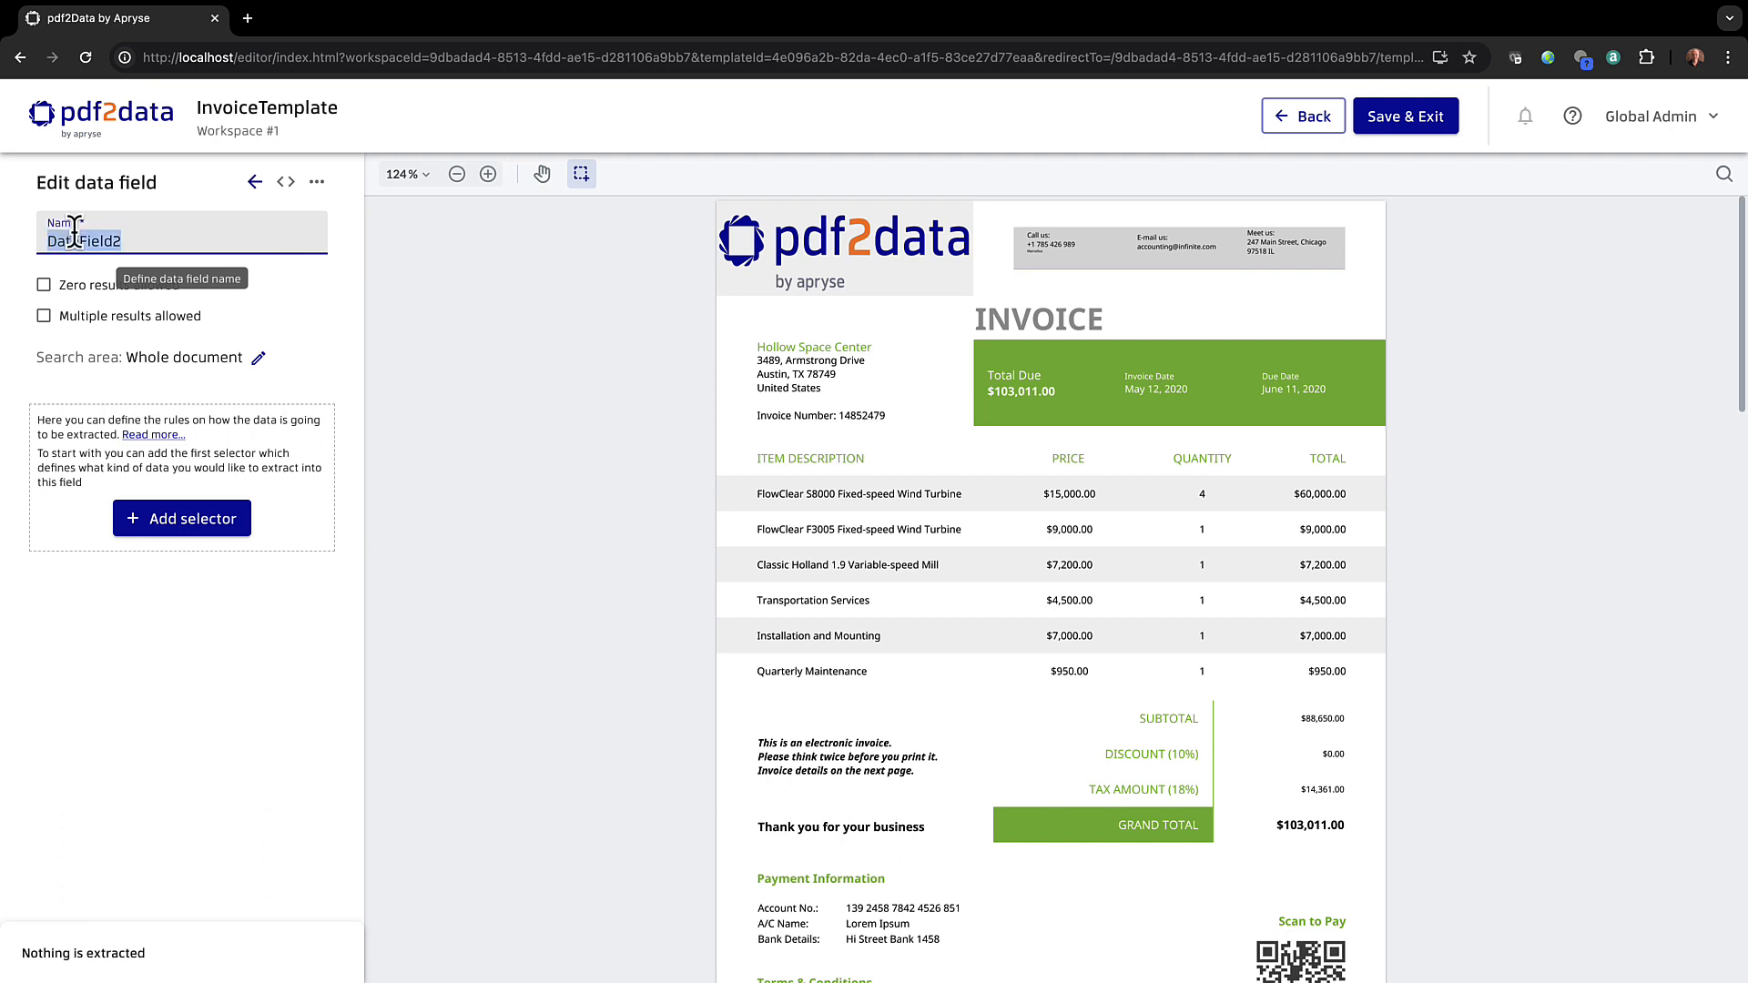
text(Table)
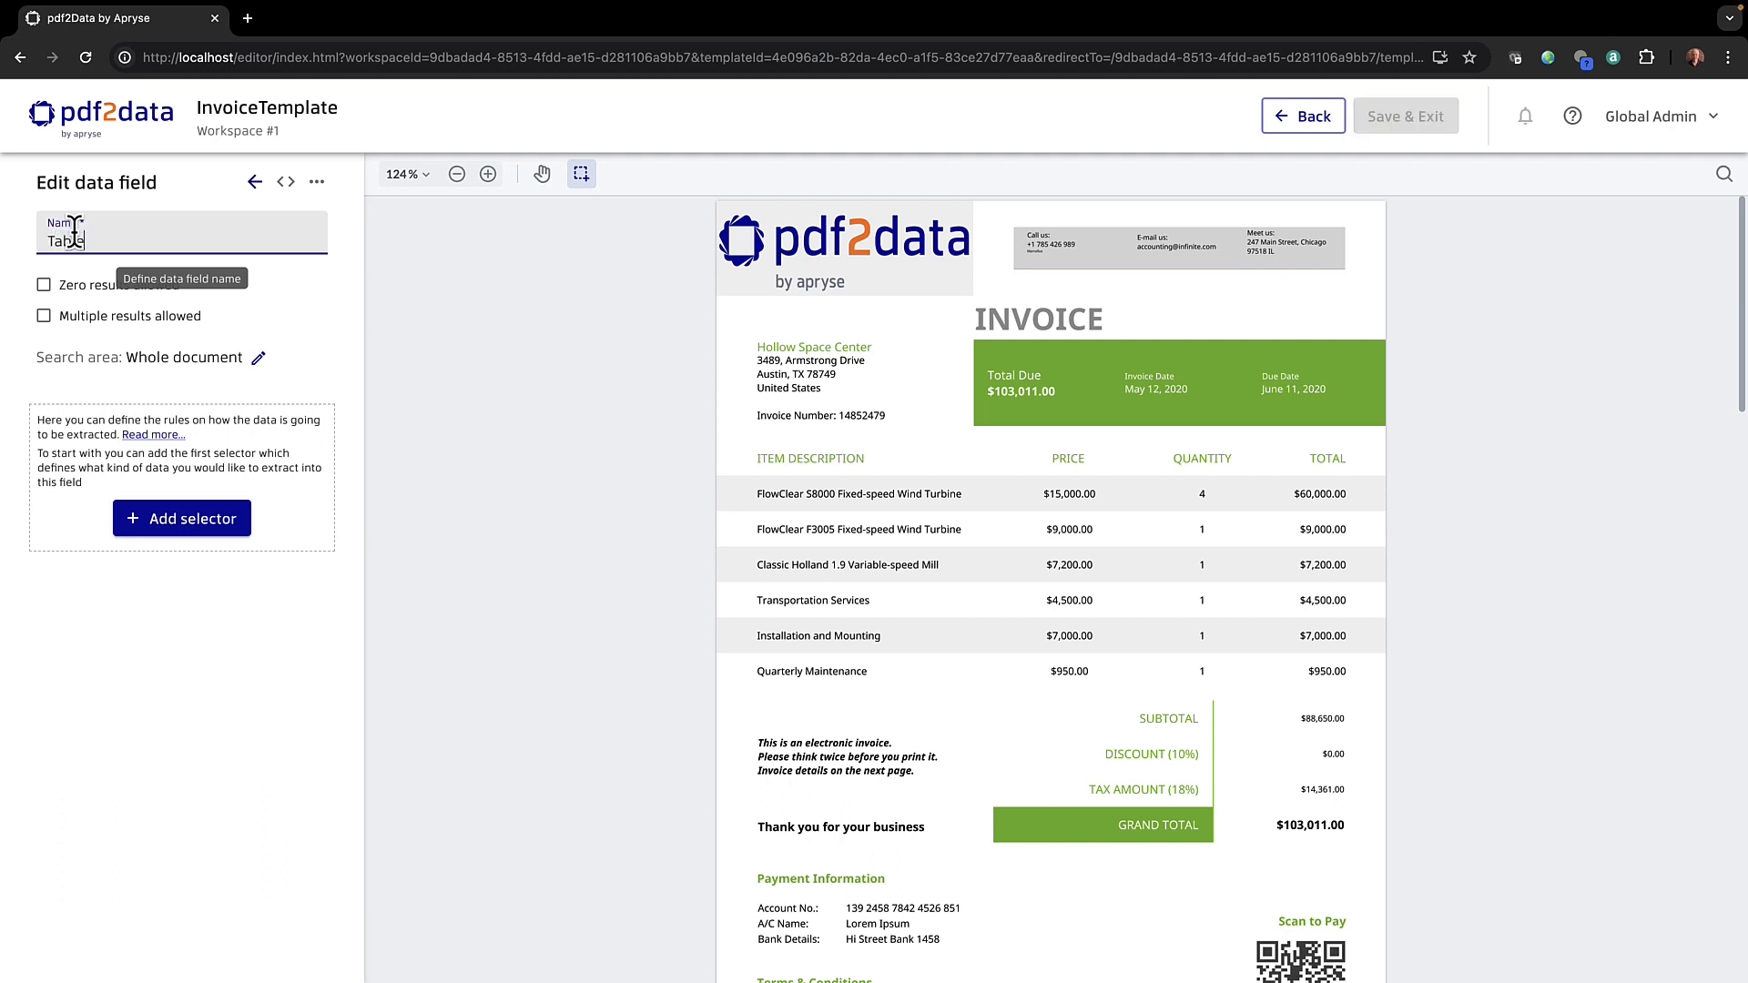
Step: Add a Table selector to the Table field, outlining the item table from its header row through the Quarterly Maintenance row
click(185, 519)
click(184, 517)
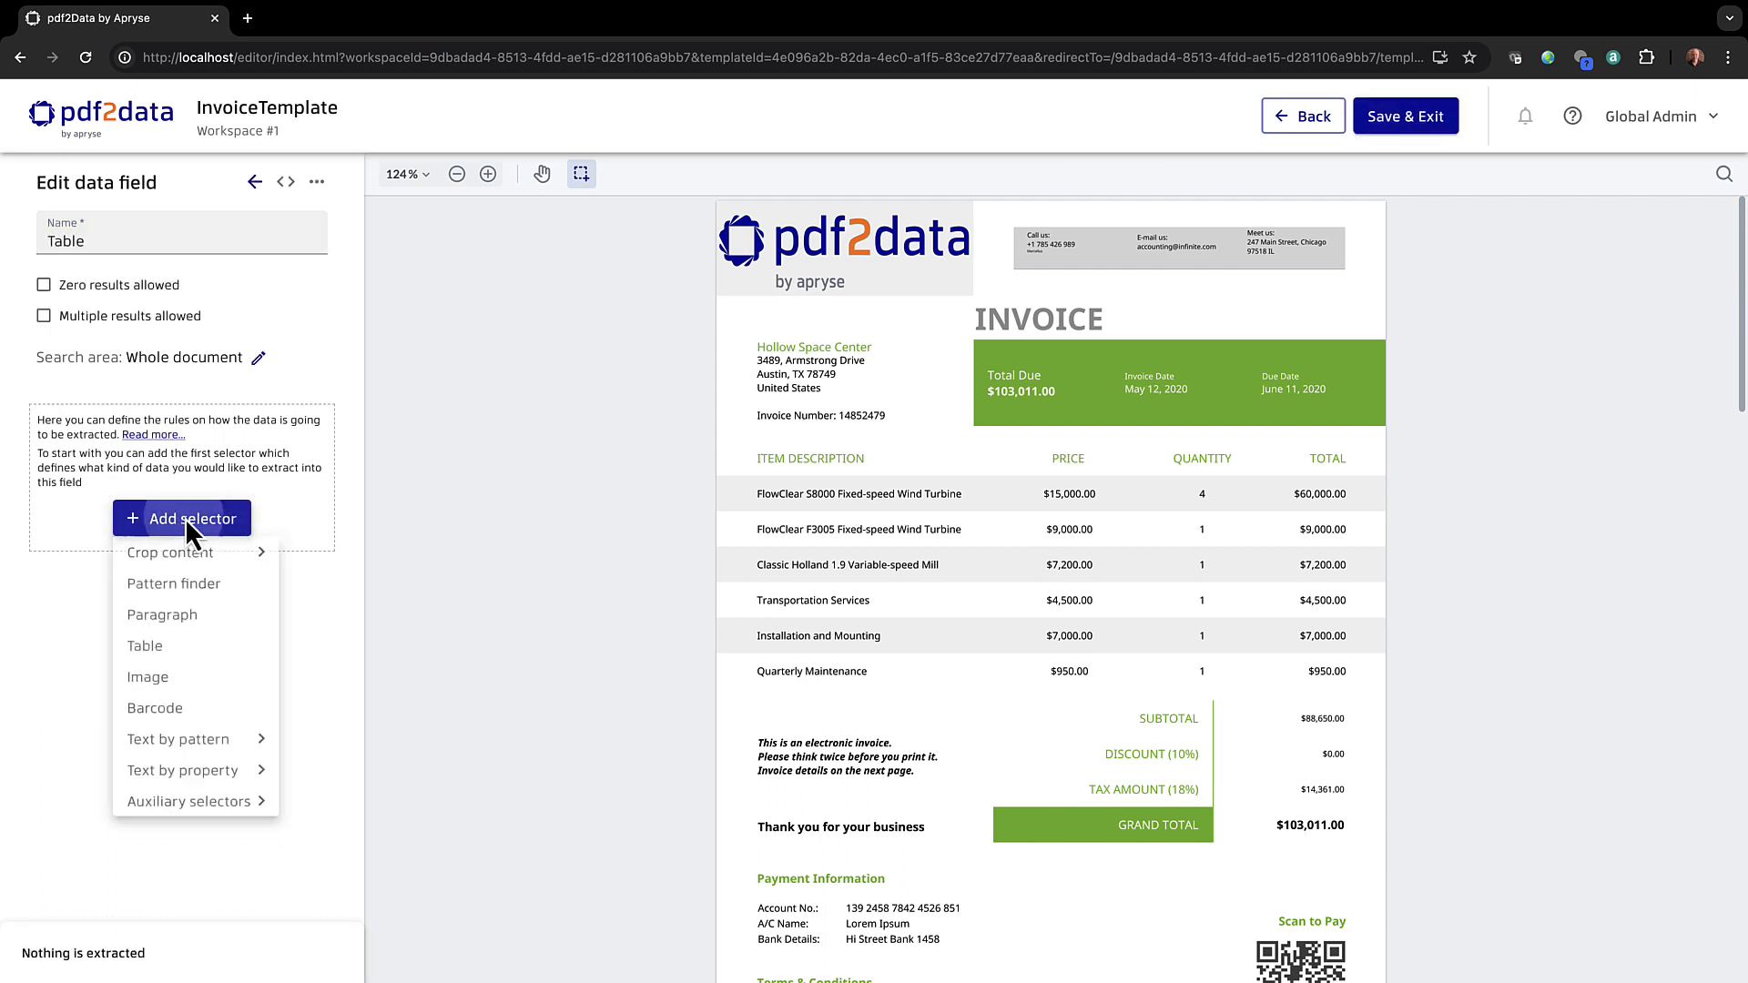
click(151, 652)
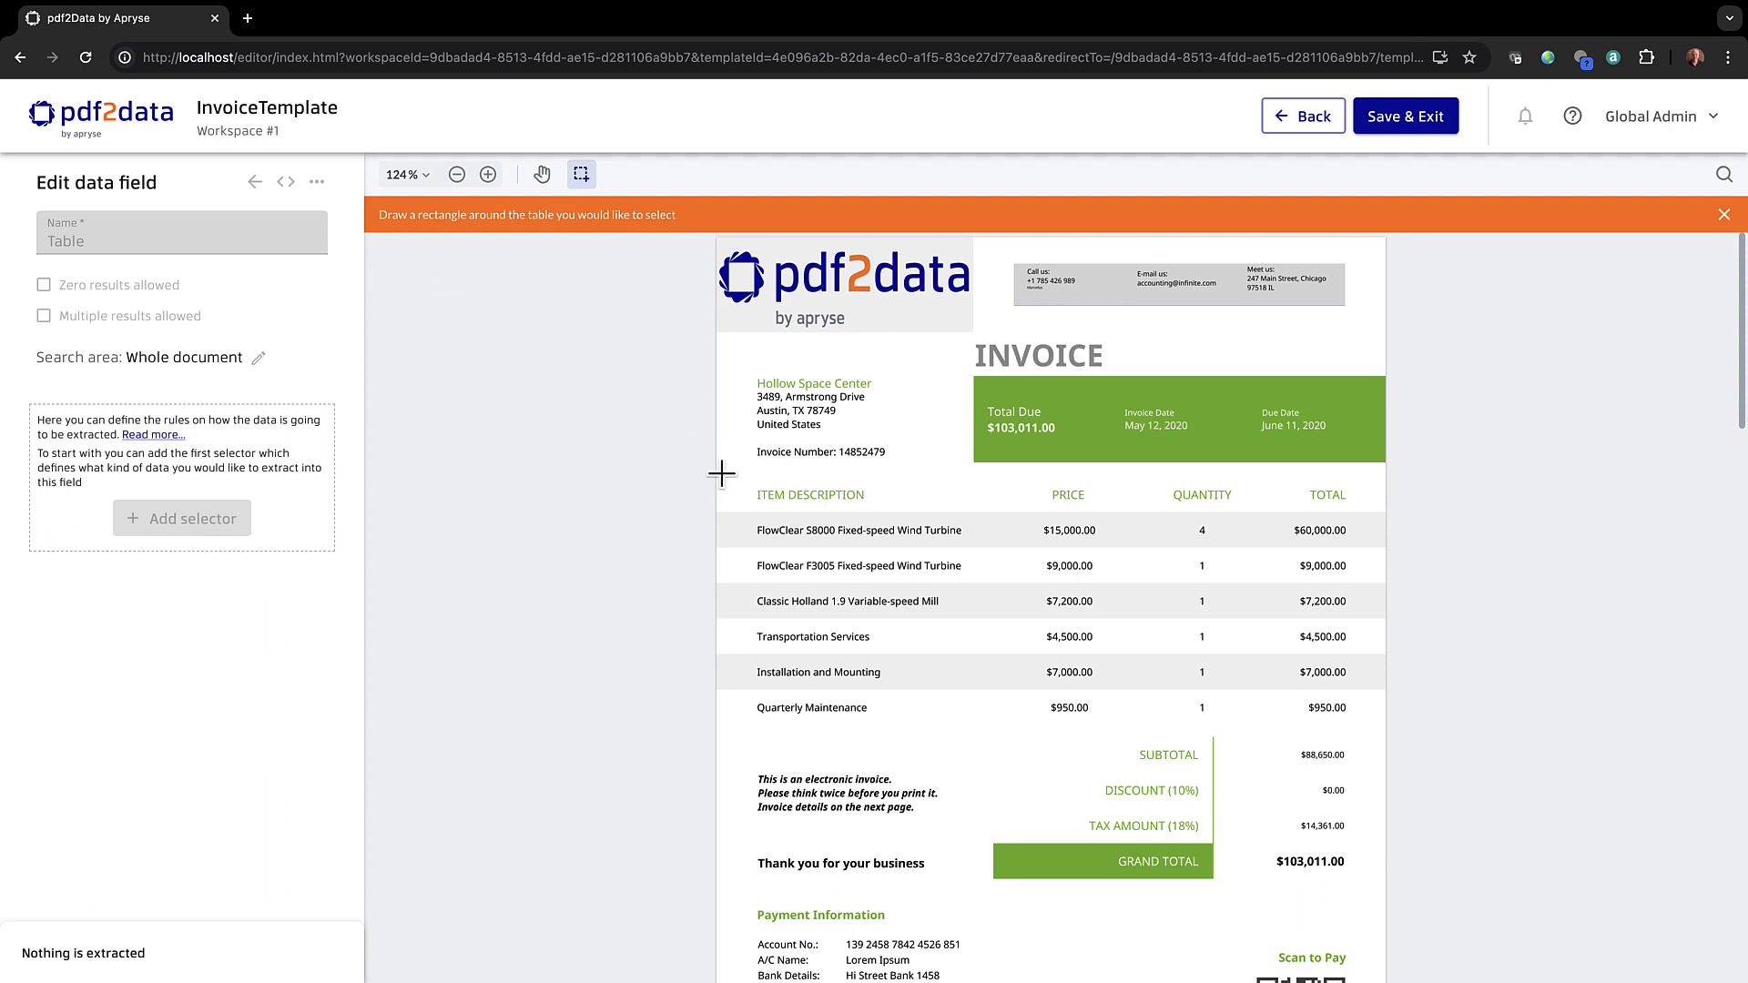
drag(720, 474, 1386, 730)
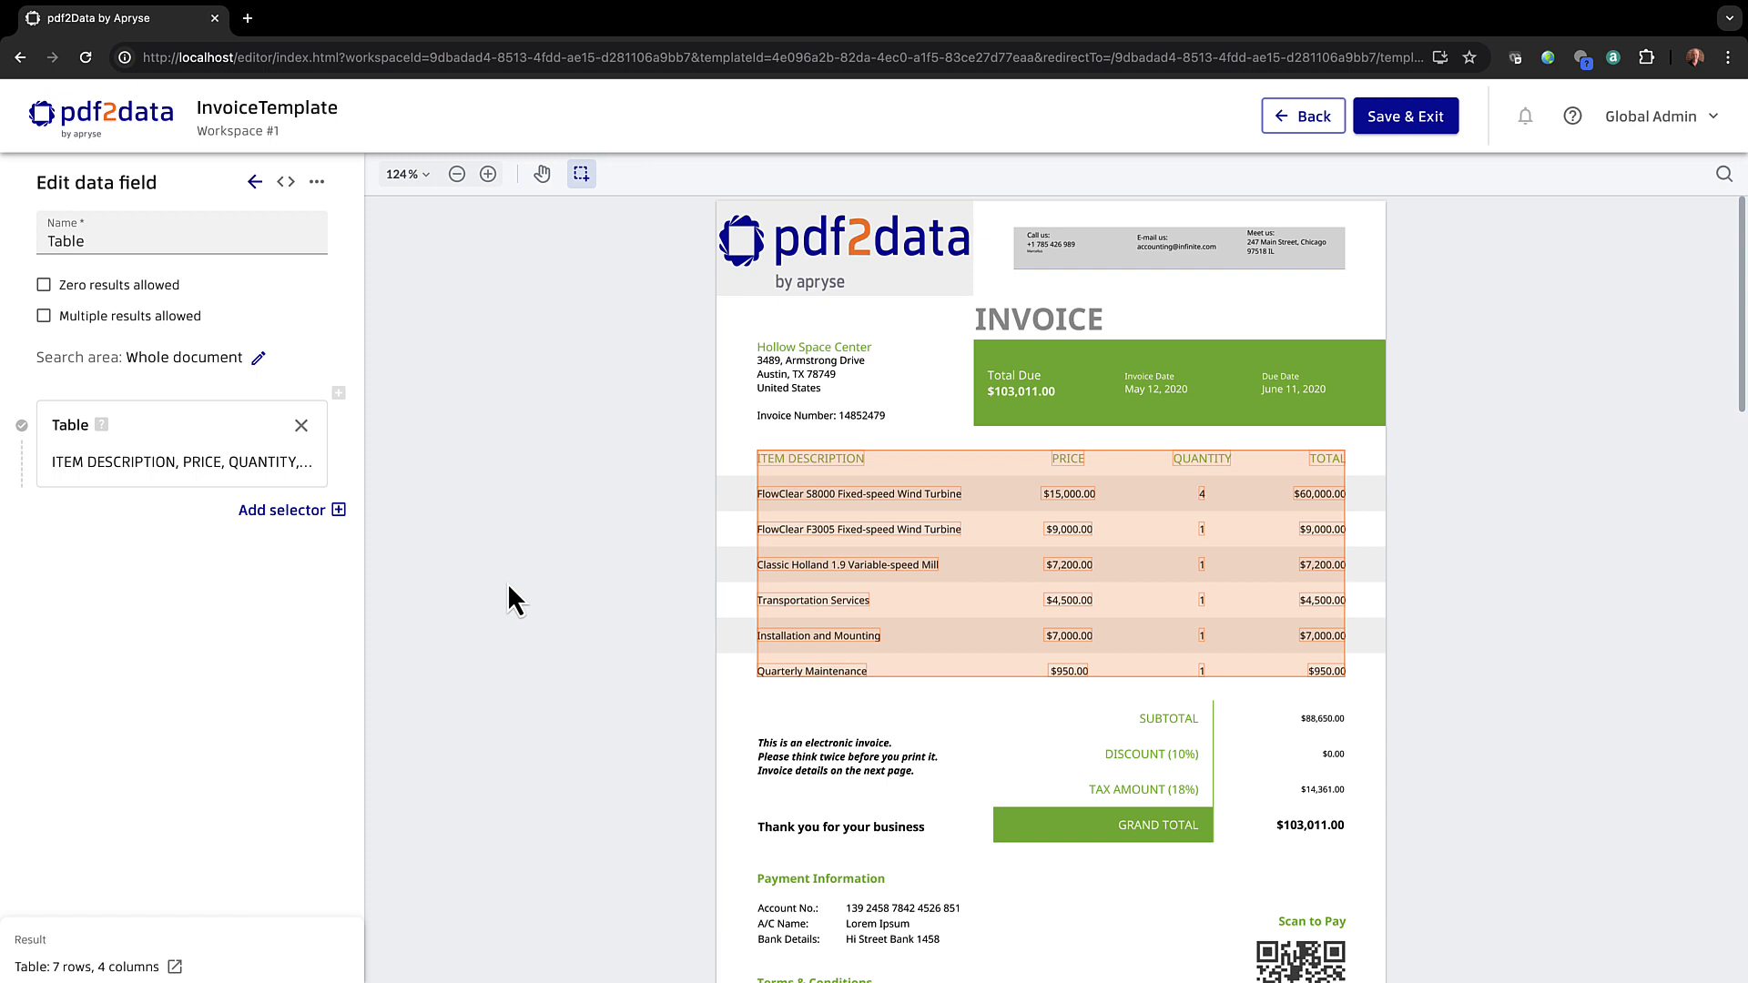
Step: Review the Table selector's settings and preview the extracted table, then return to the list of data fields
click(216, 463)
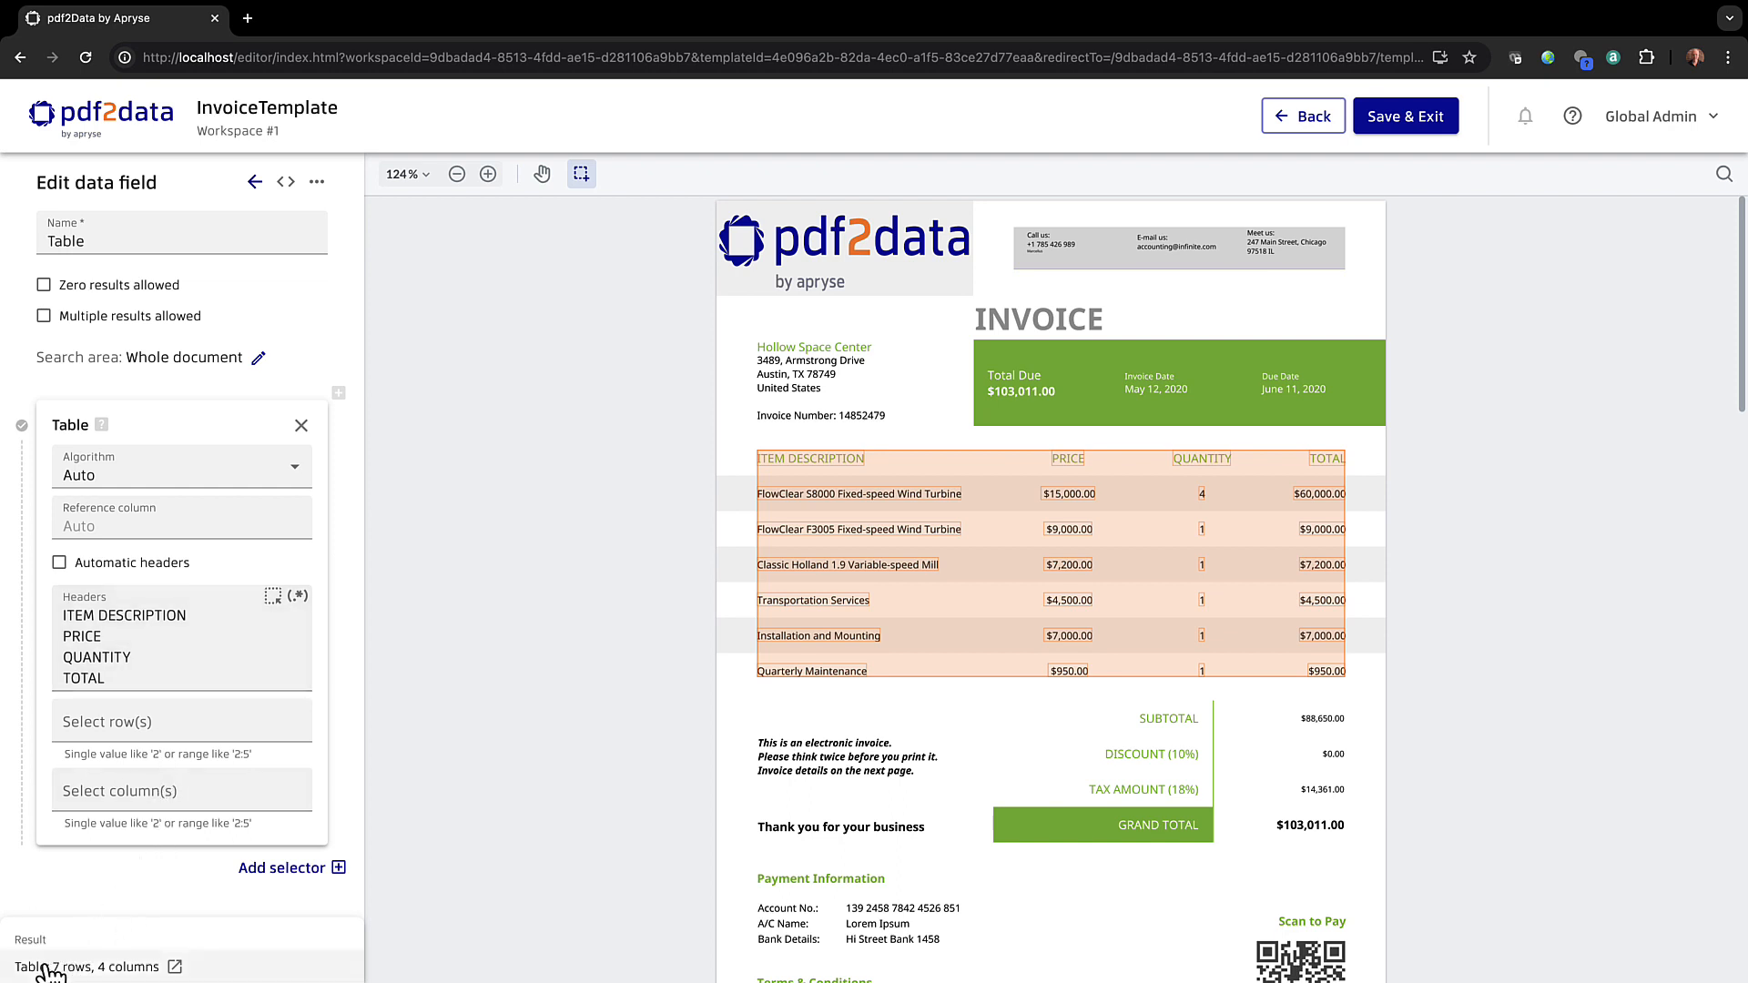
click(176, 967)
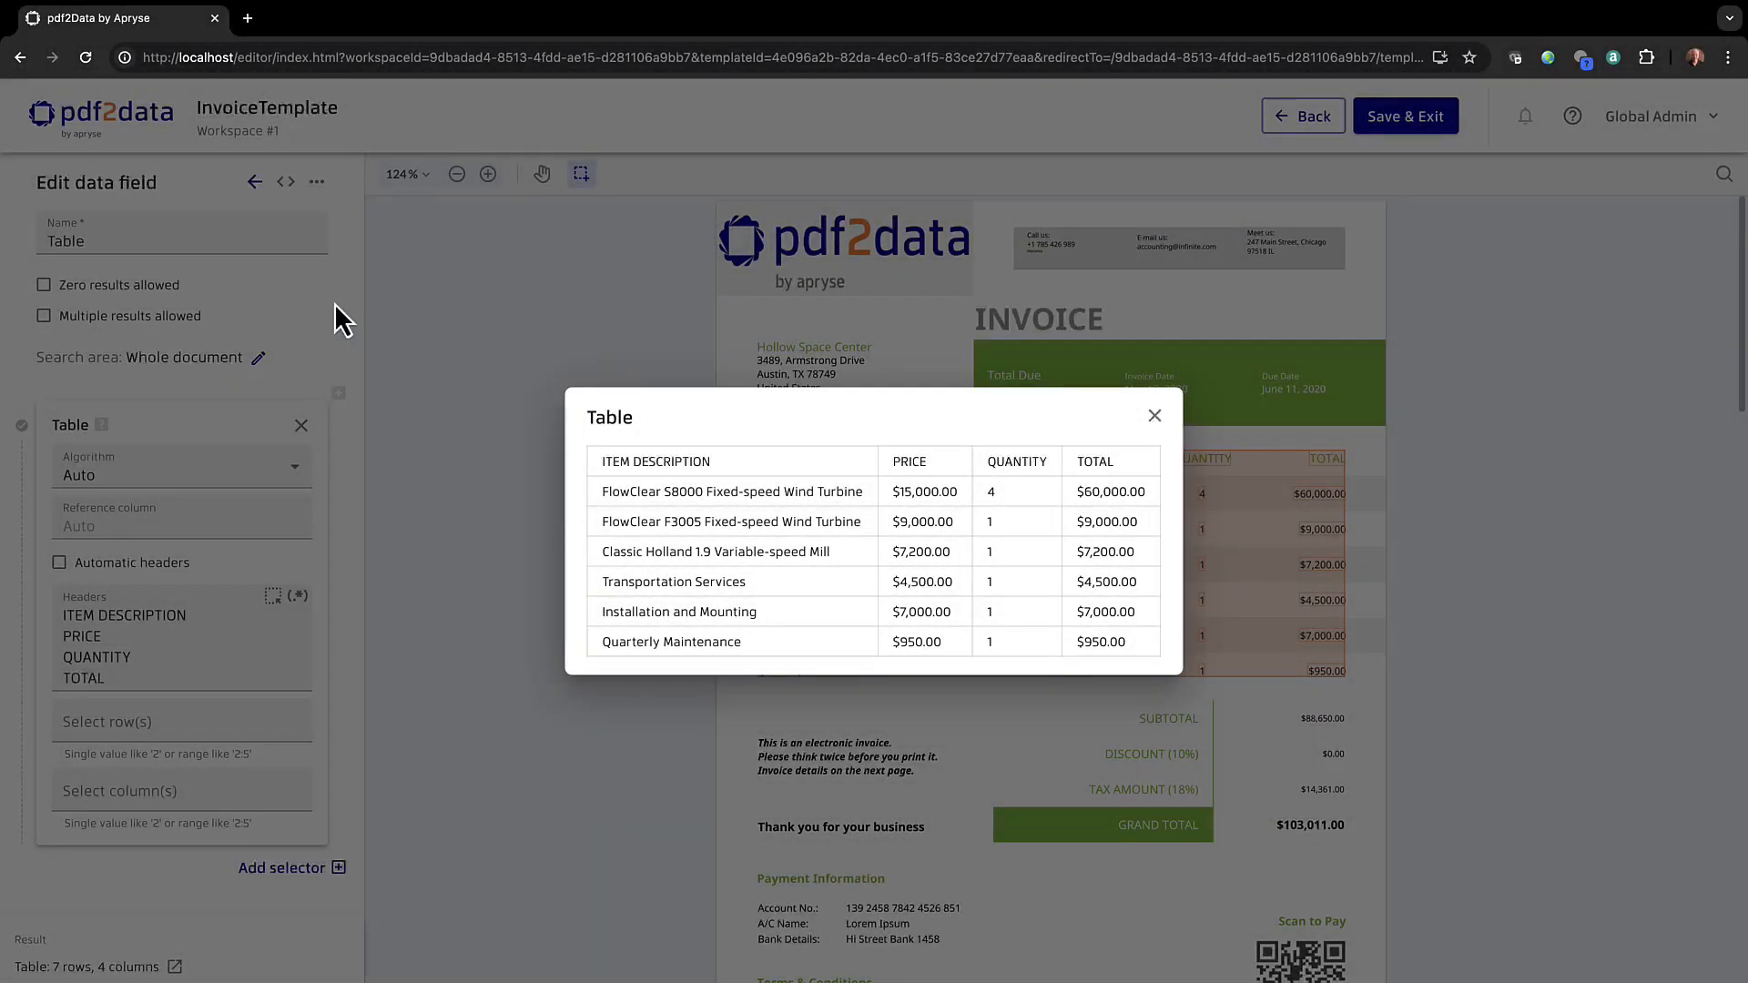
click(252, 182)
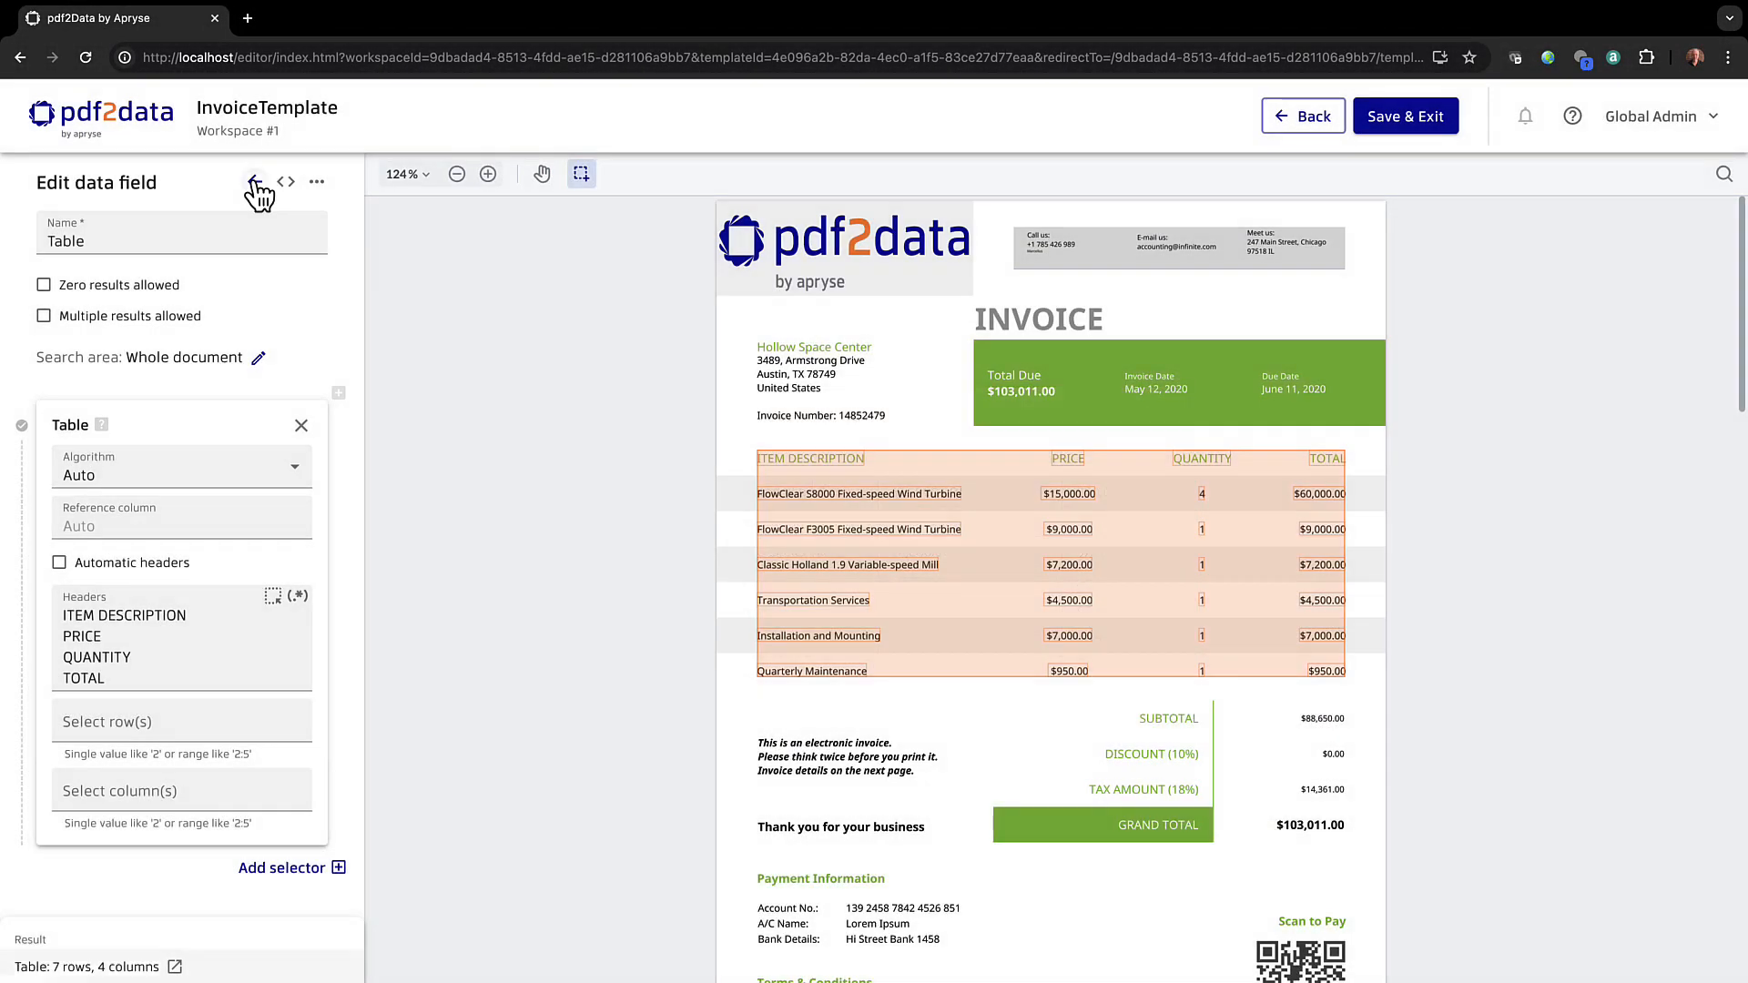
click(253, 182)
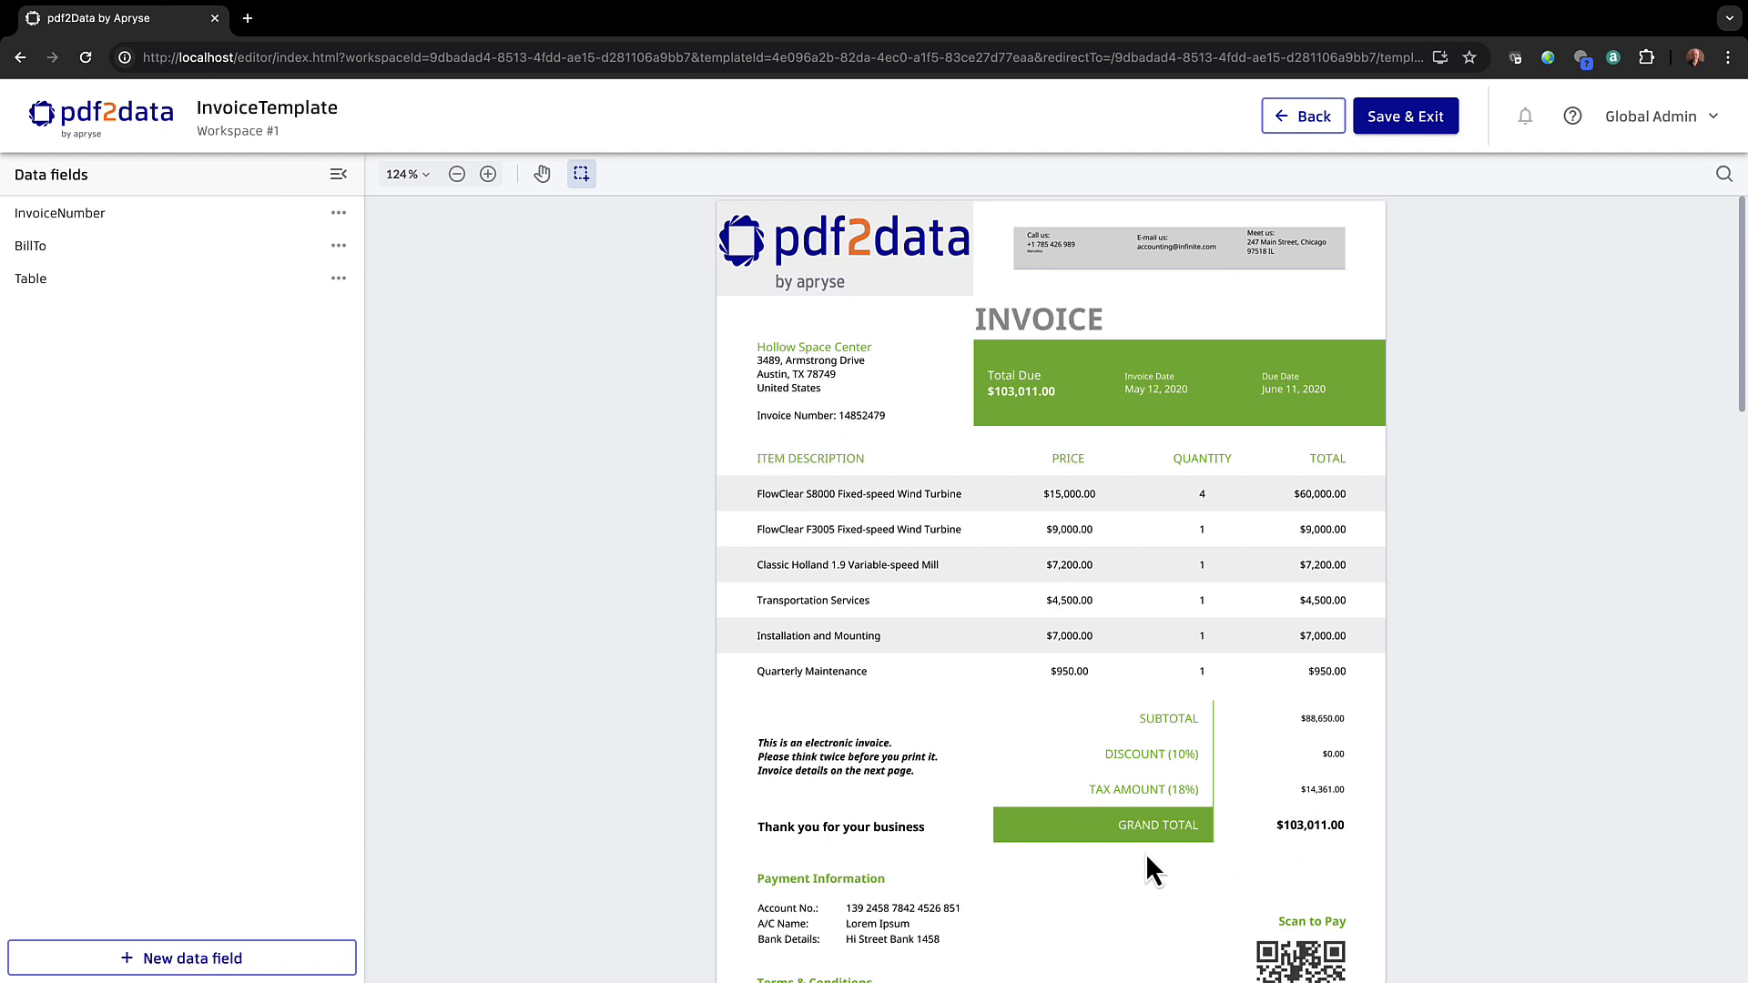
Step: Add a fourth data field to the template and name it GrandTotal
click(234, 954)
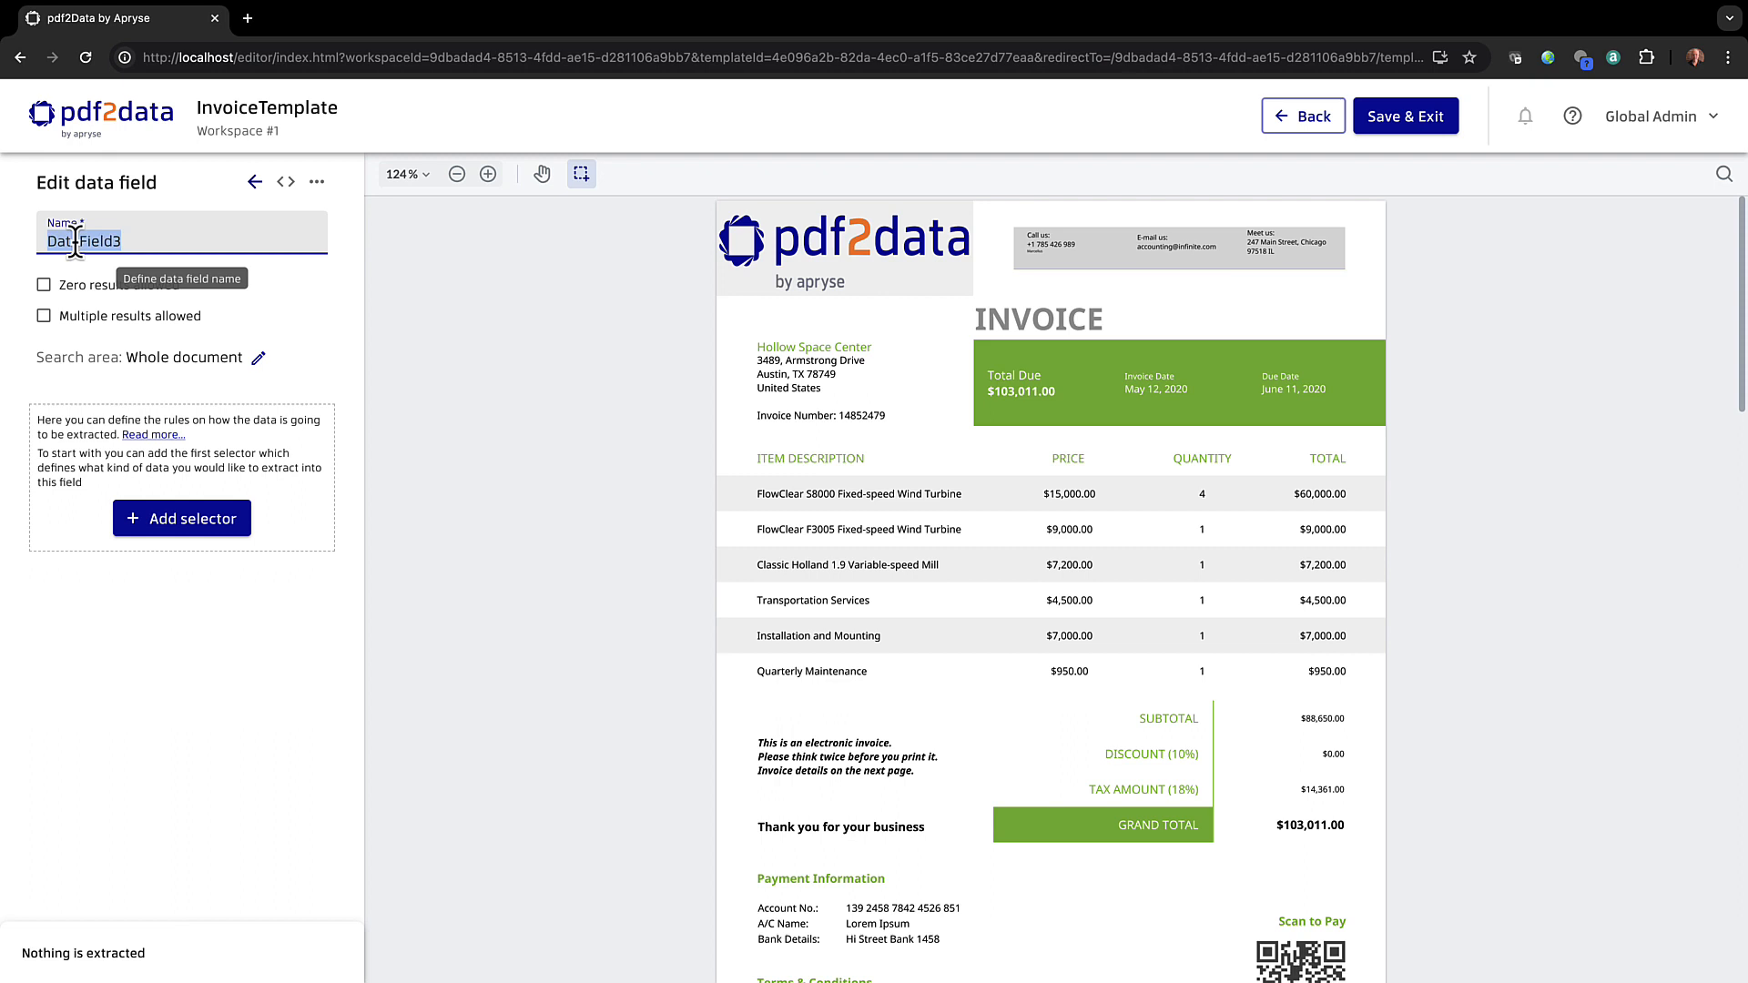
text(Grand)
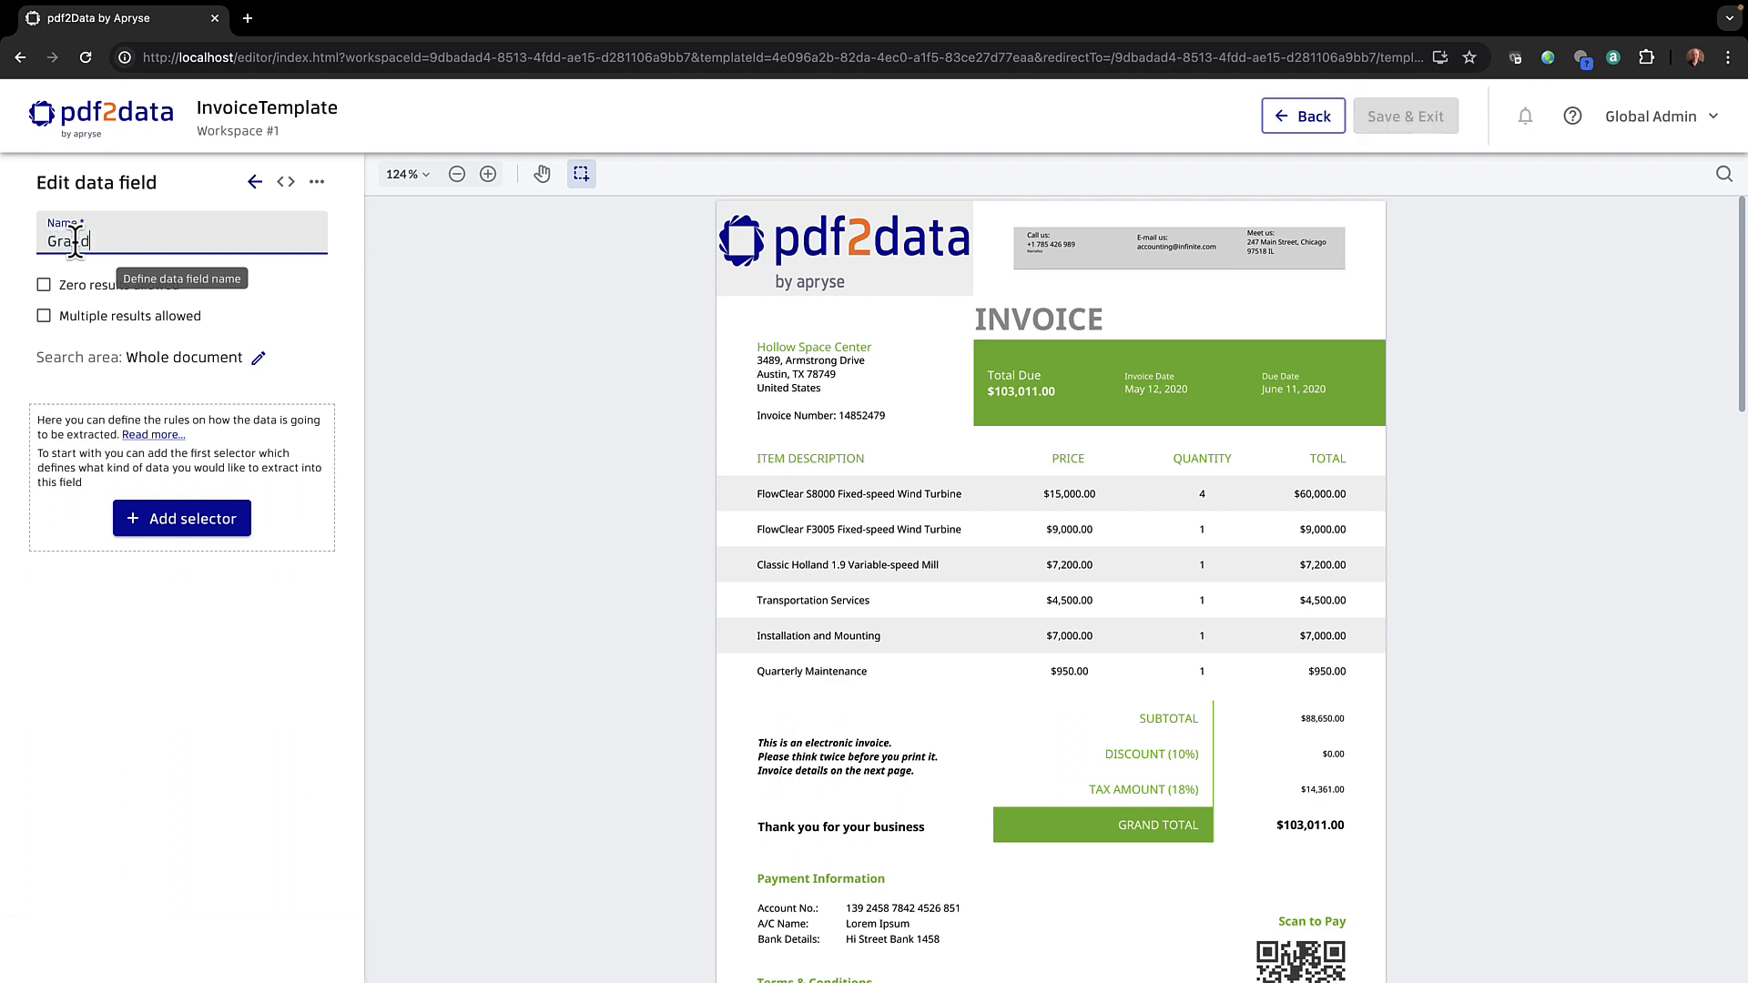
text(Total)
Step: Add a Pattern finder selector of type Price to the GrandTotal field, using the grand total amount as its sample text
click(193, 518)
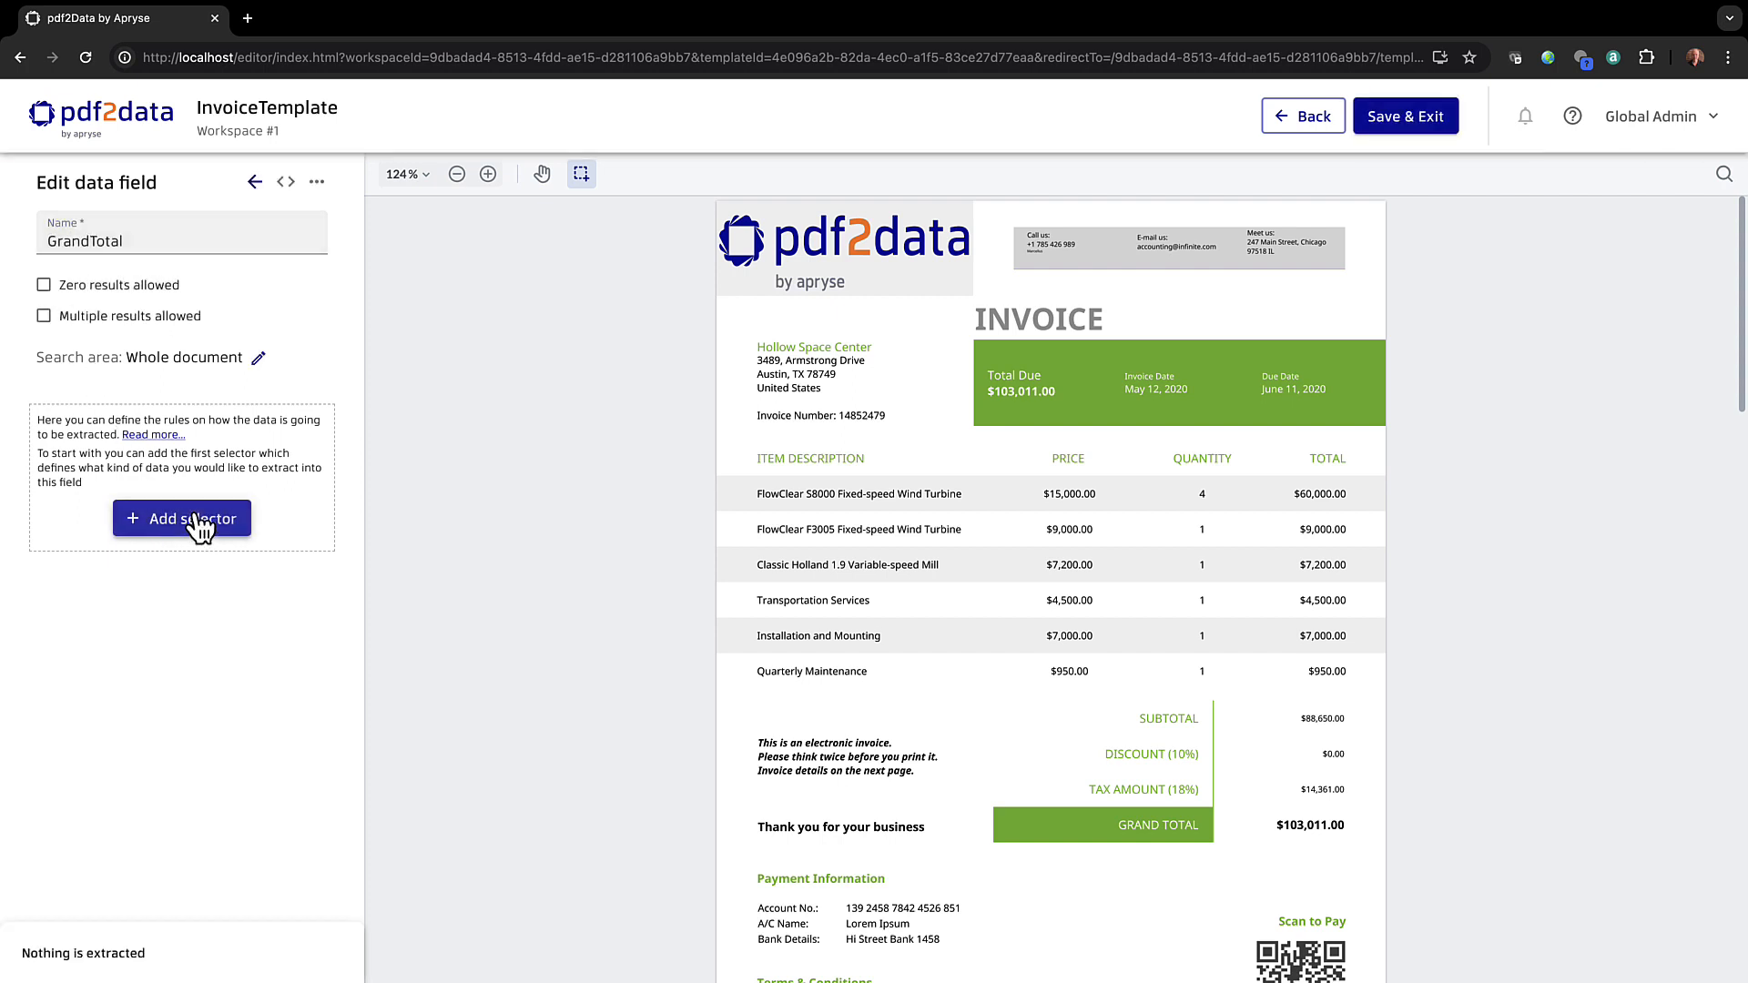
click(193, 517)
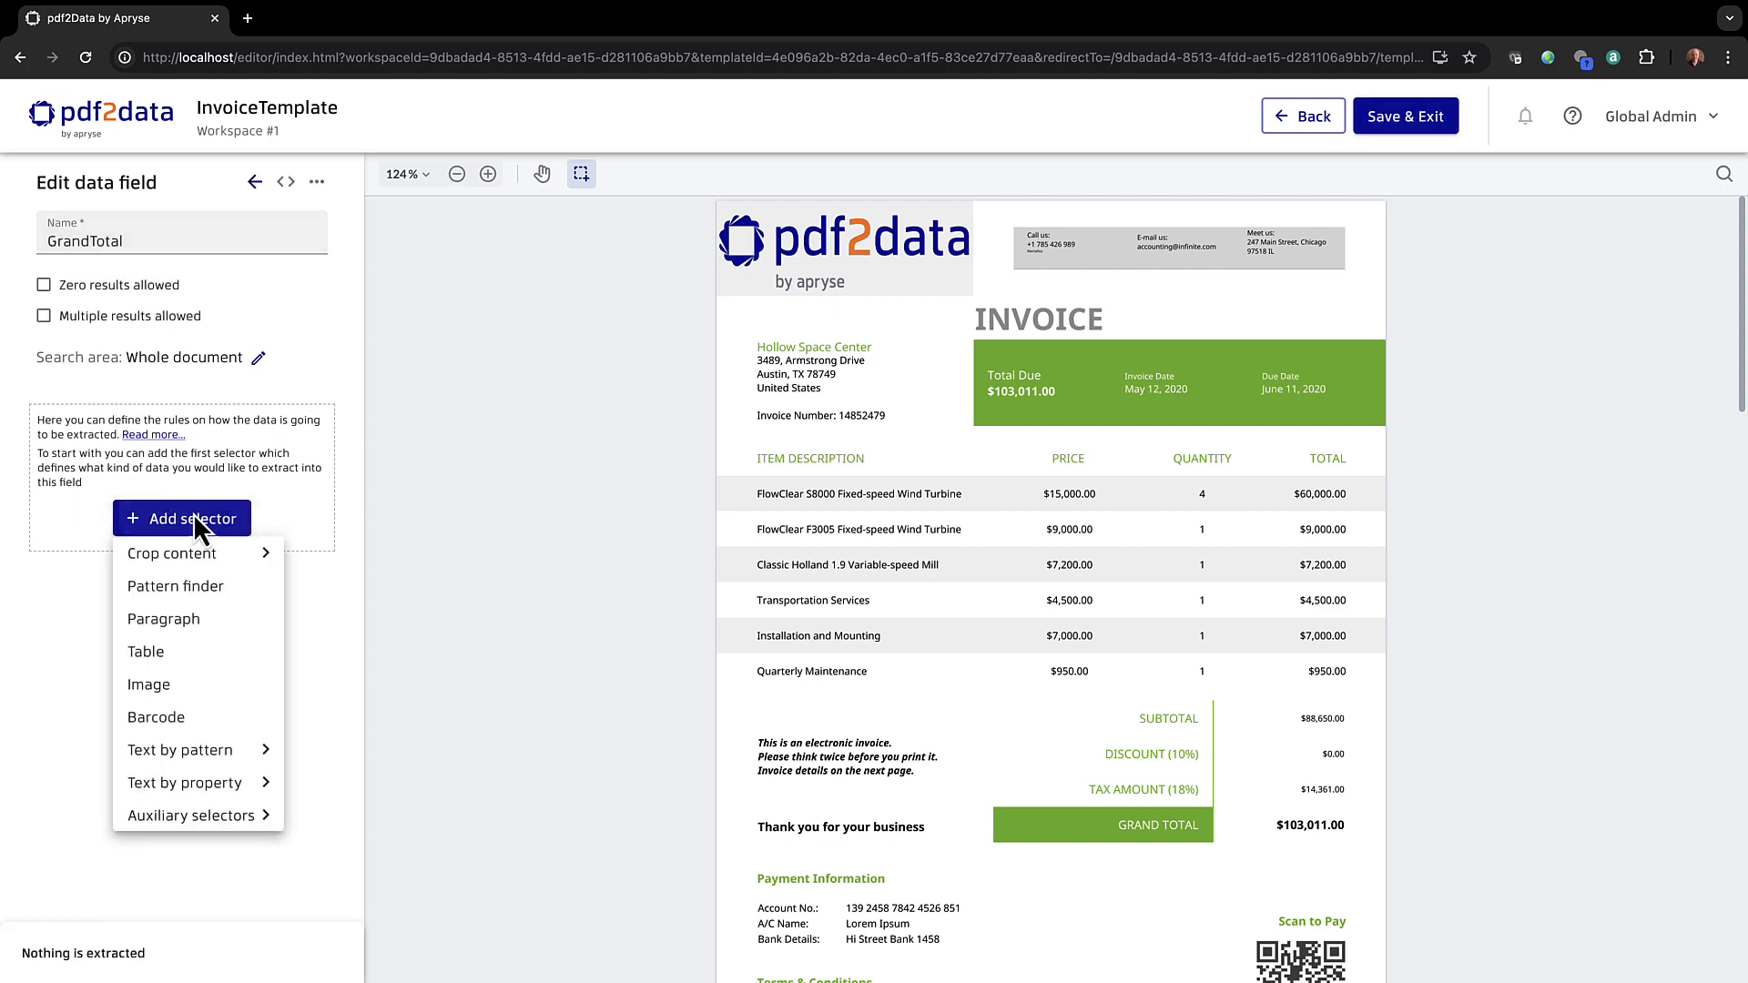
click(200, 590)
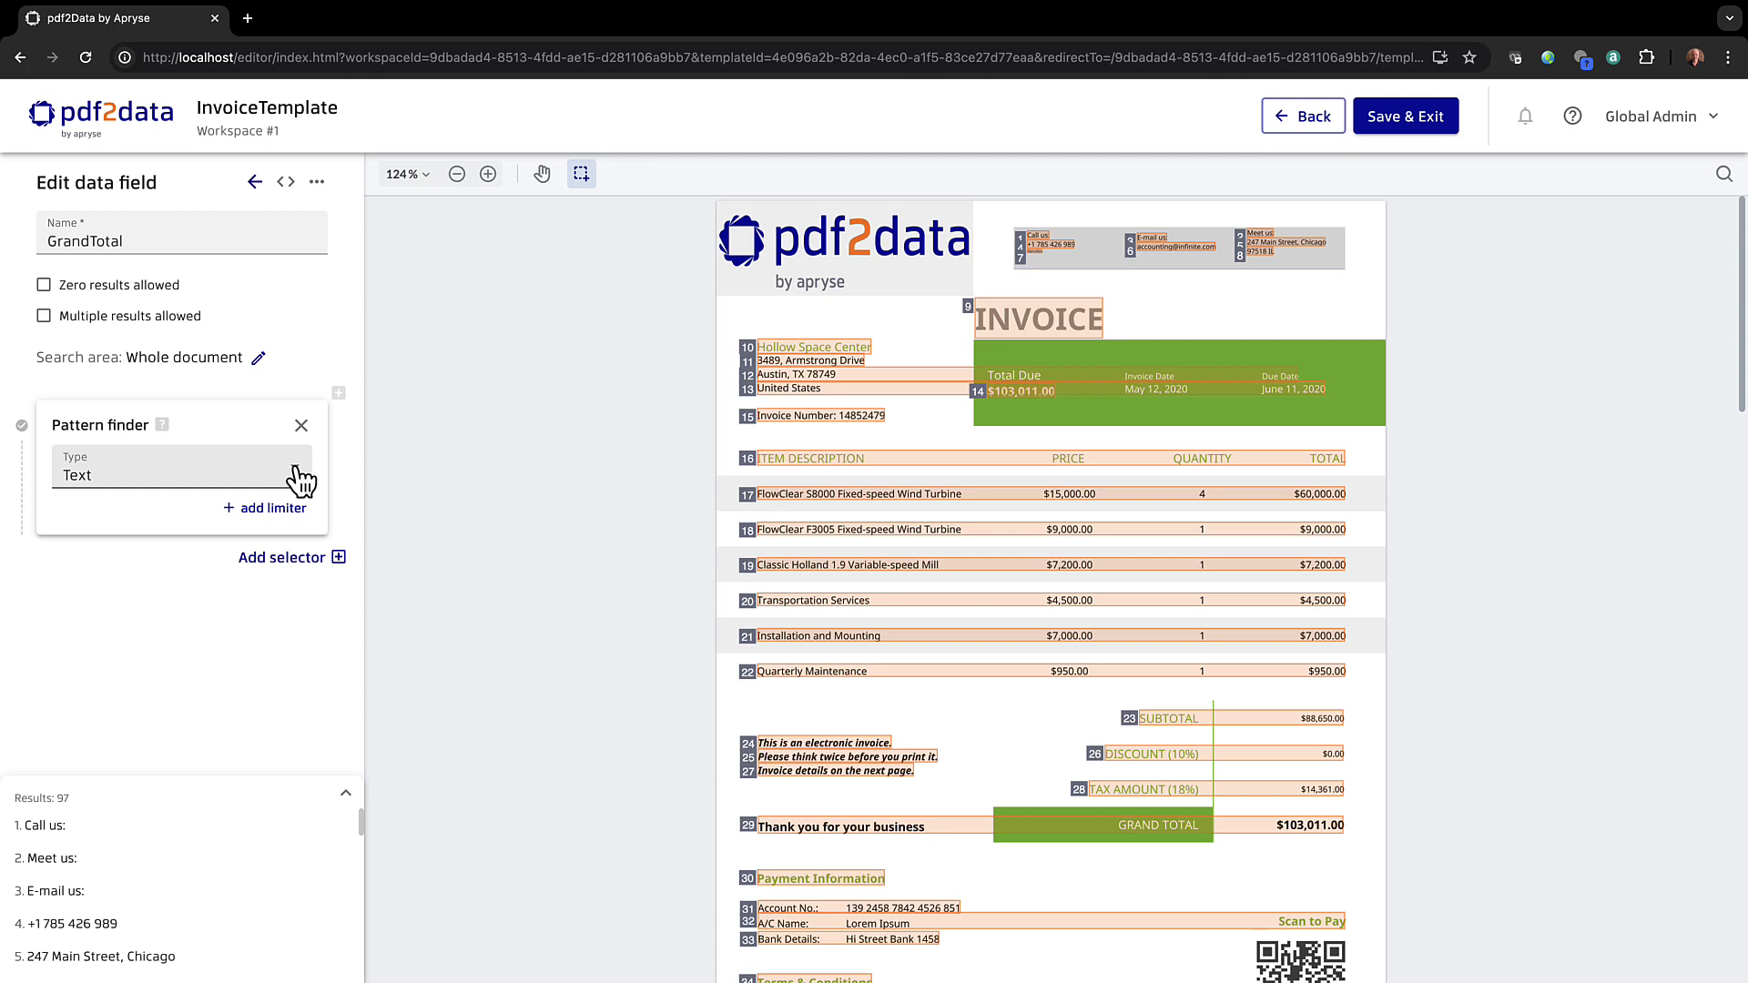
click(296, 468)
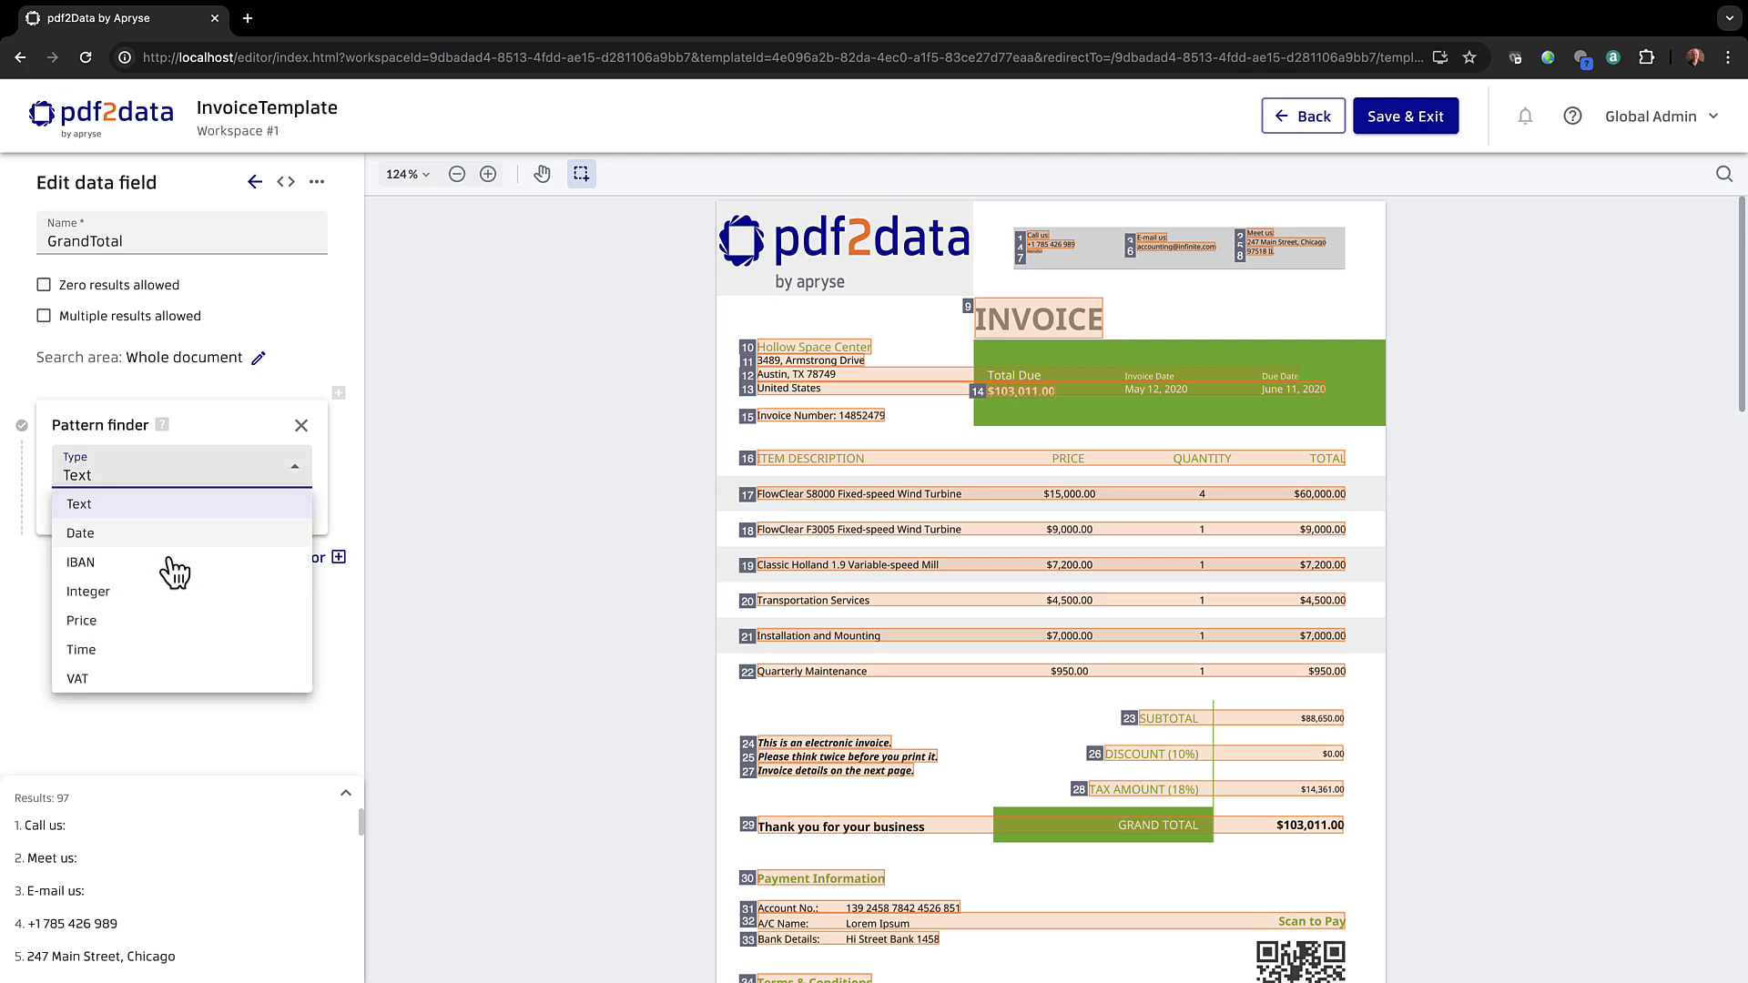
click(97, 621)
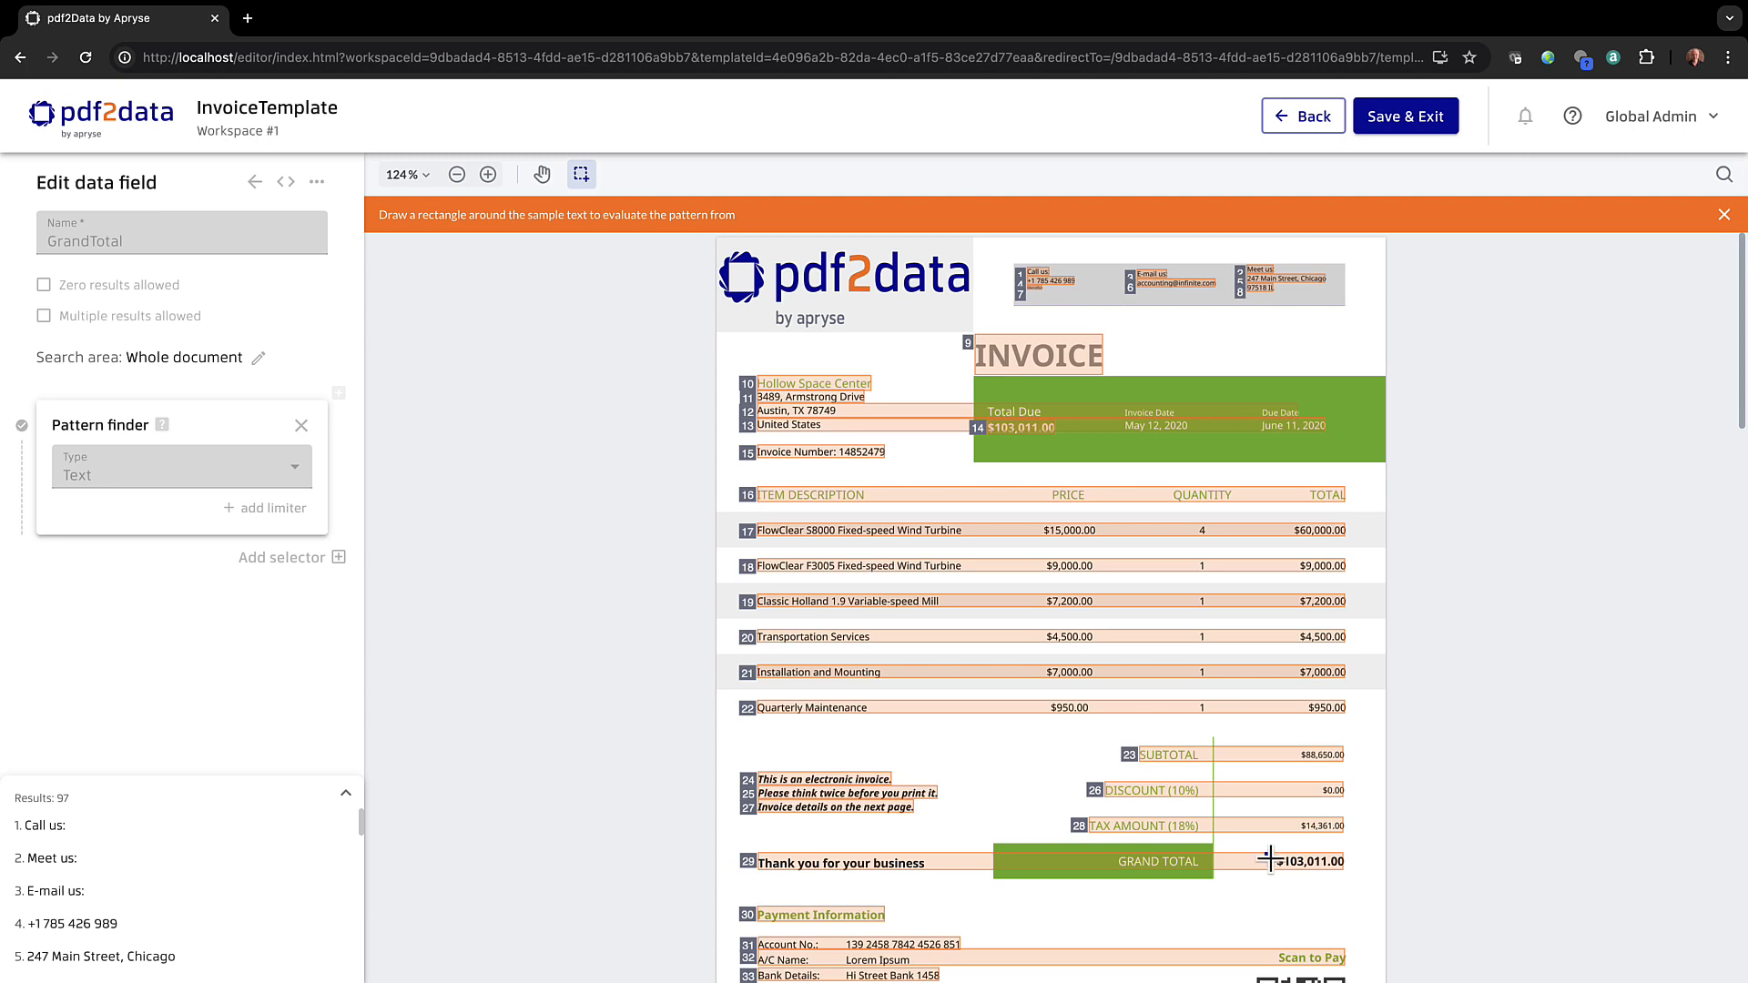
drag(1266, 853, 1348, 879)
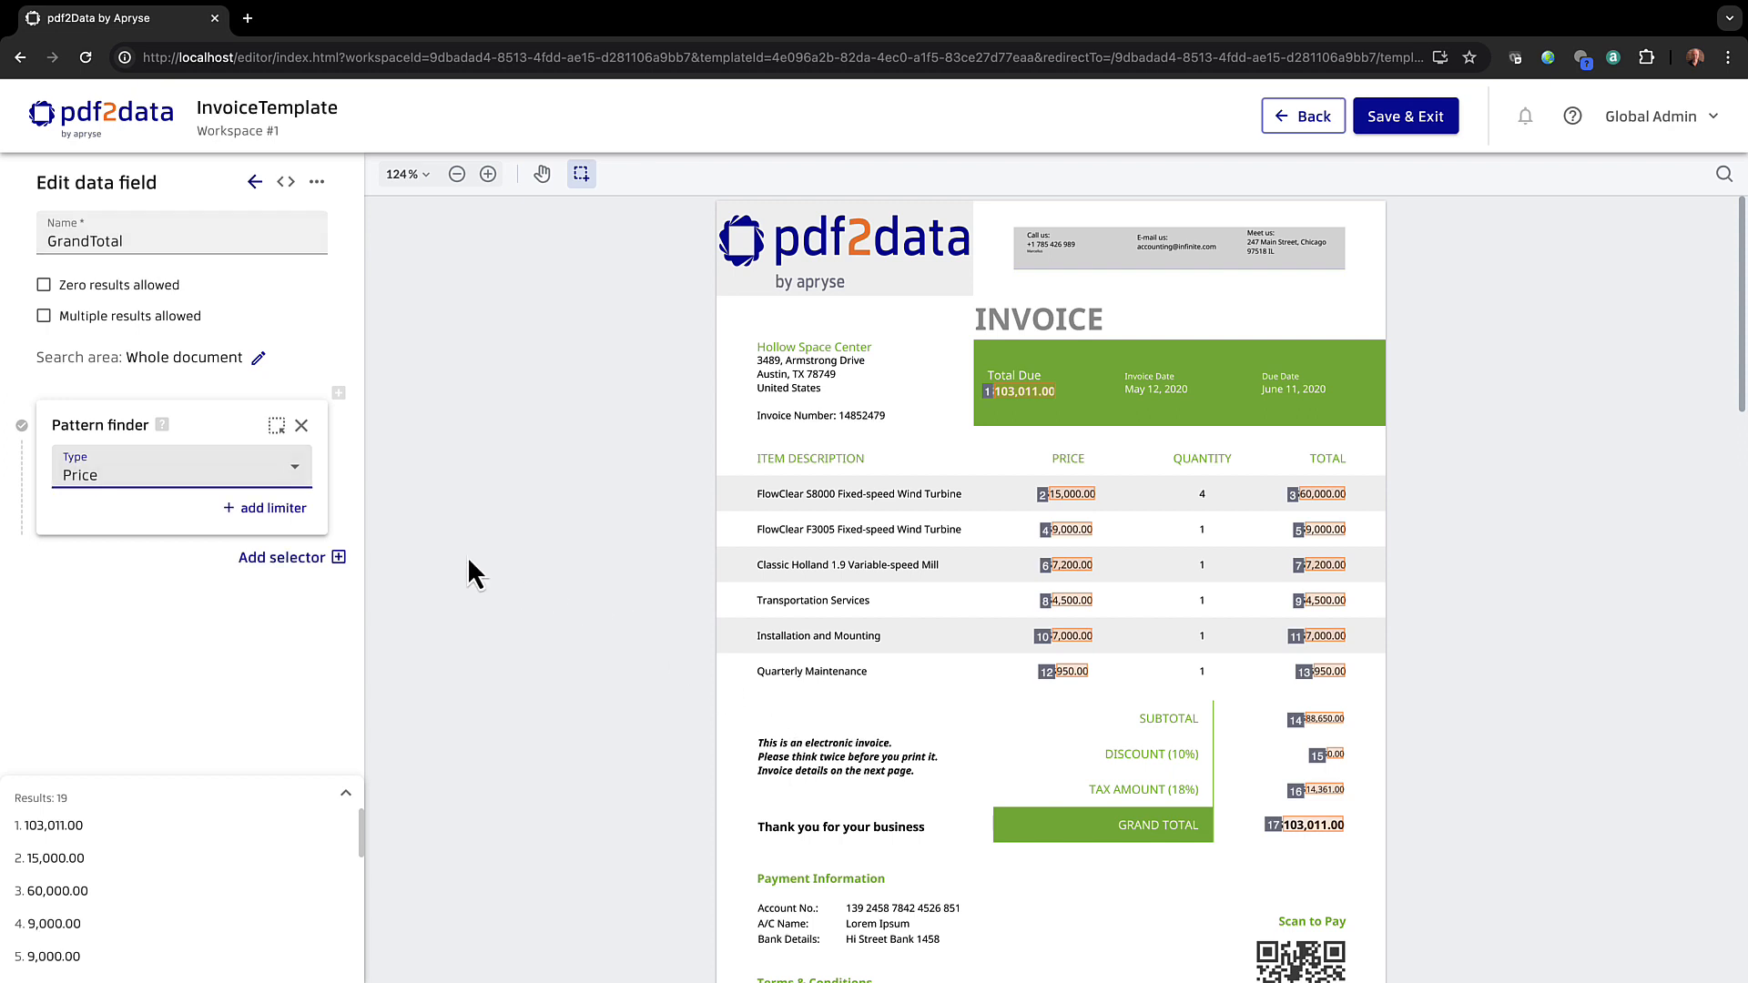
Step: Limit the Pattern finder with the prefix "GRAND TOTAL" and return to the list of data fields
click(282, 509)
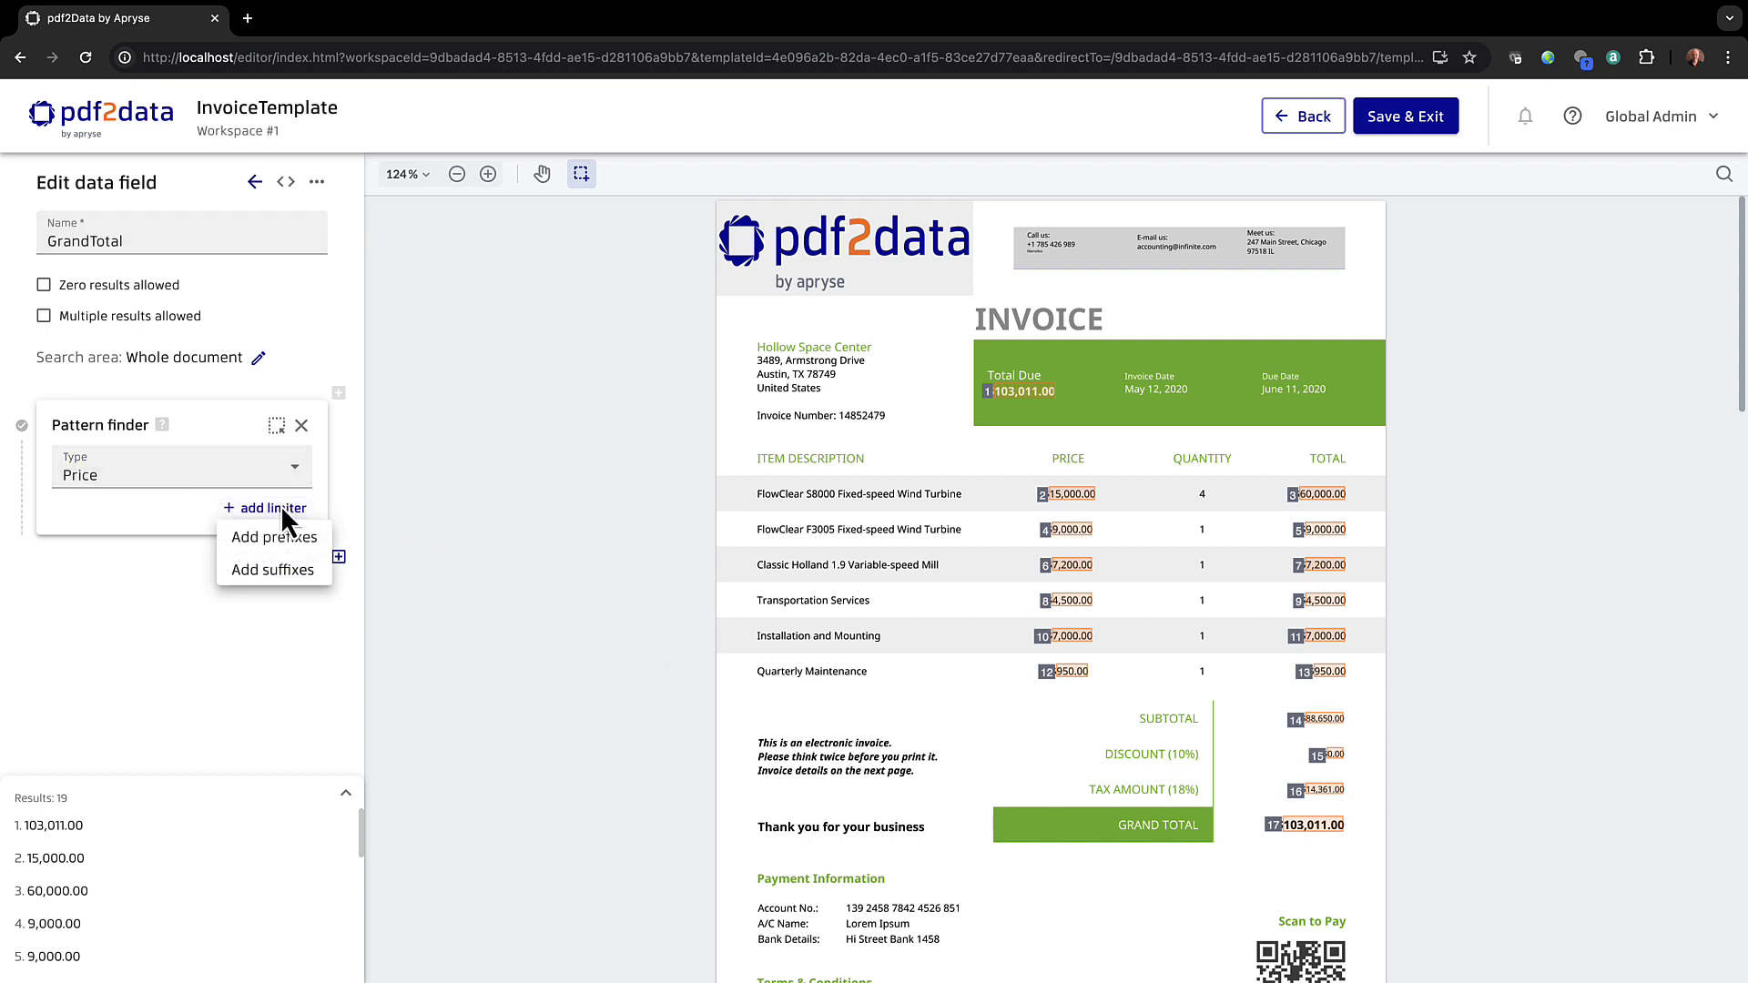
click(287, 538)
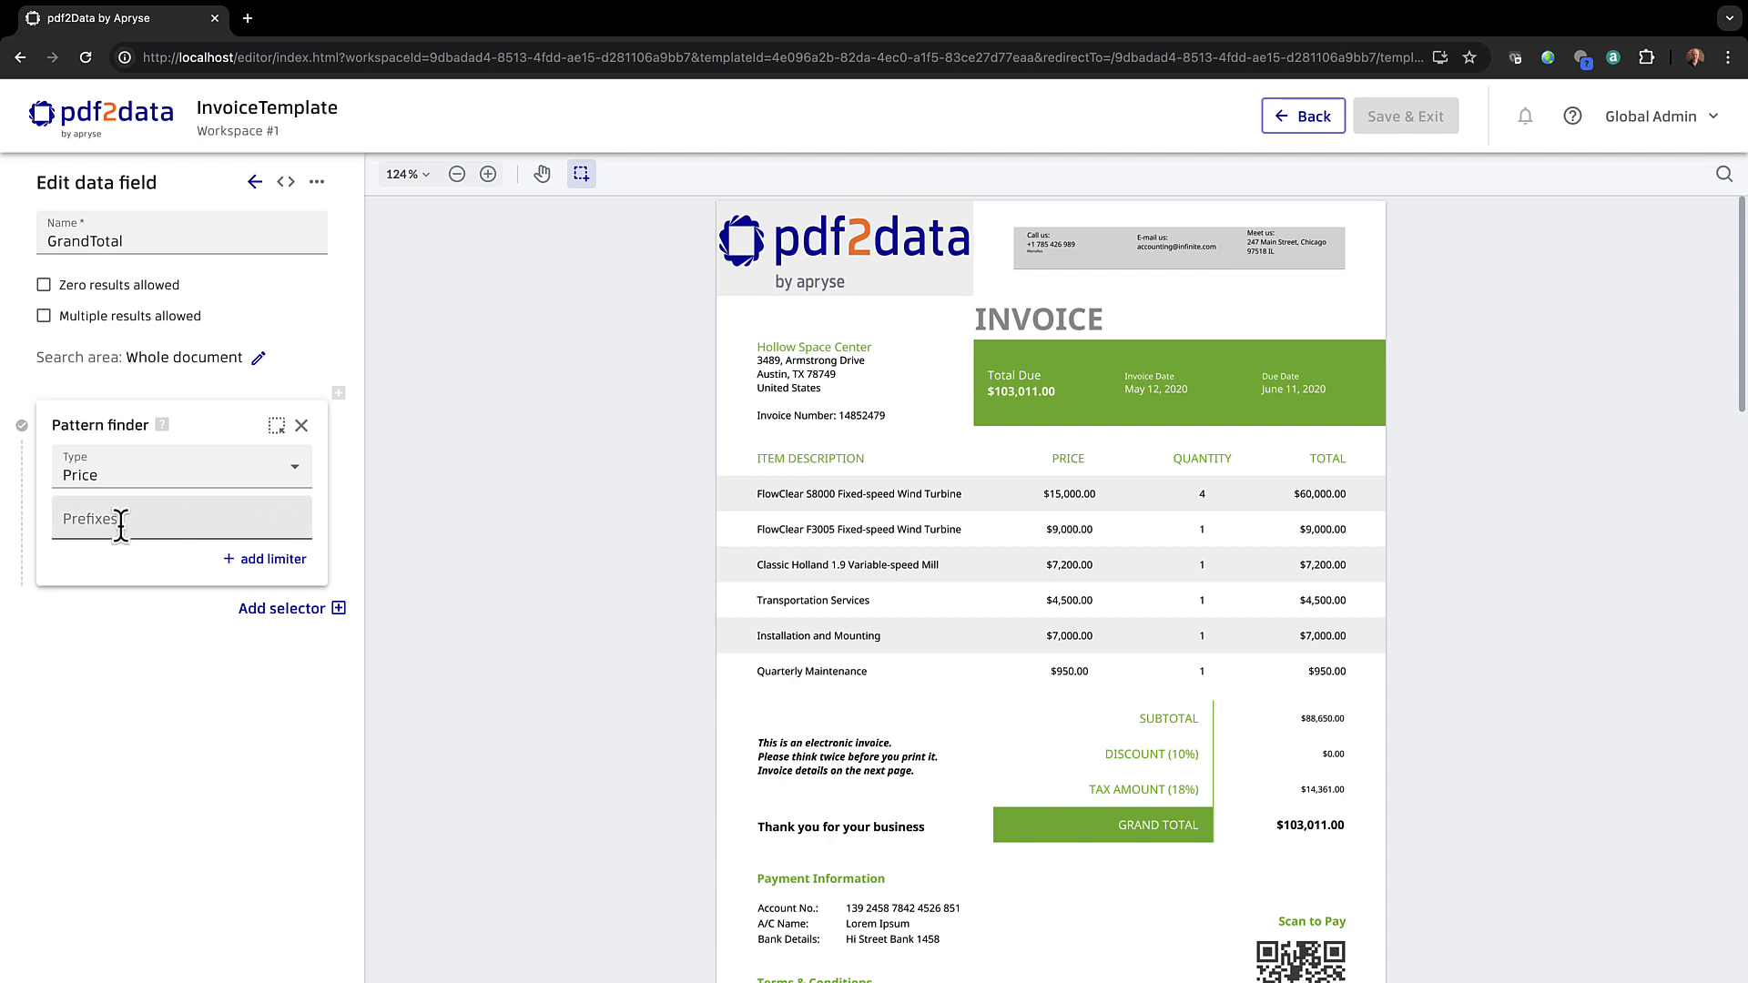
click(92, 521)
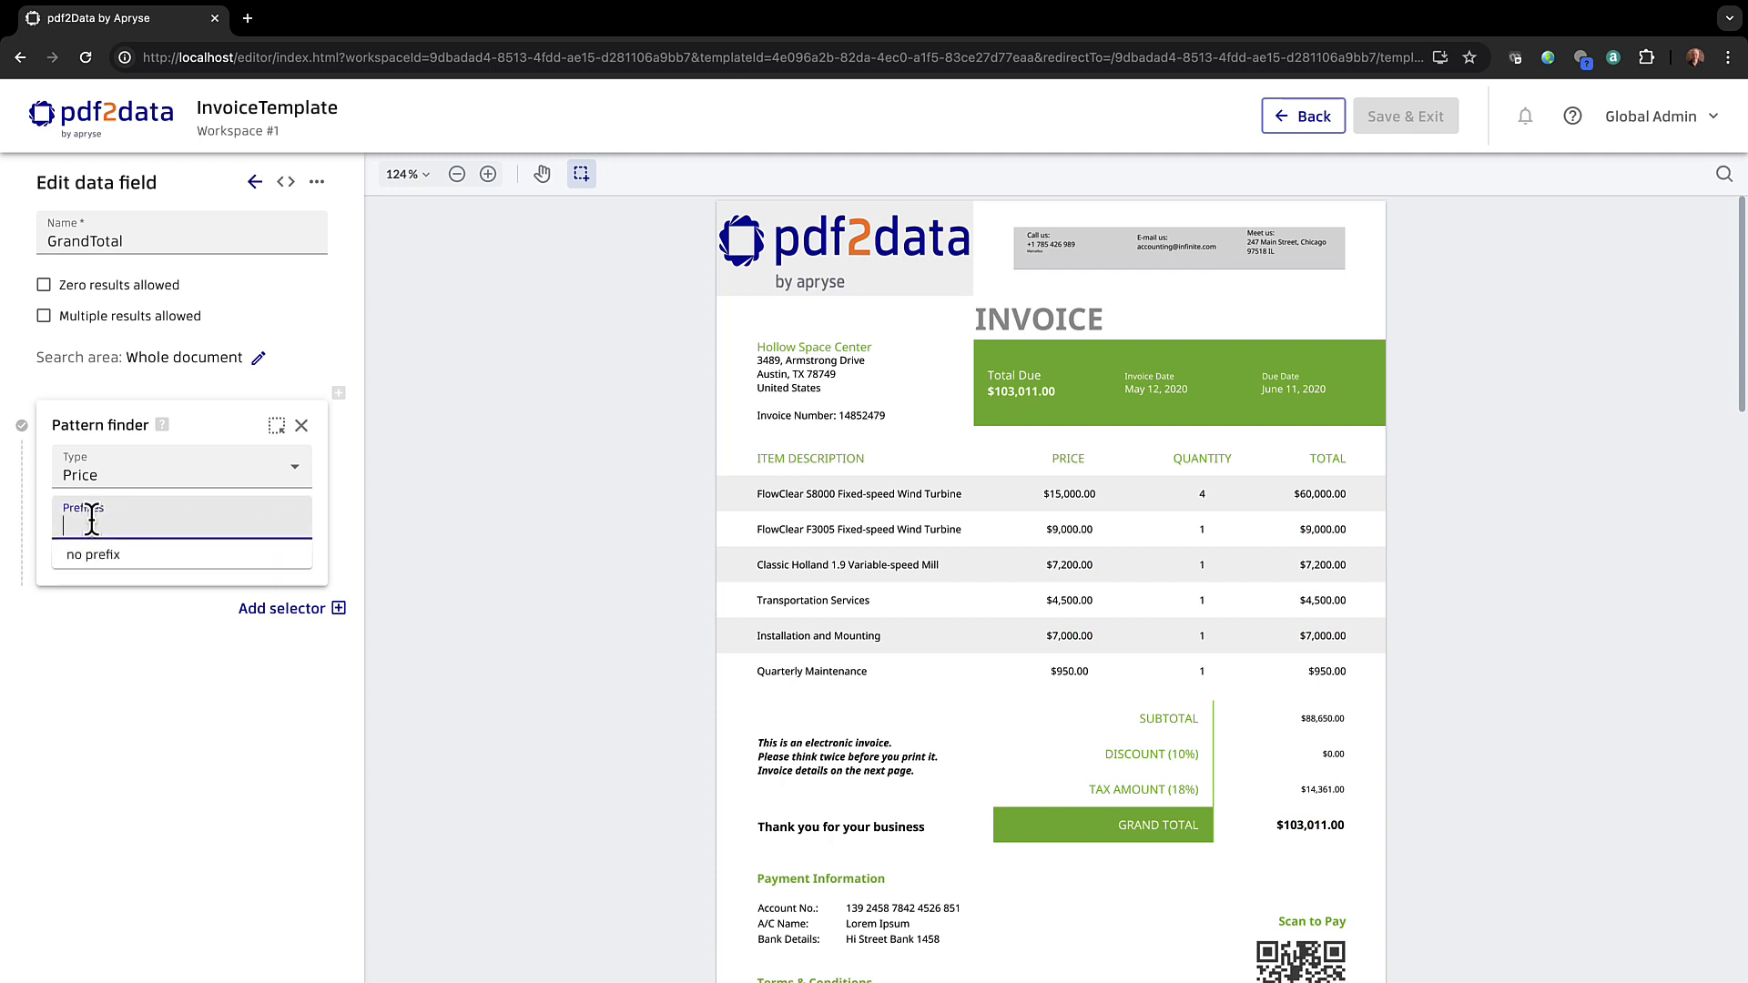
text(GRAND TOTAL)
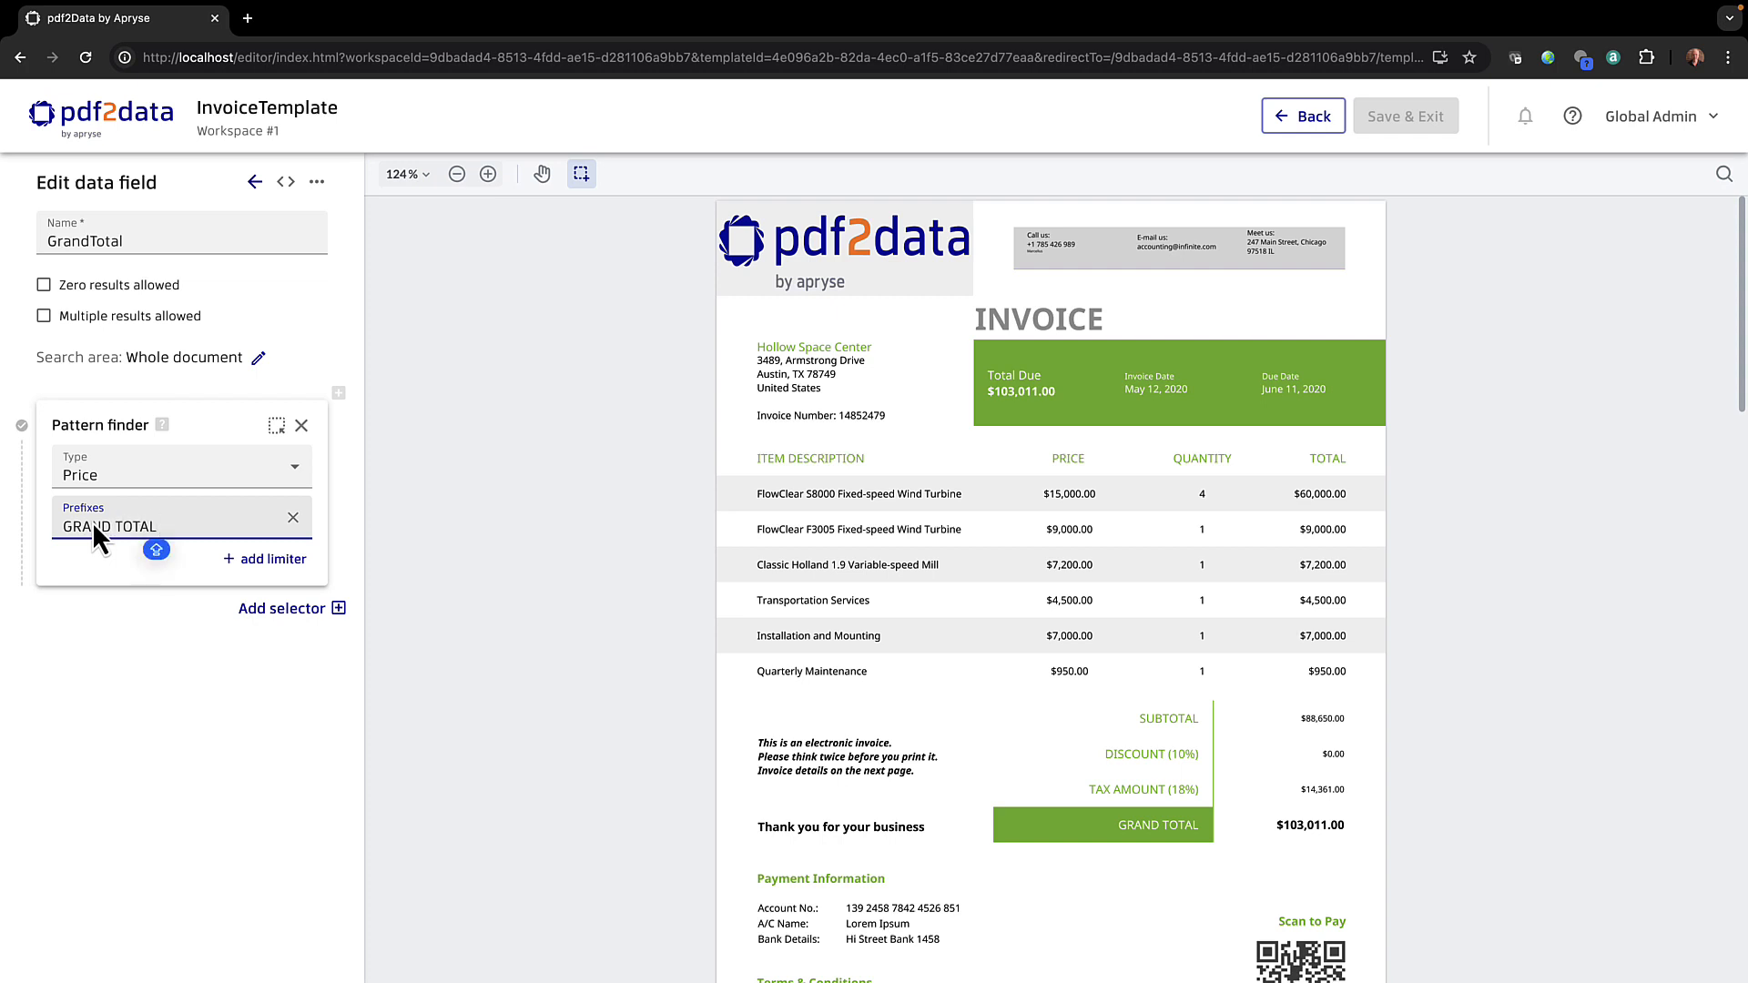
key(Return)
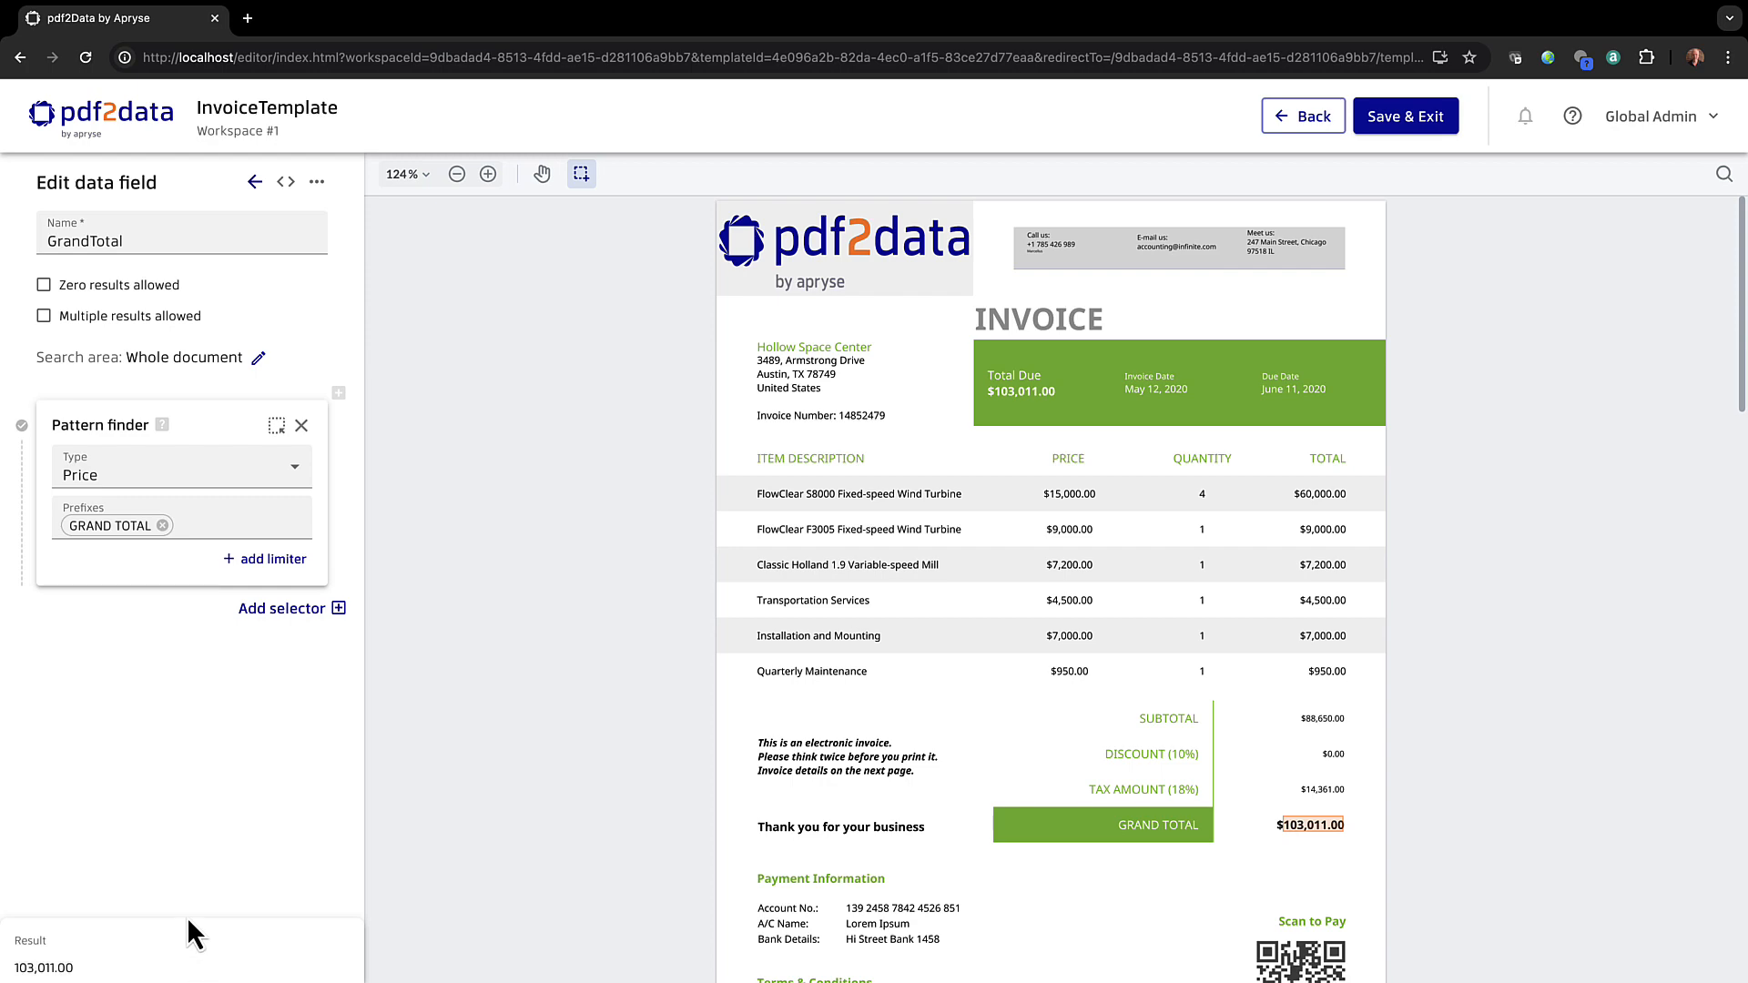
click(256, 183)
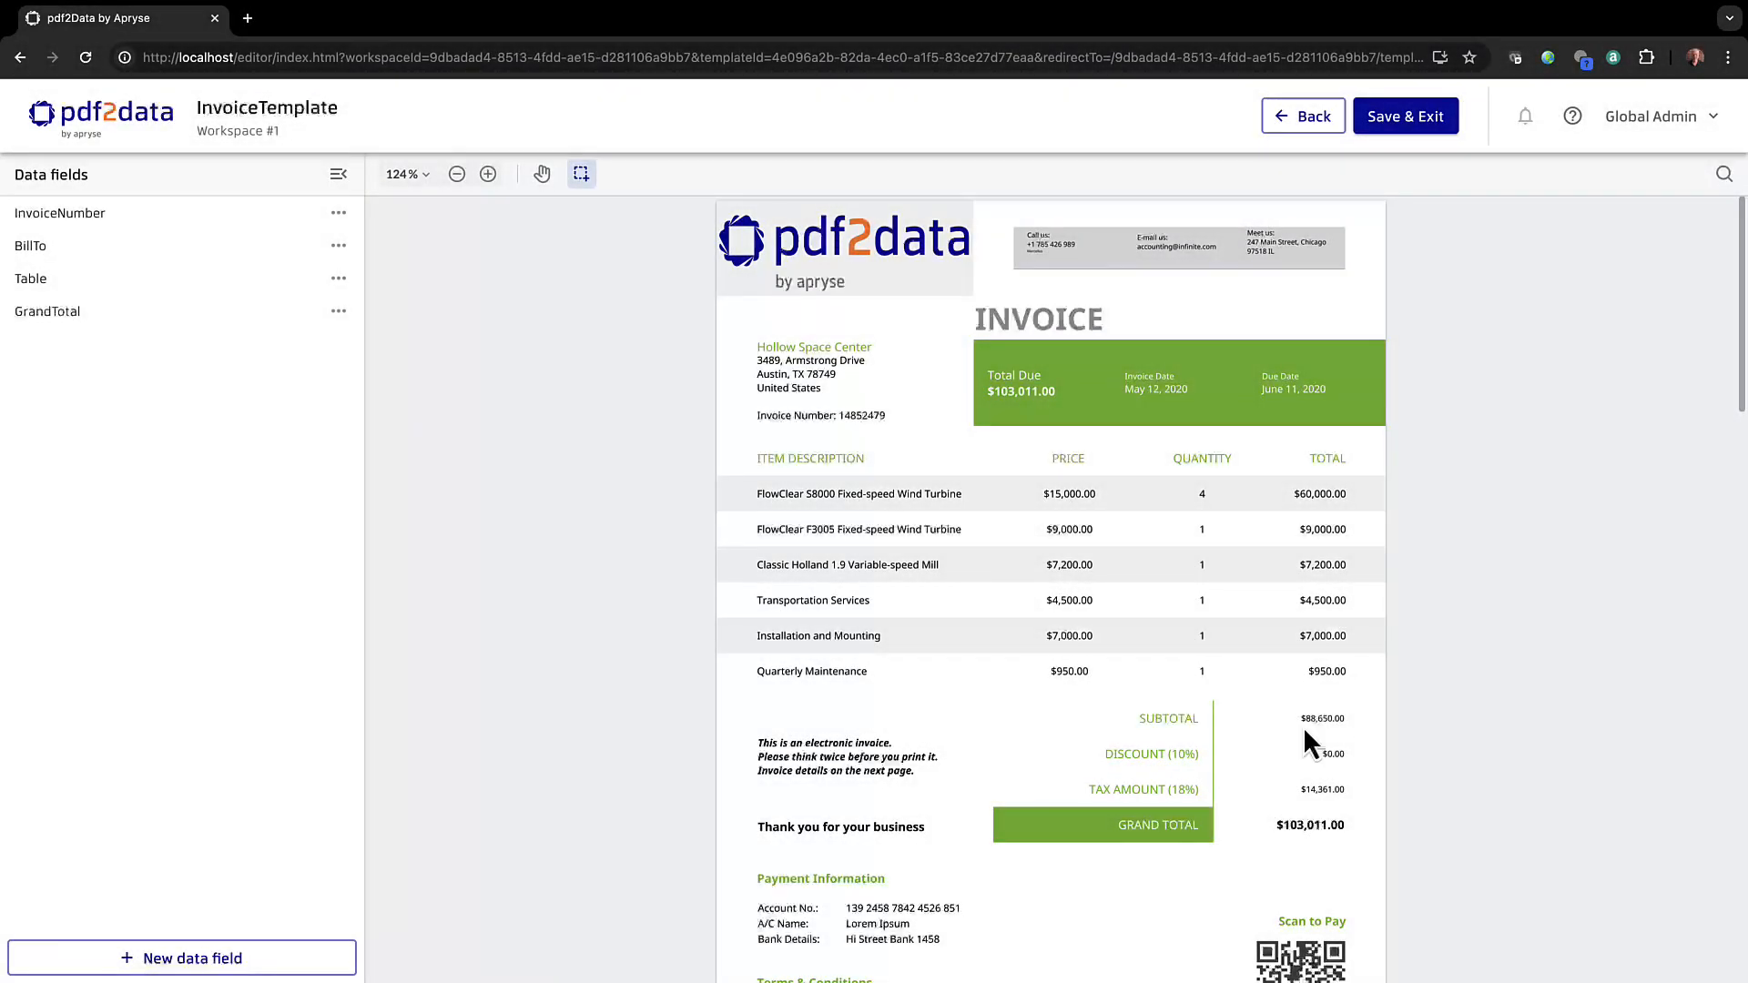
Step: Add a data field for the invoice's Scan to Pay code and name it QR
scroll(612, 736, down, 3)
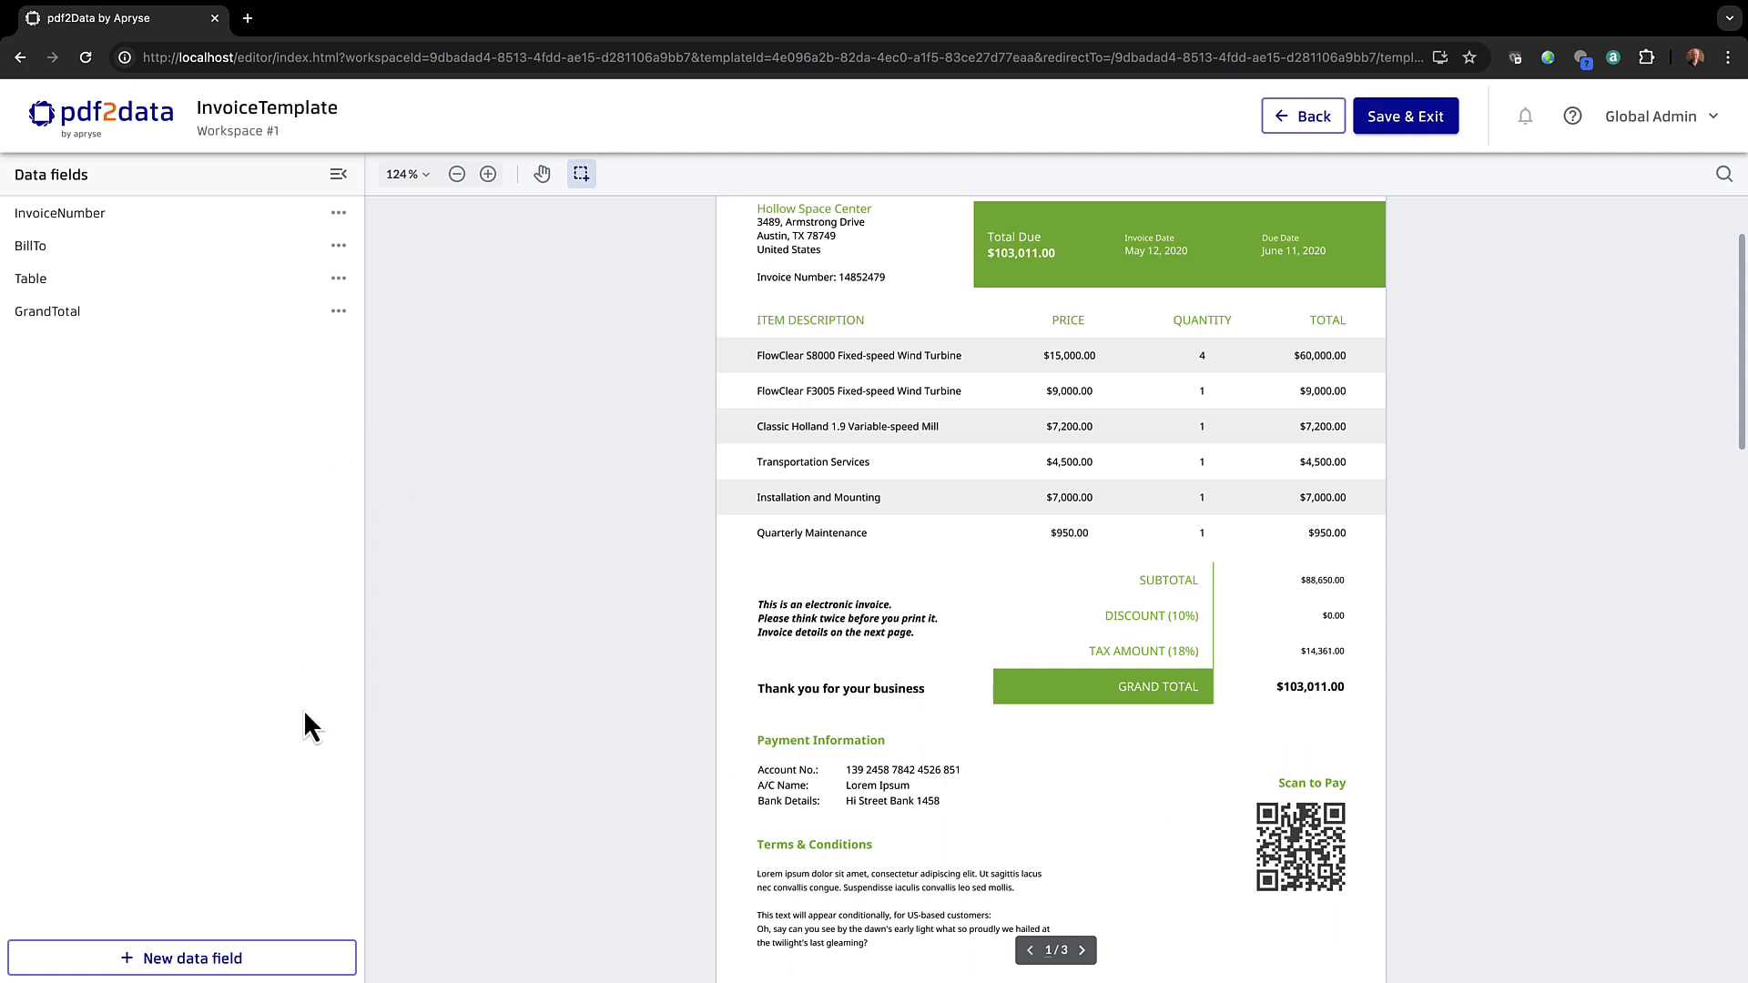
click(196, 961)
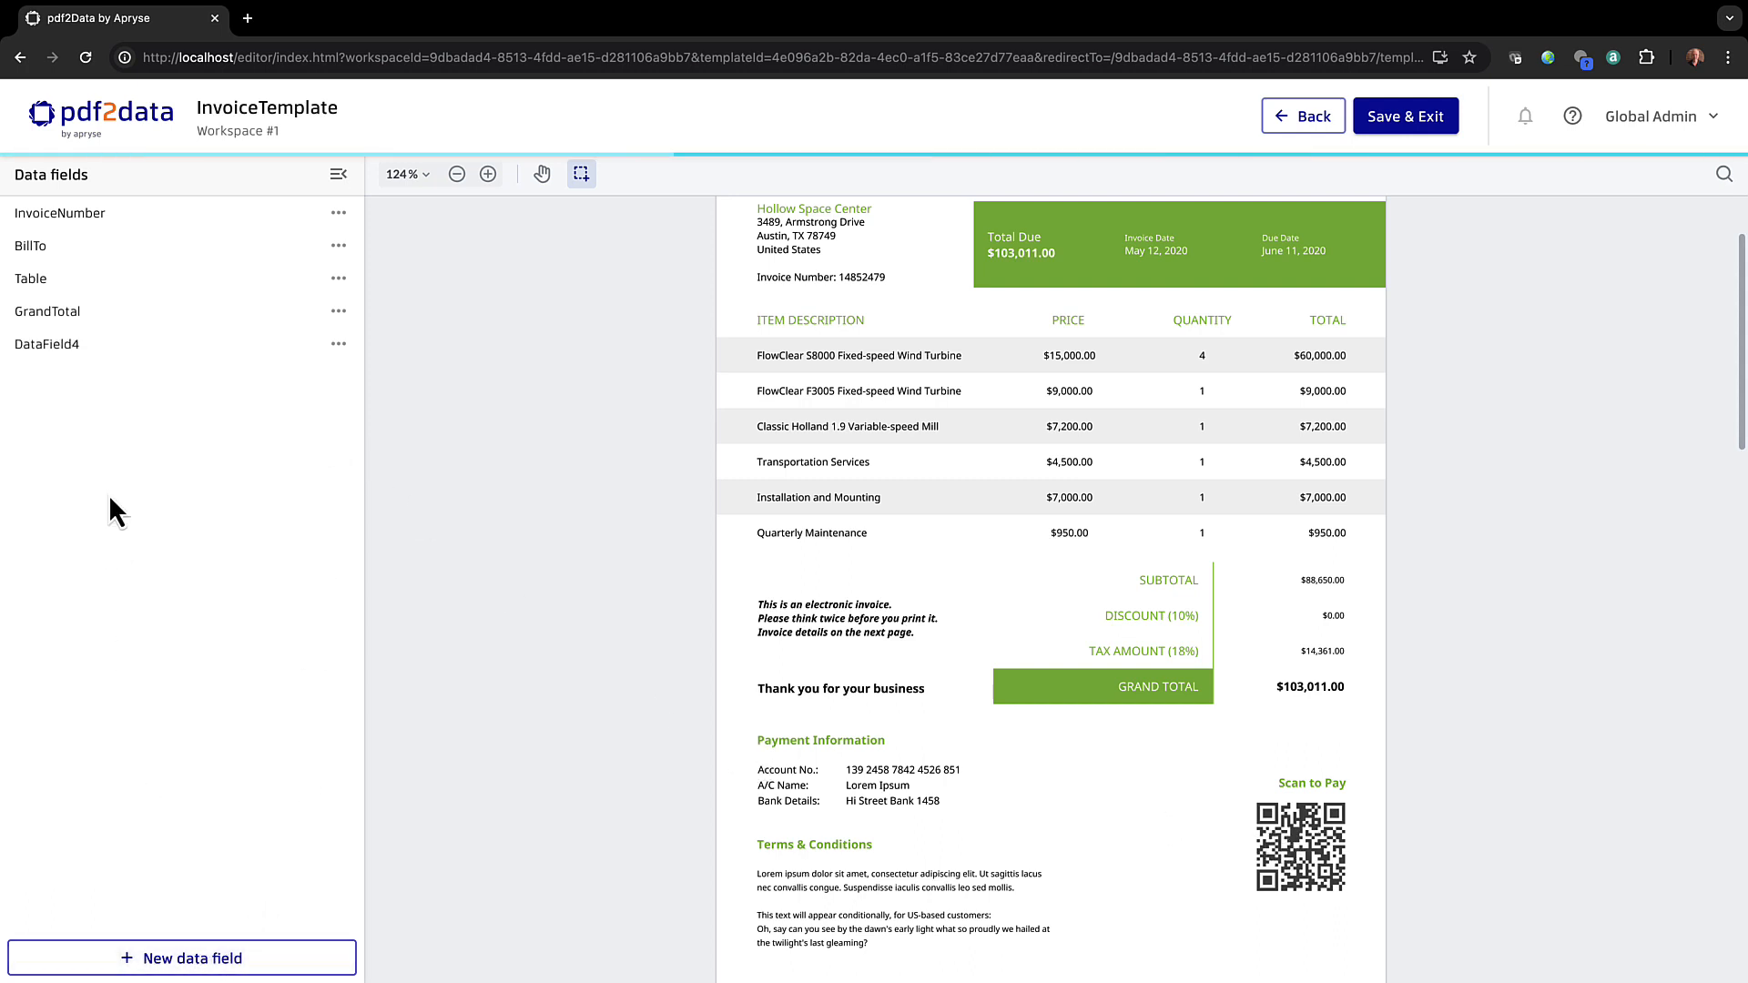
click(88, 233)
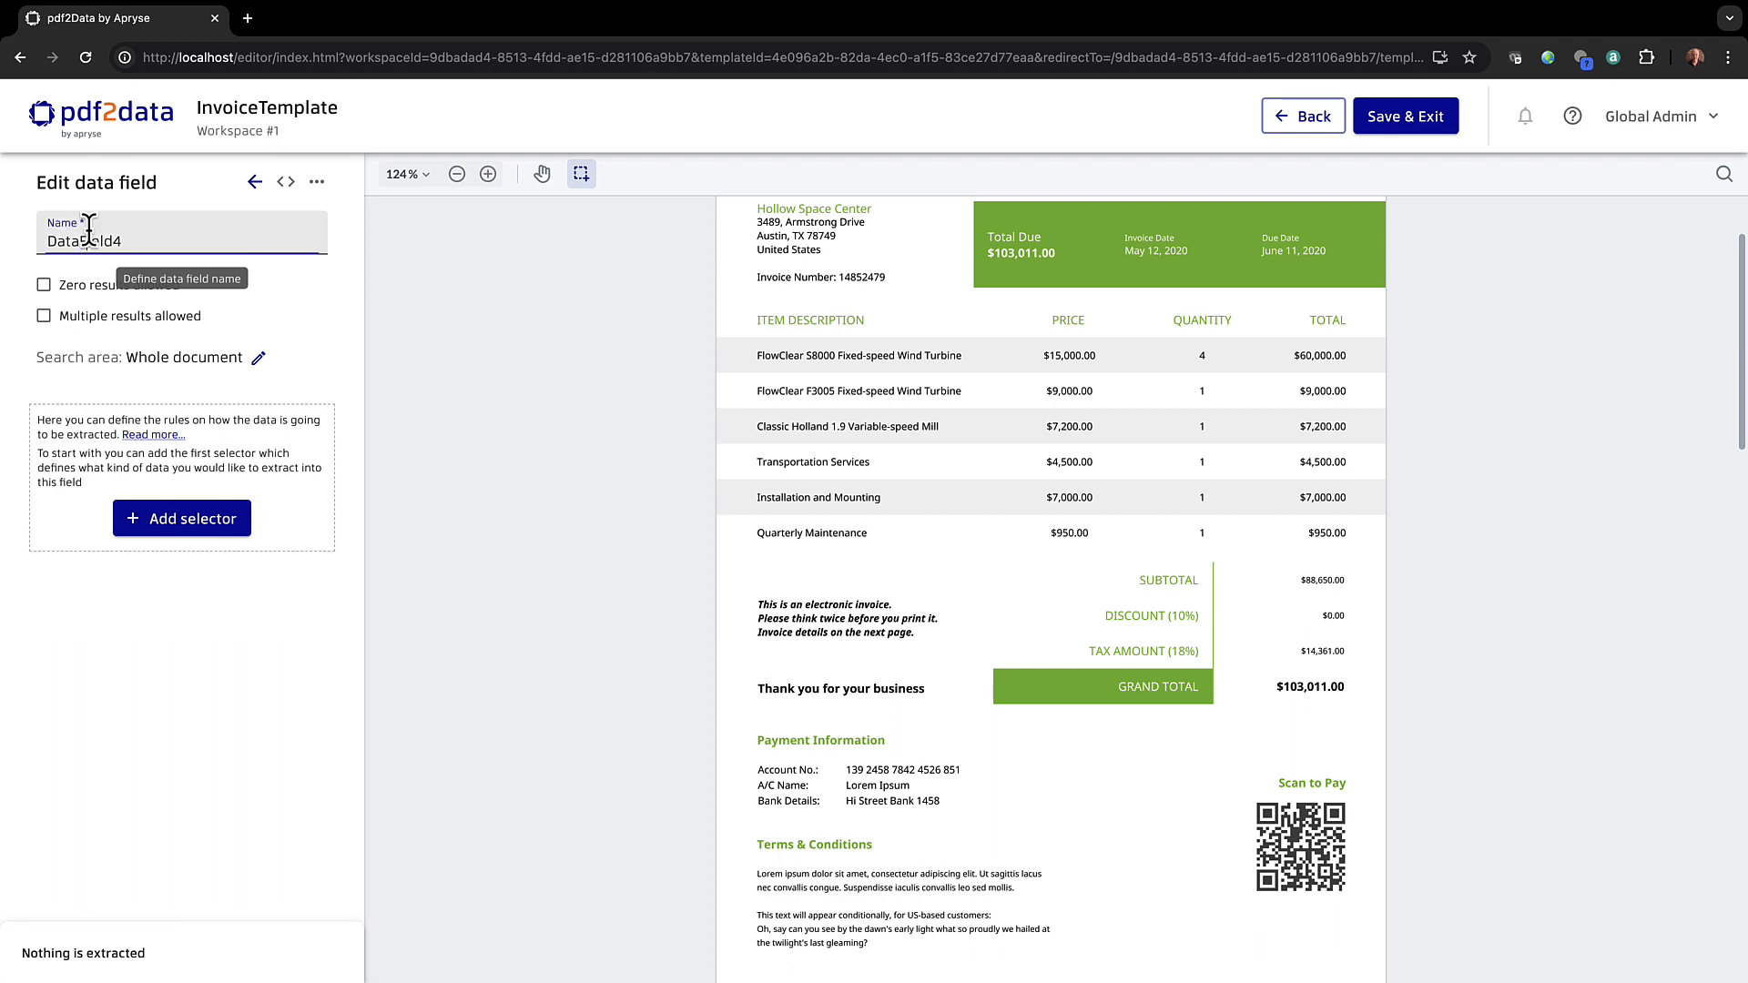
double_click(88, 233)
text(QR)
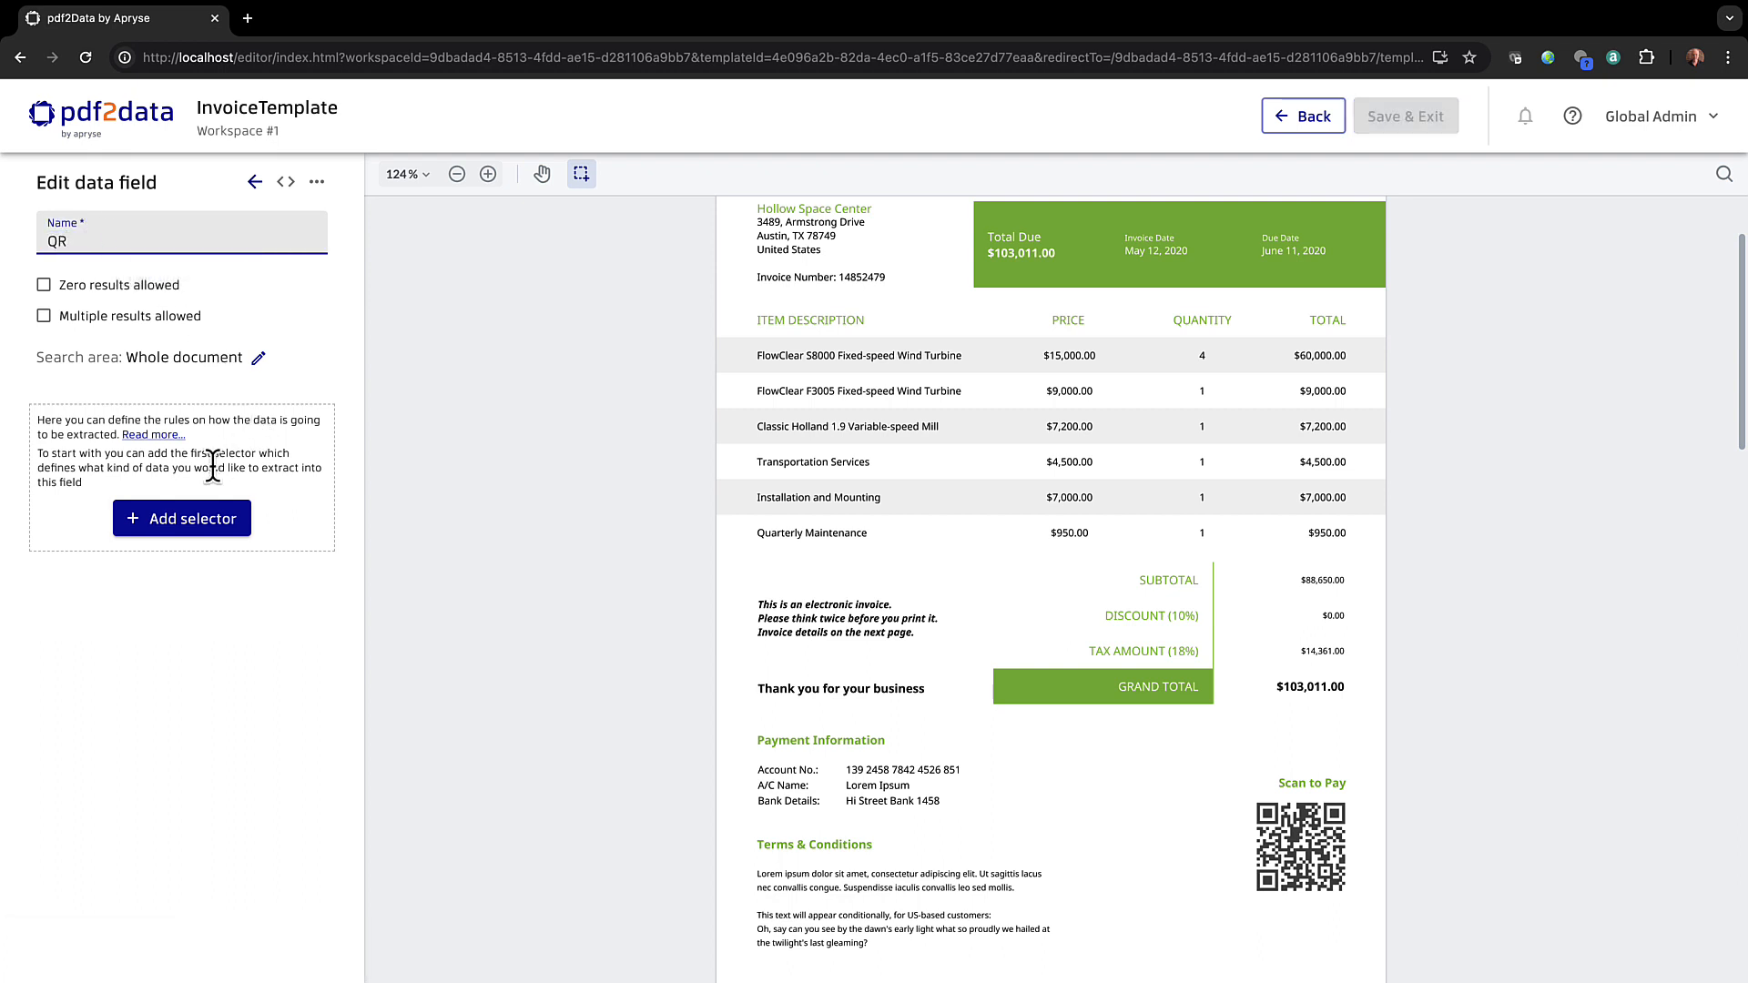
Step: Add a Barcode selector to the QR field, framing the Scan to Pay code with an area about 121 by 103, and return to the data fields
click(190, 517)
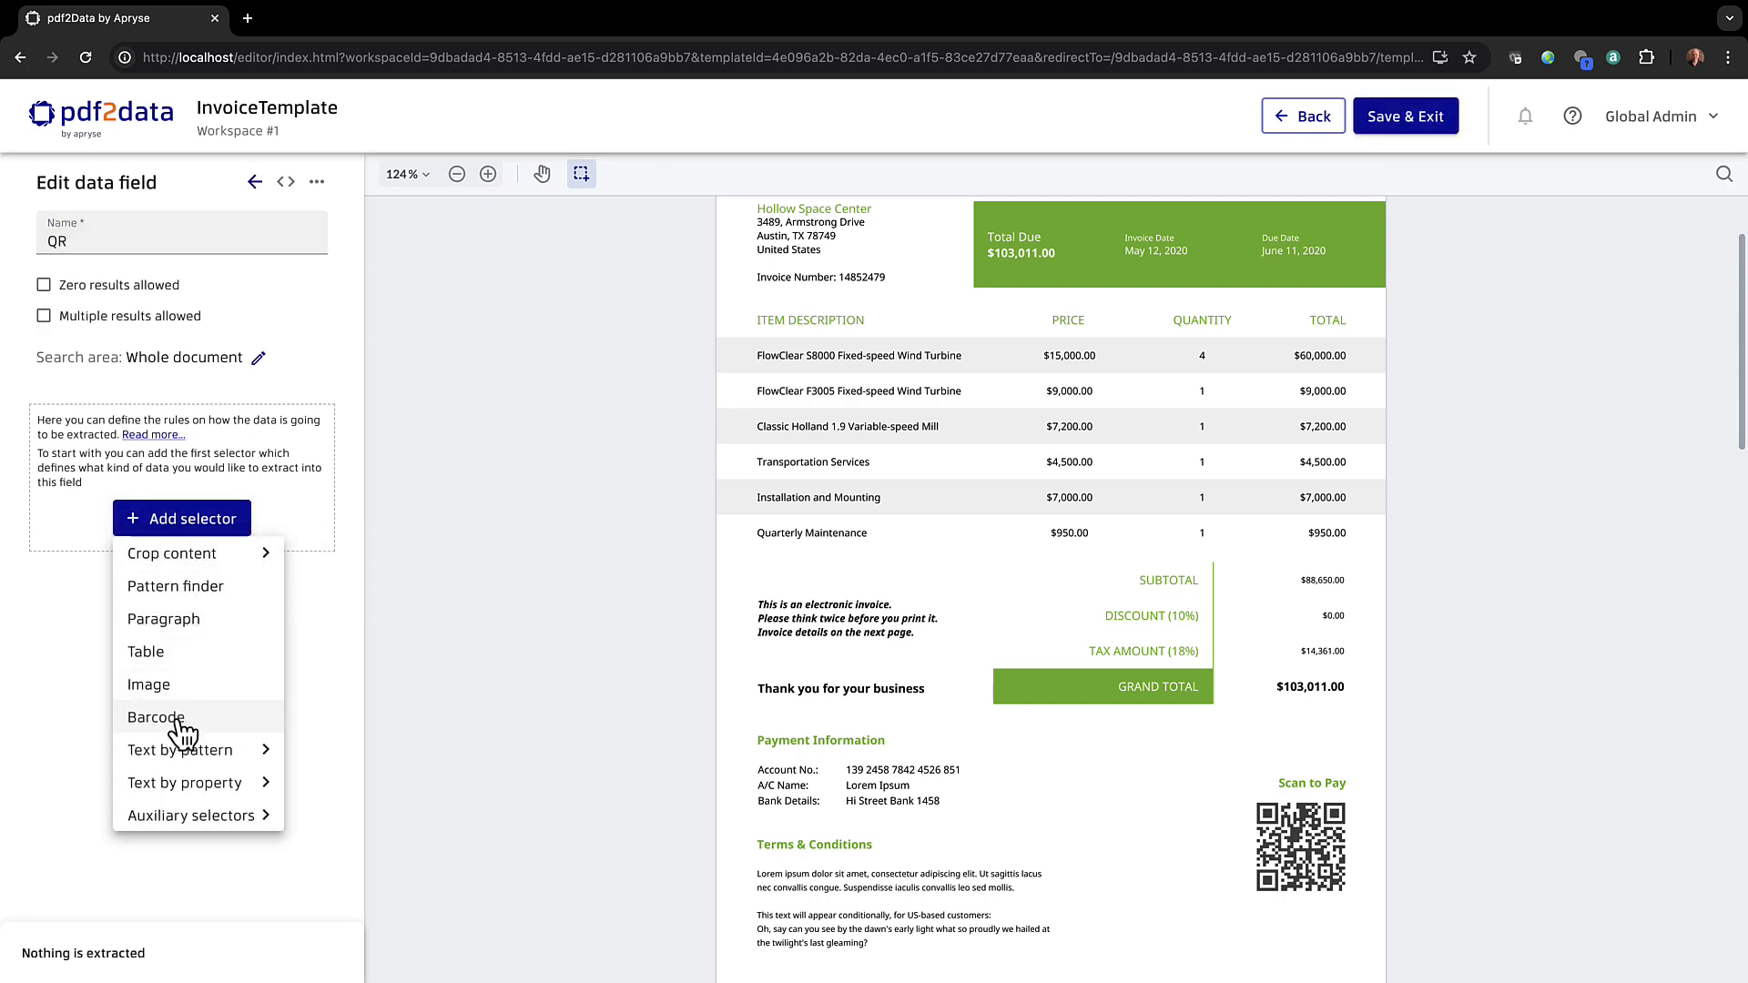
click(155, 717)
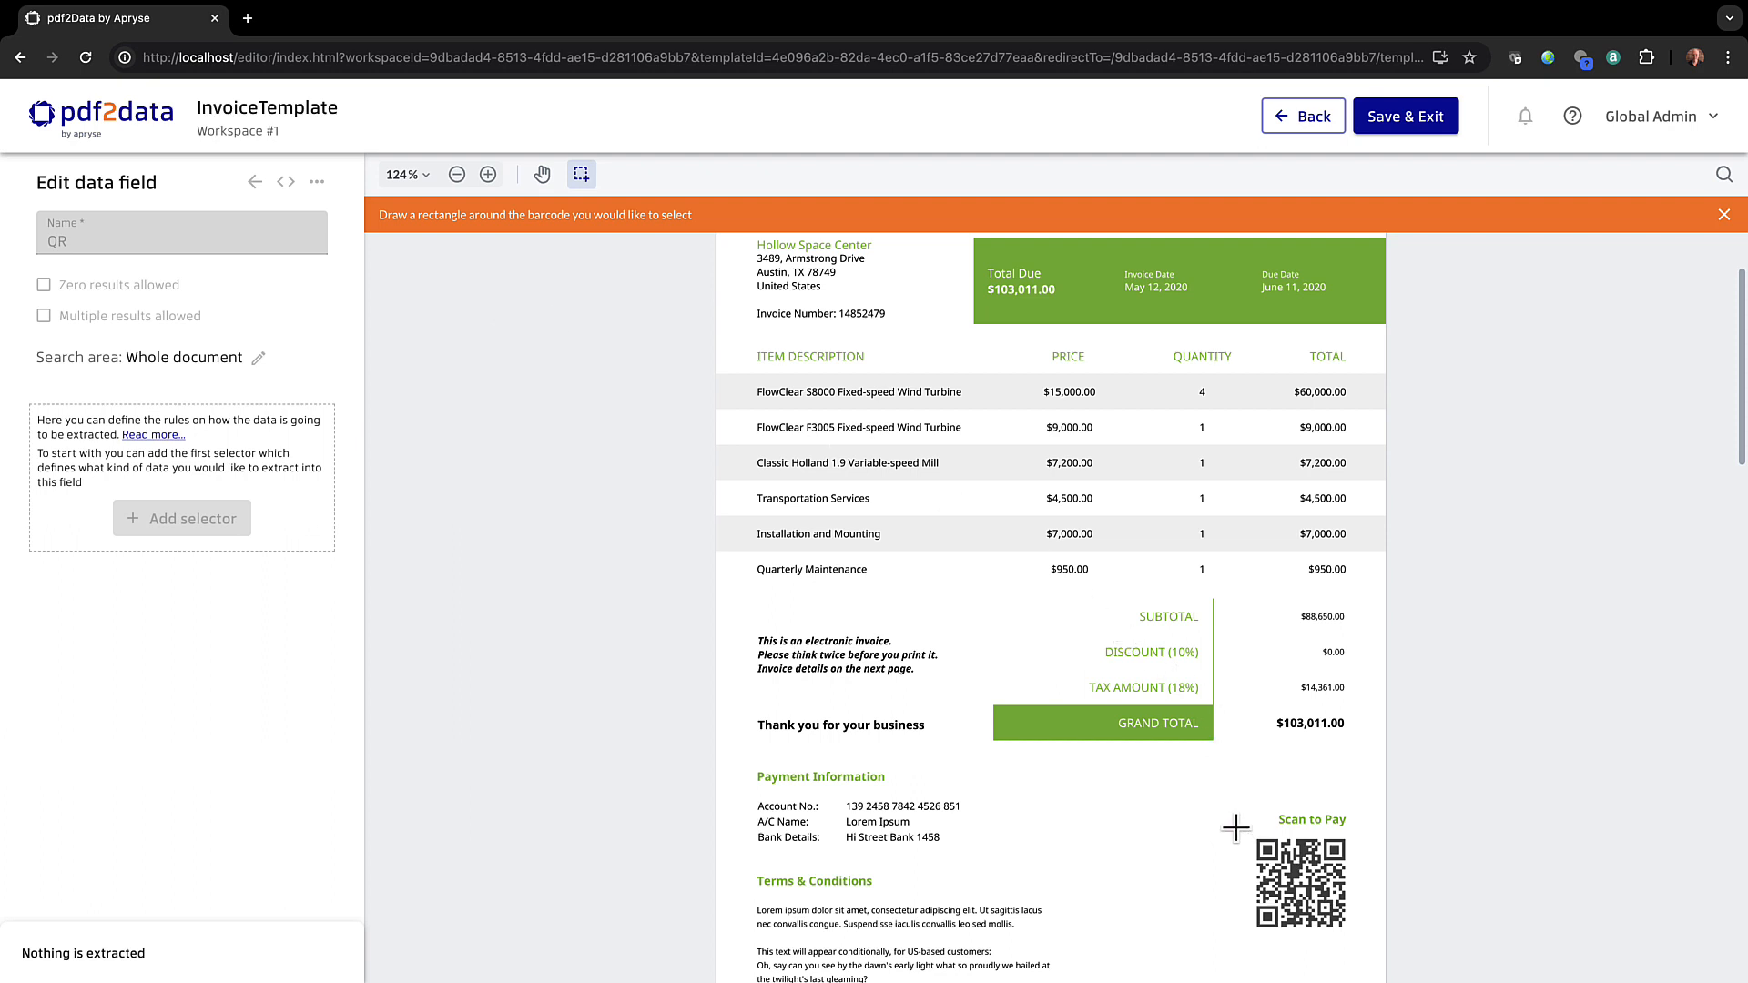
drag(1235, 826, 1372, 940)
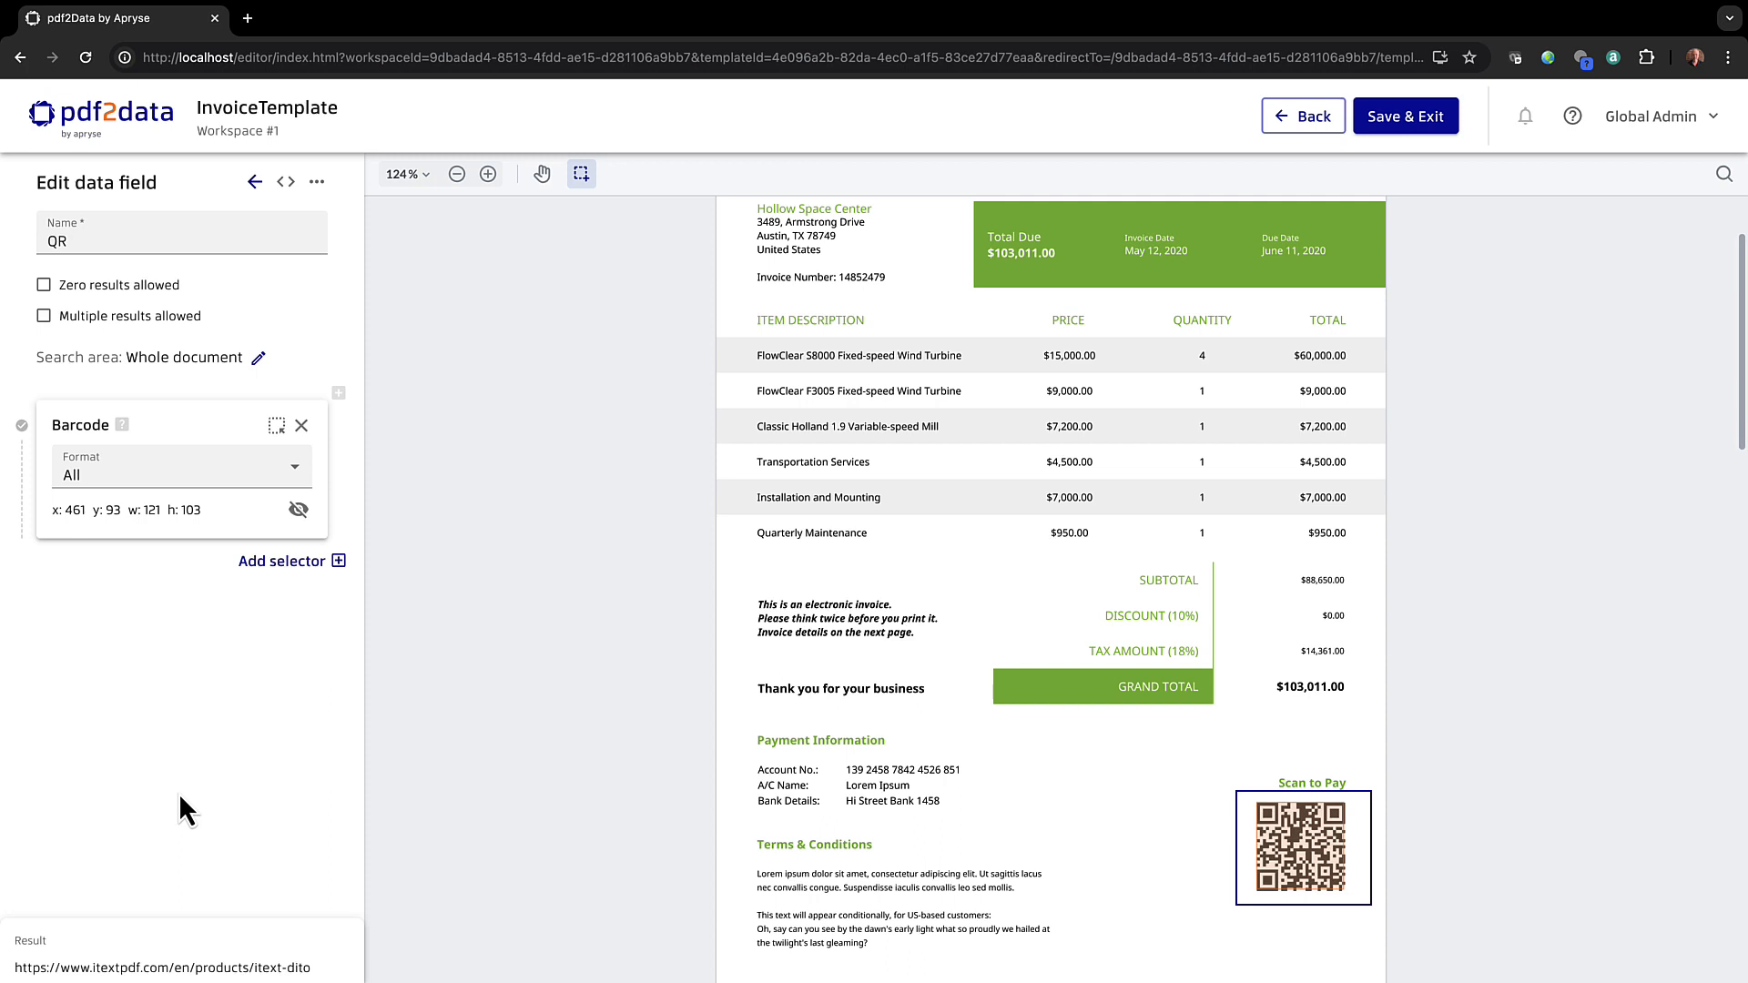
click(256, 183)
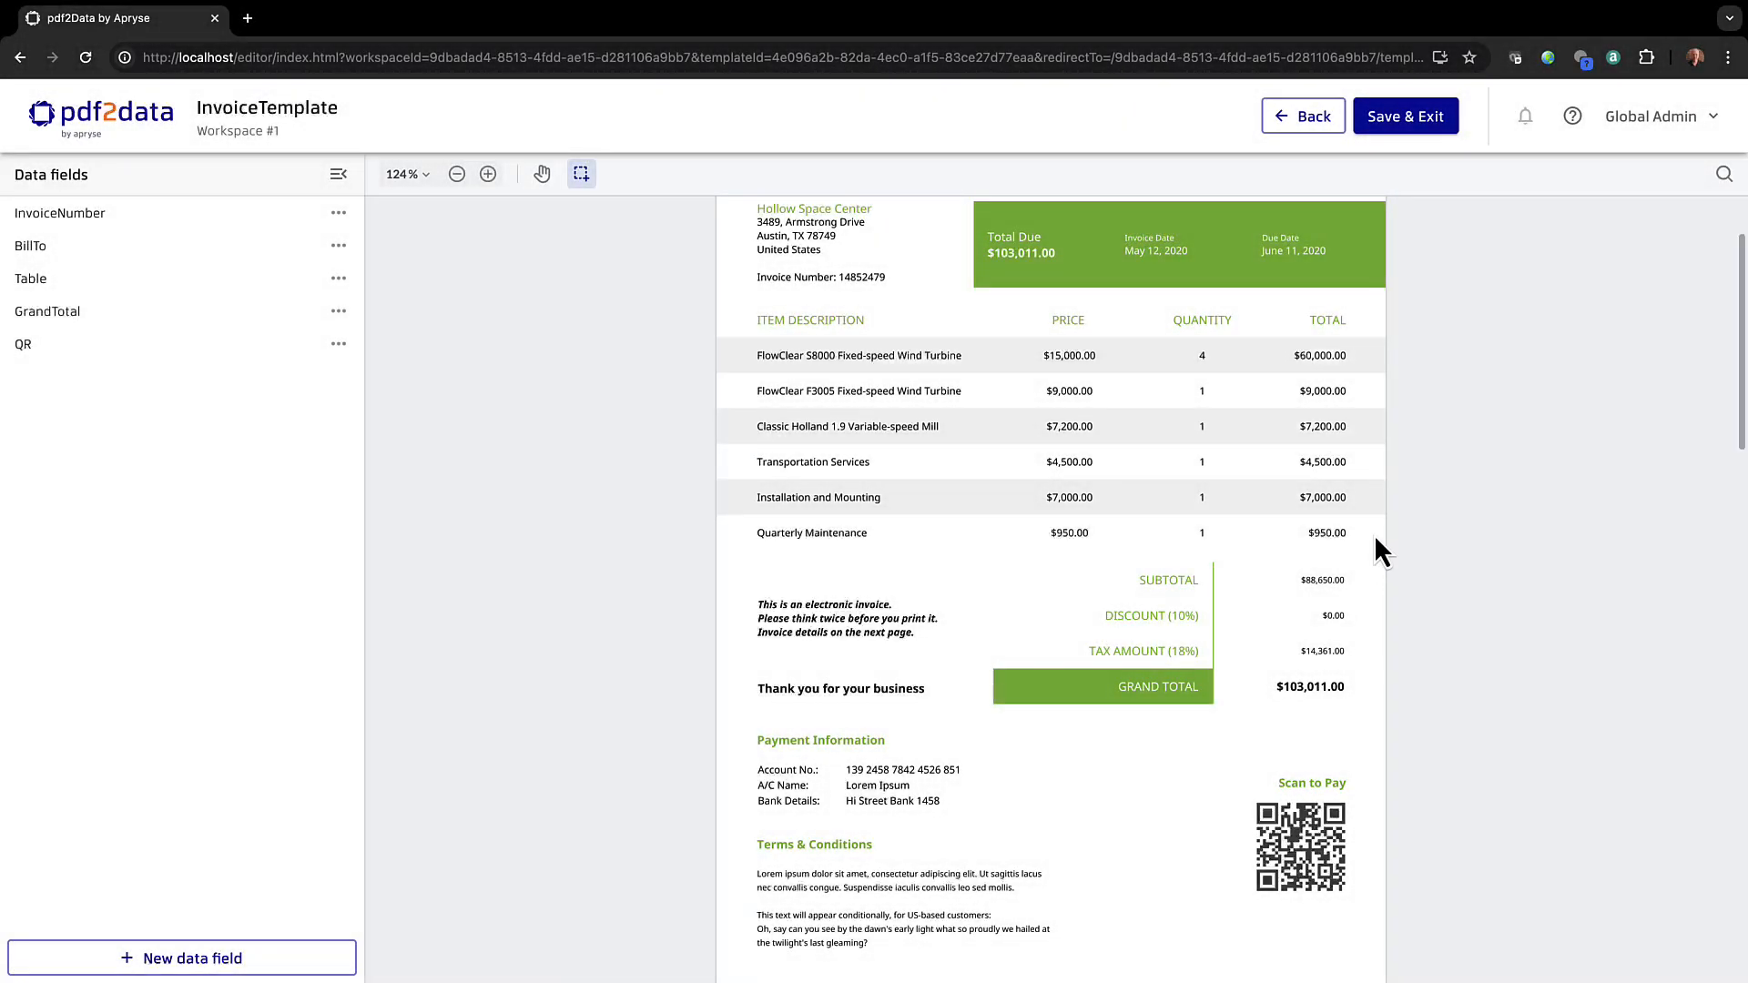
Step: Save the template, exit the editor, and save a new version with the comment "Version 1"
click(1396, 118)
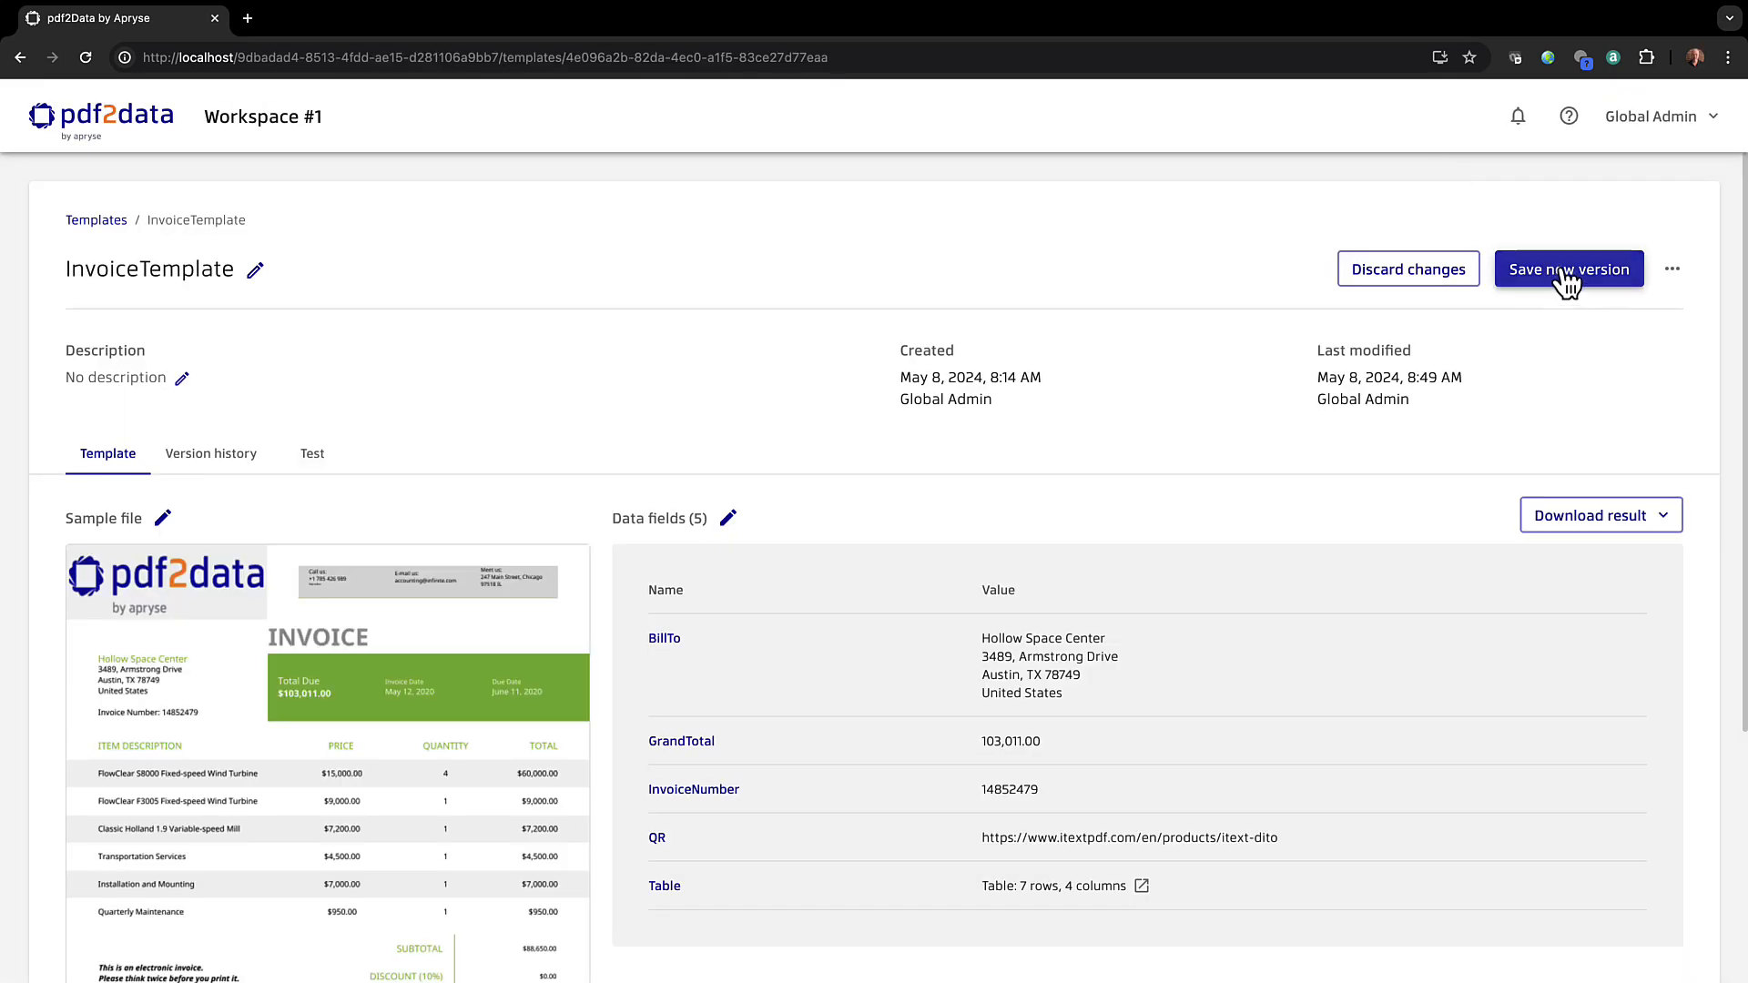
click(1568, 273)
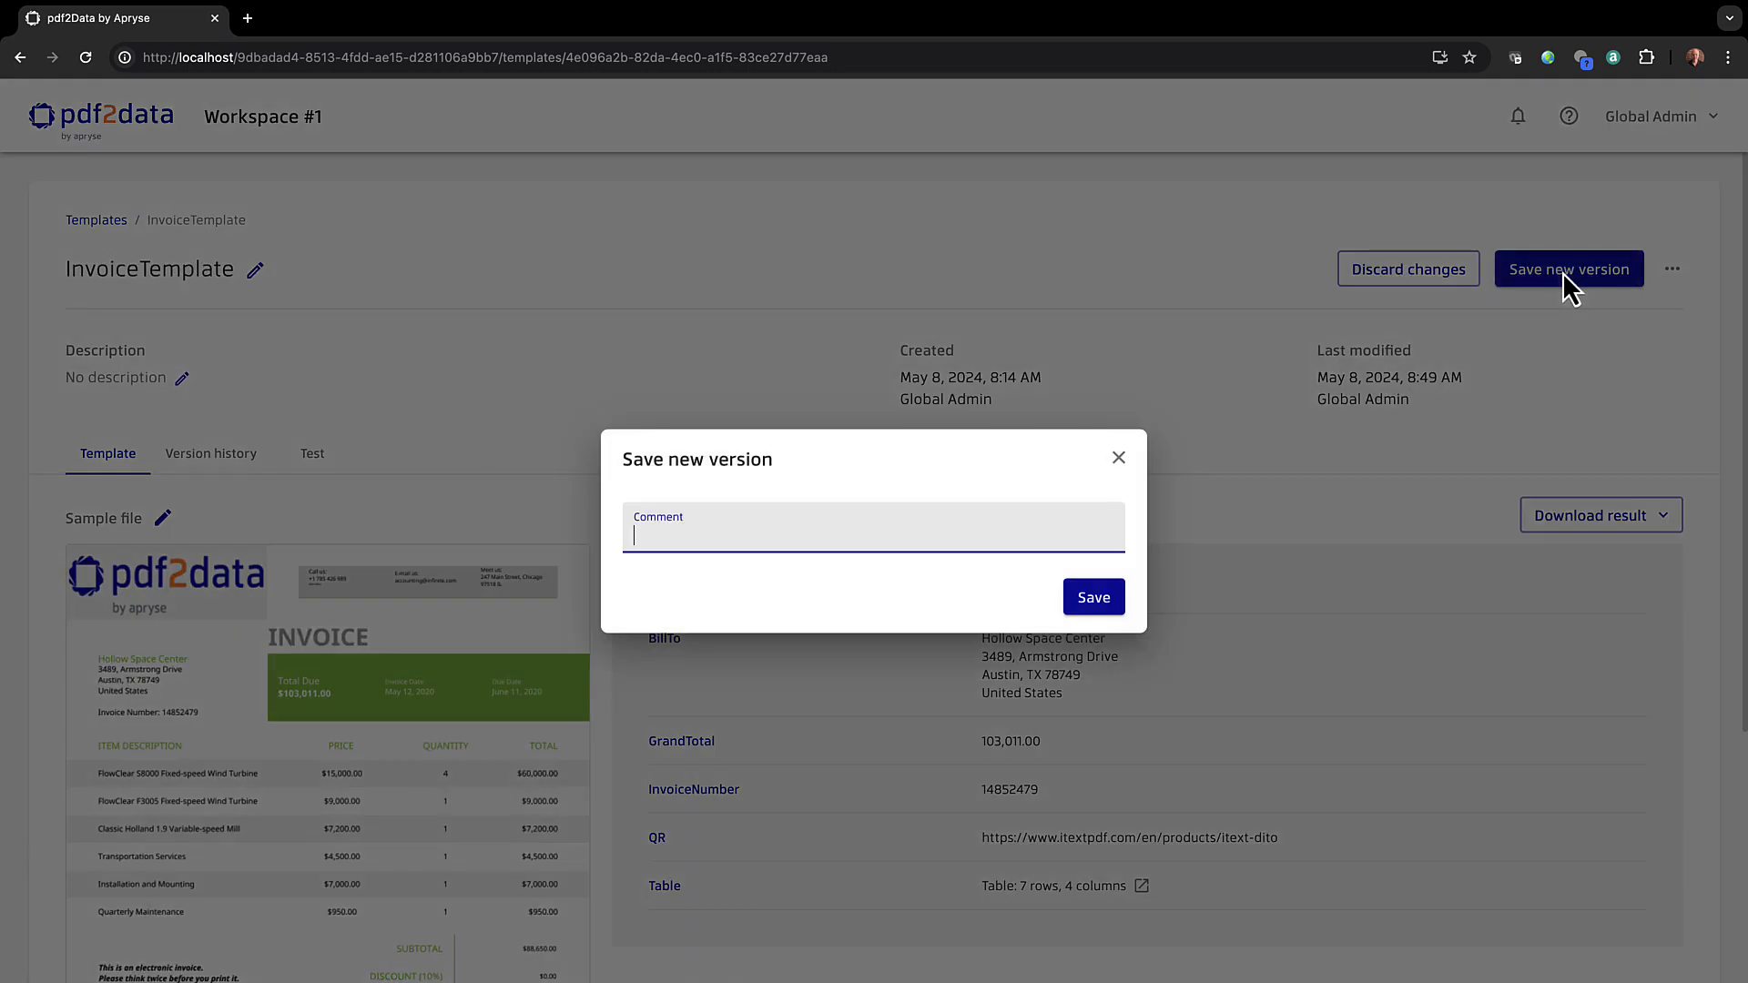
text(Version)
text( !)
click(1083, 593)
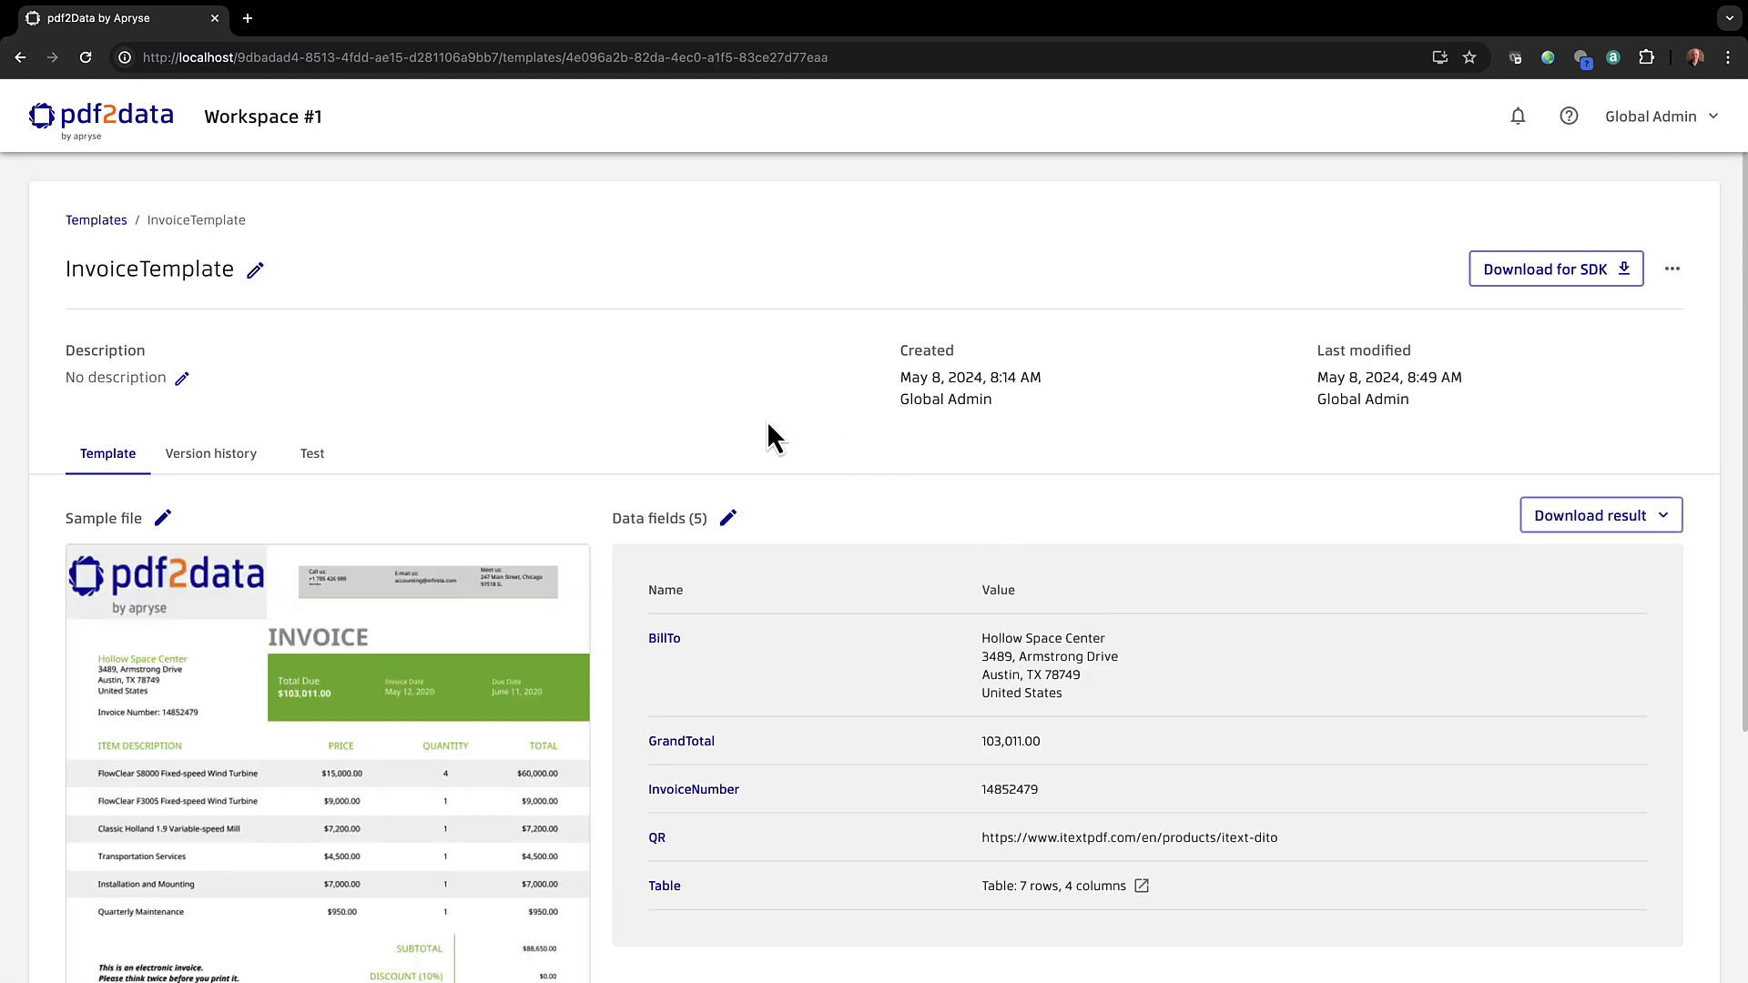
Step: Review the template's sample file and extracted field values, and view its version history
scroll(767, 424, down, 2)
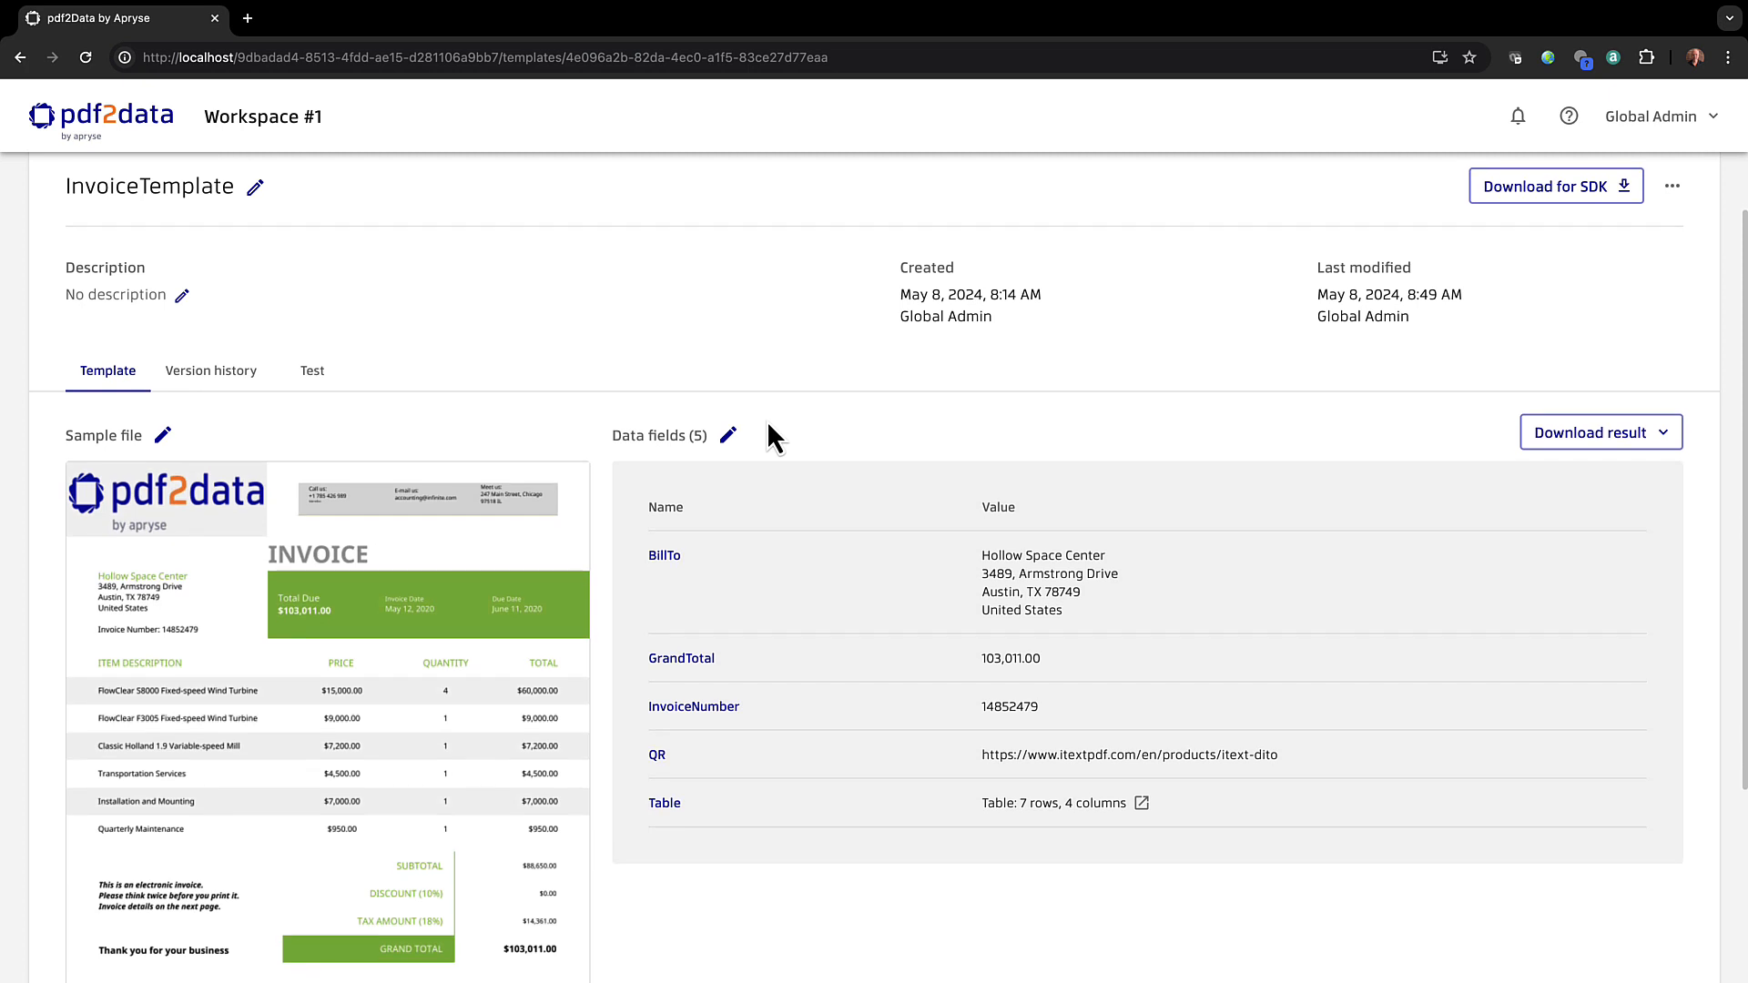
scroll(767, 420, up, 2)
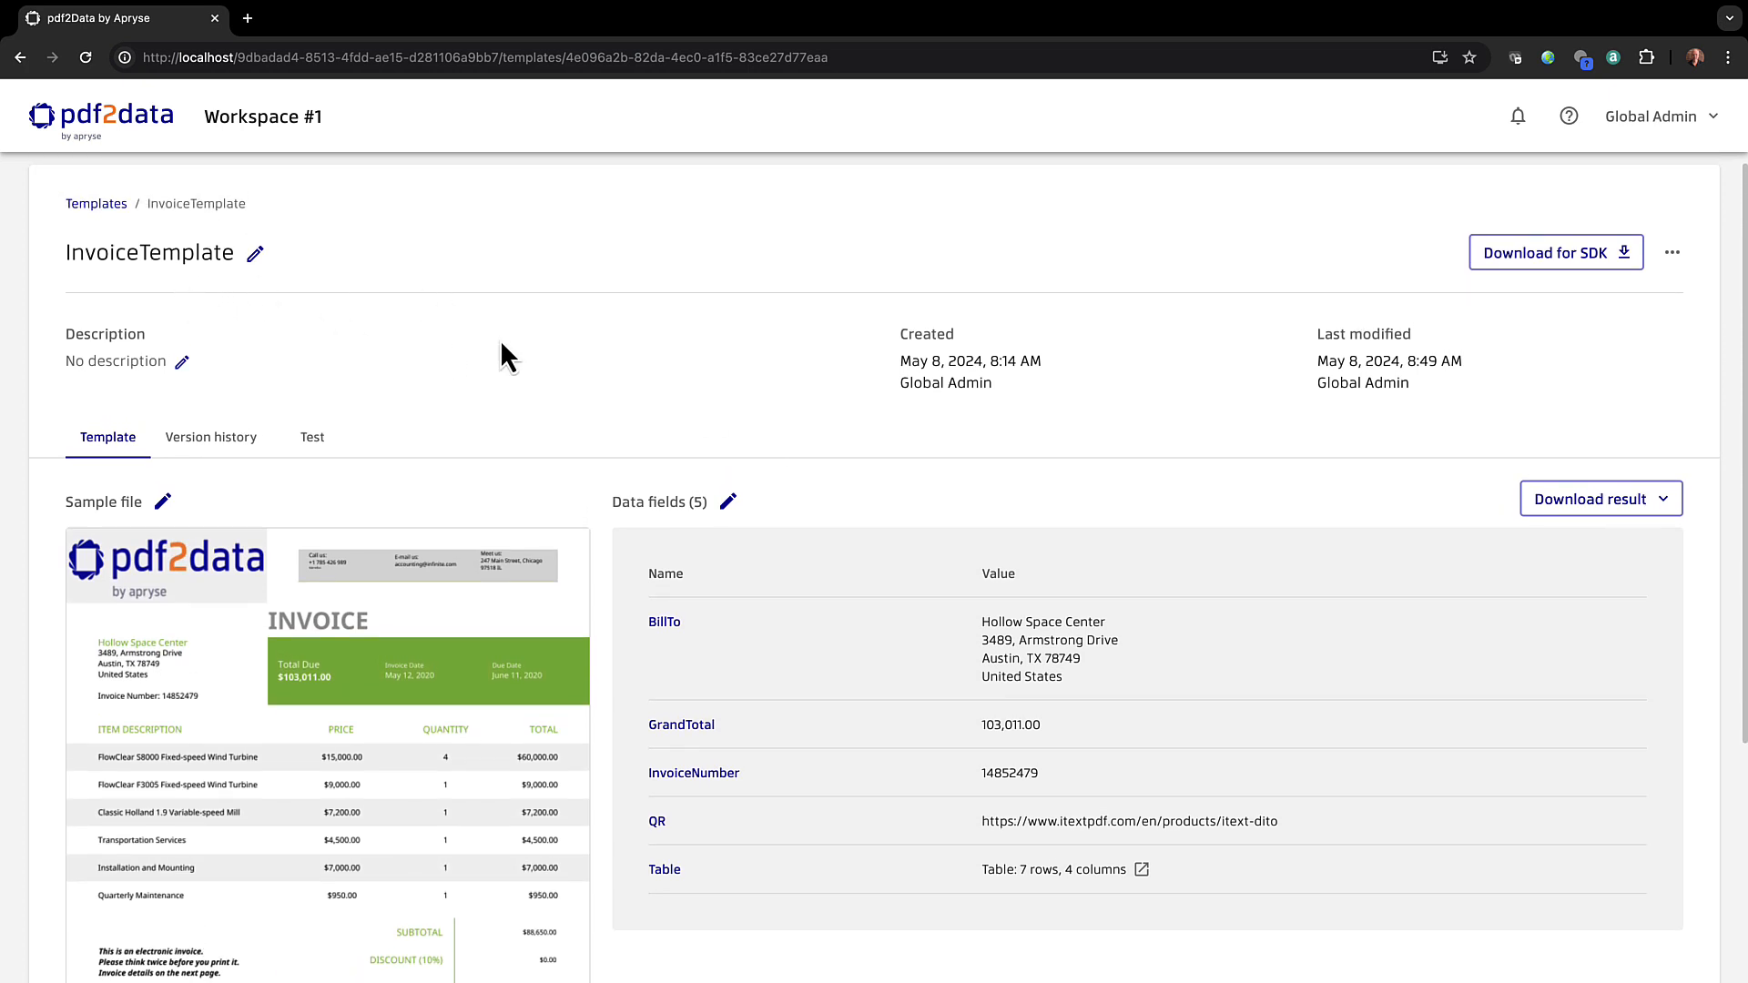
scroll(503, 350, down, 4)
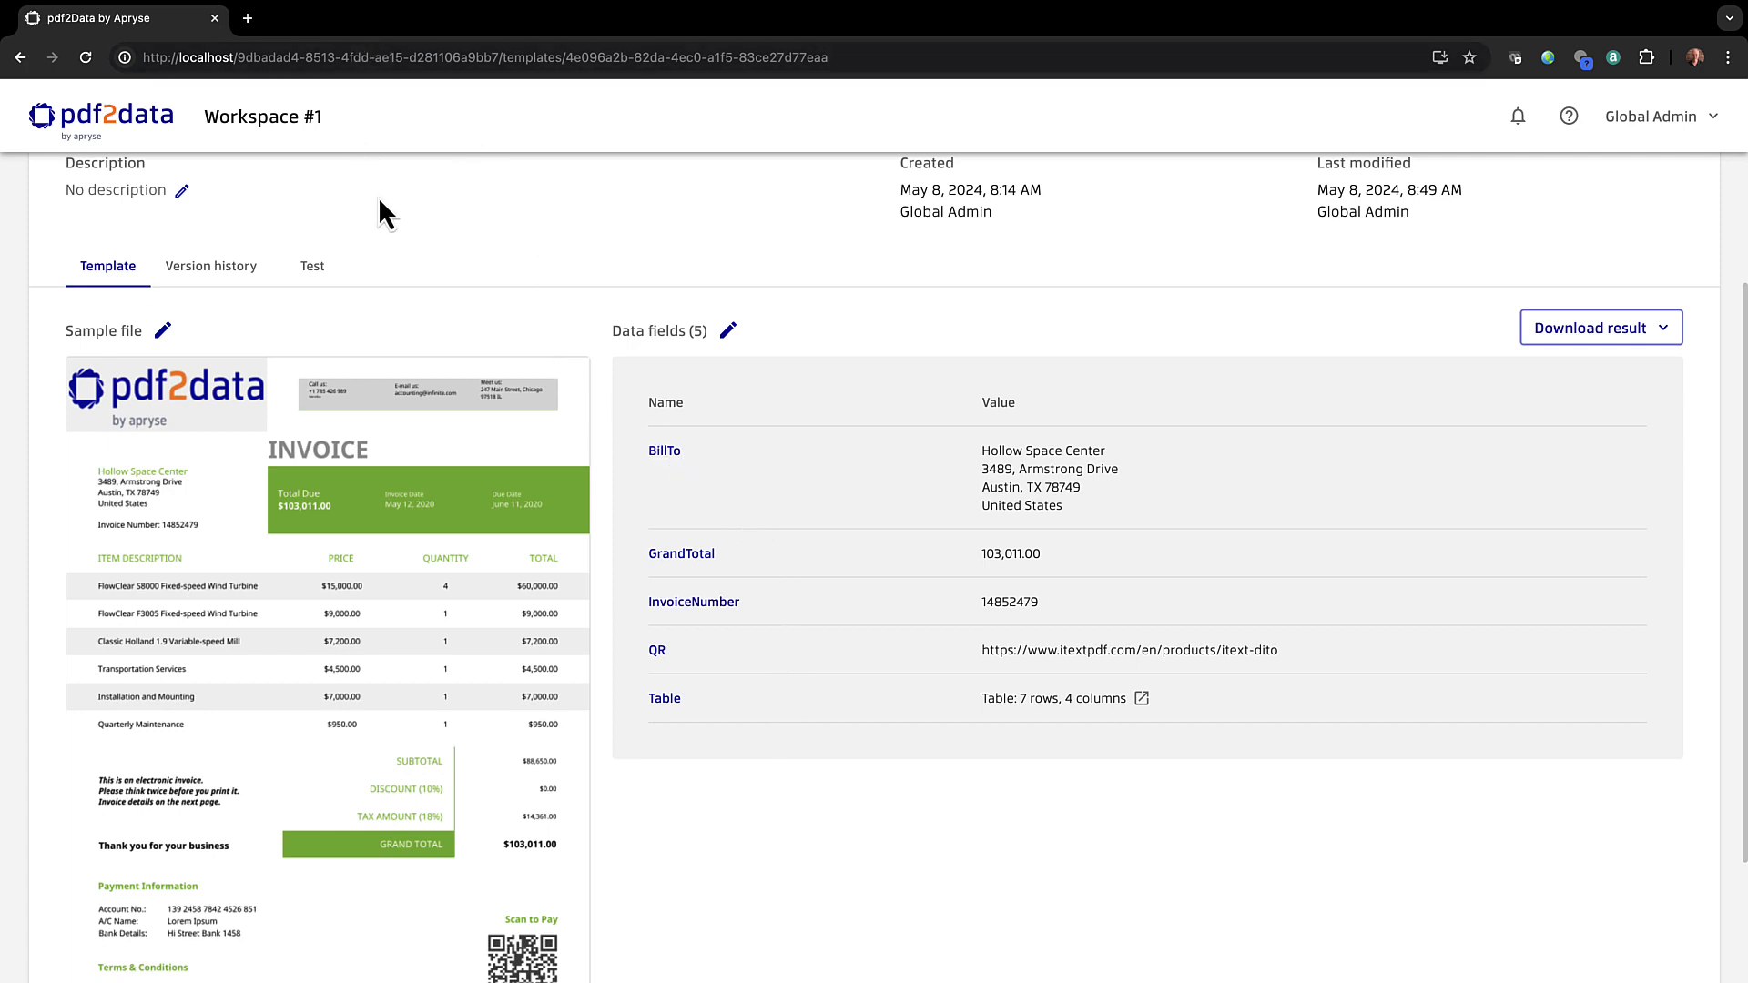
click(222, 266)
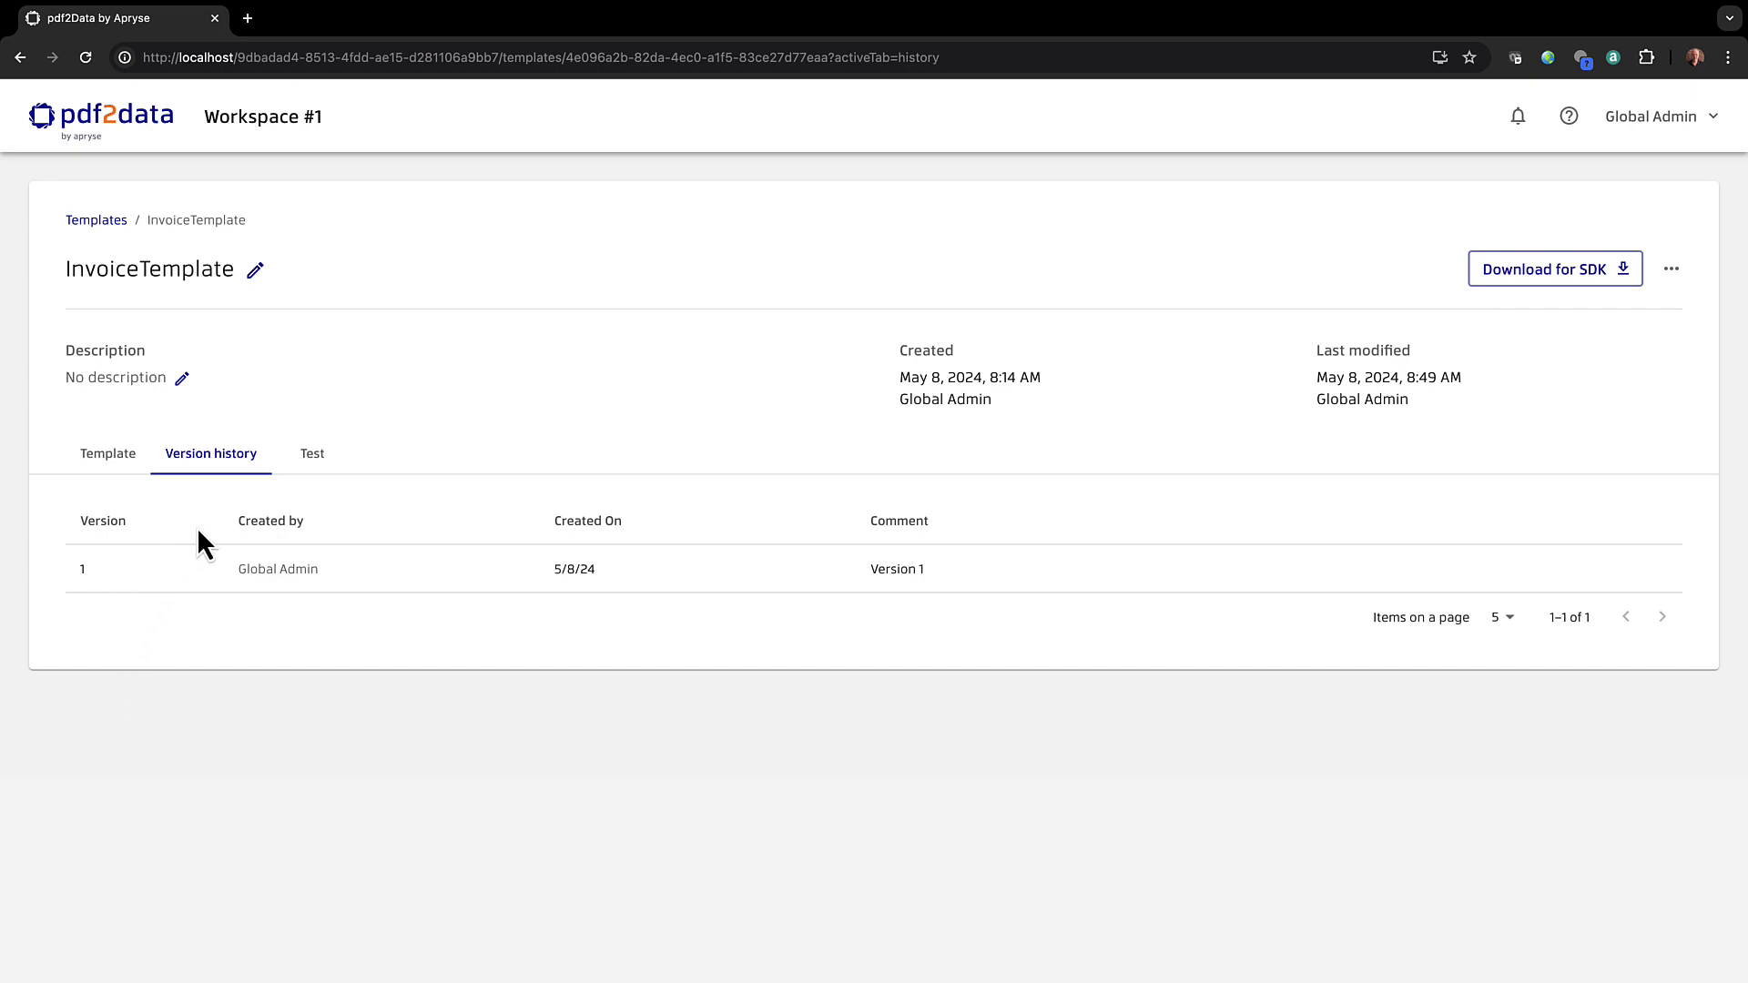
Step: Test the template on Reference Invoice #2.pdf without preprocessing the document using OCR
click(313, 461)
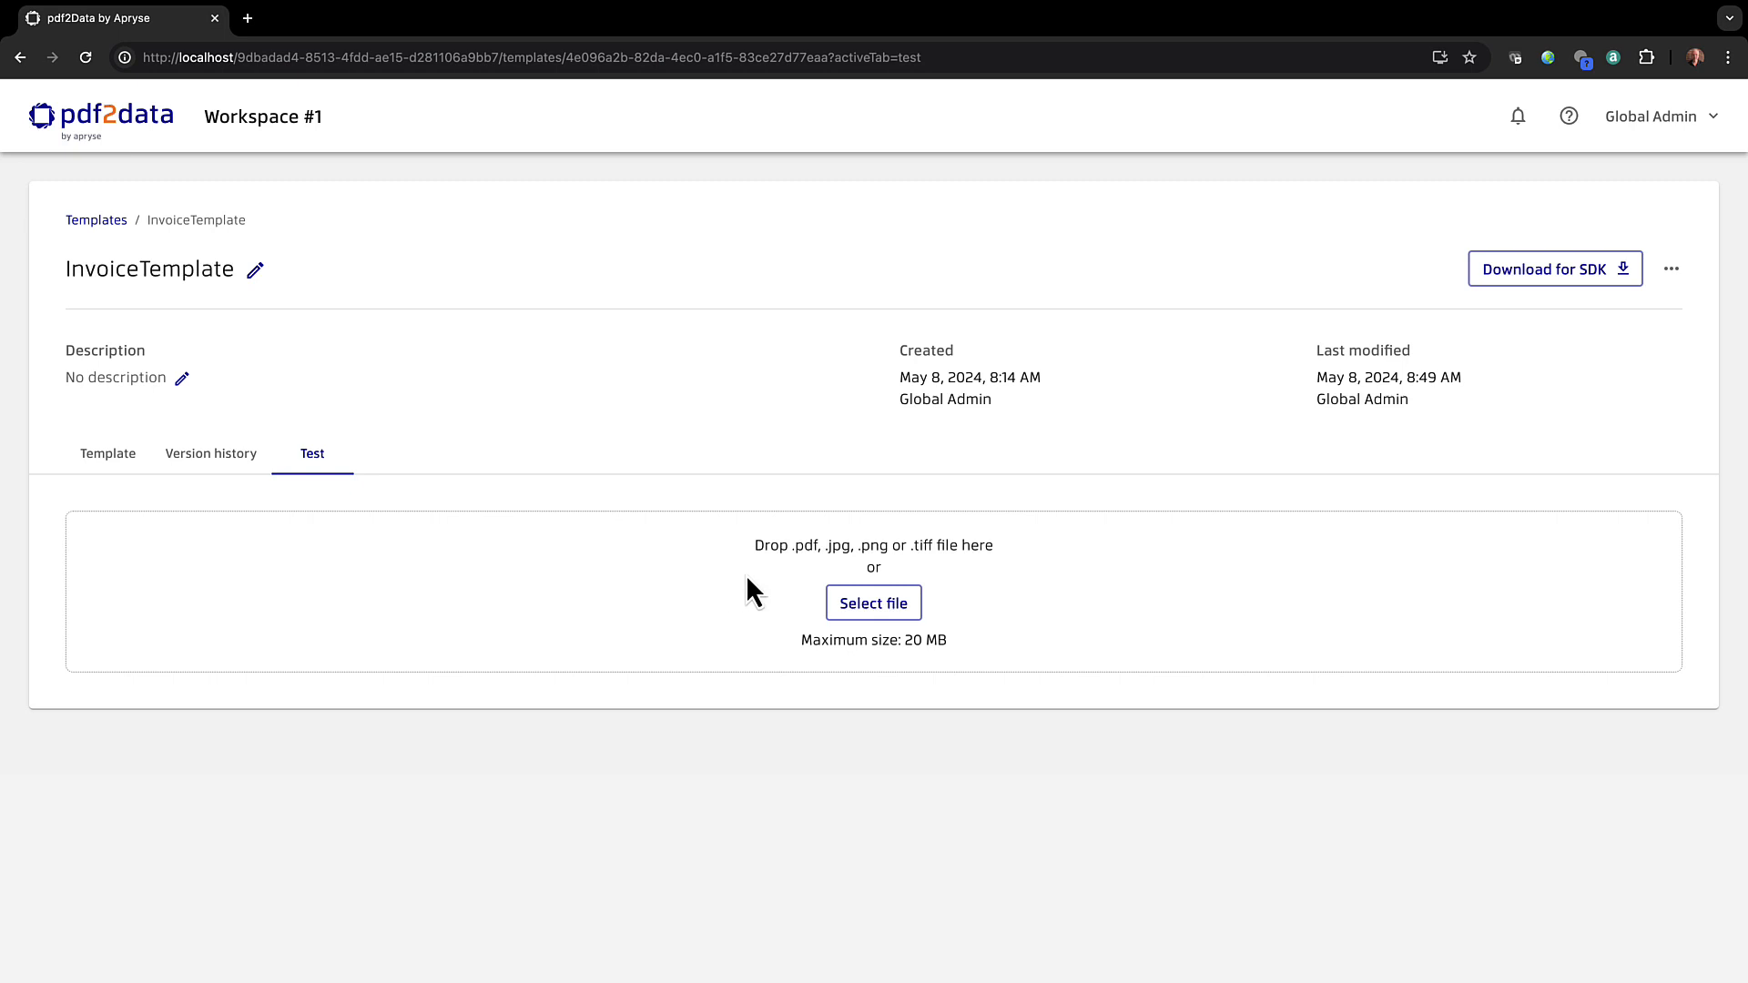
click(877, 604)
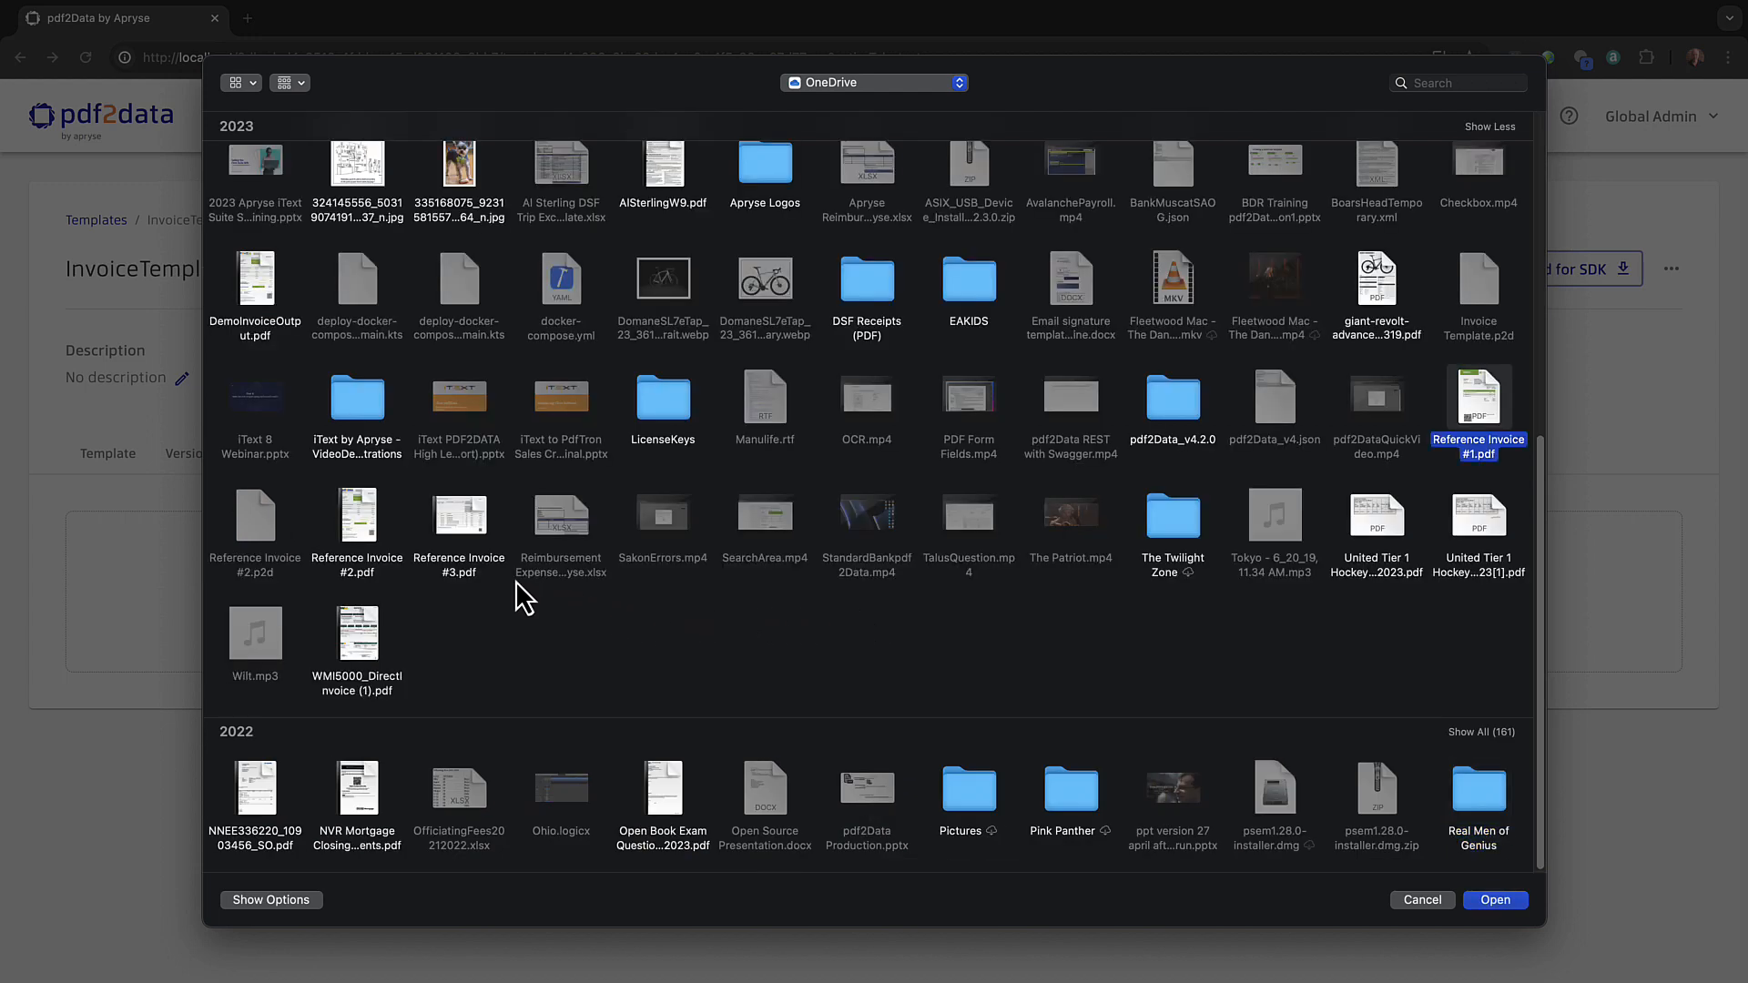
click(364, 514)
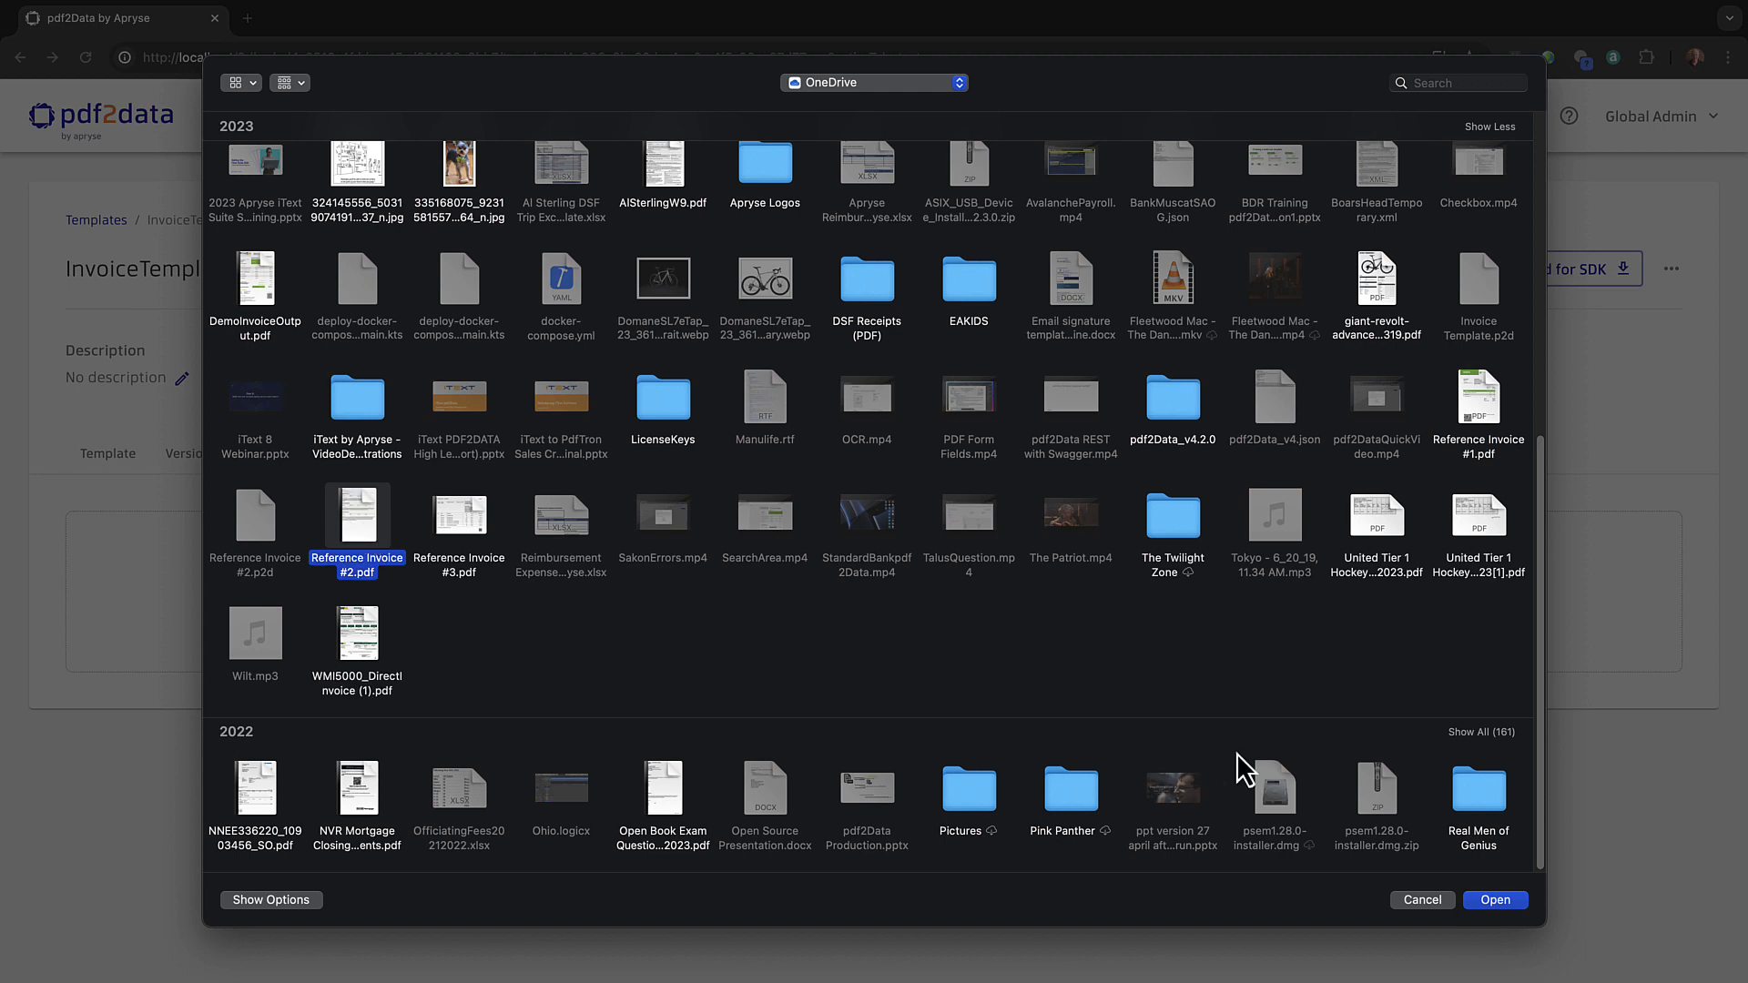
click(1493, 899)
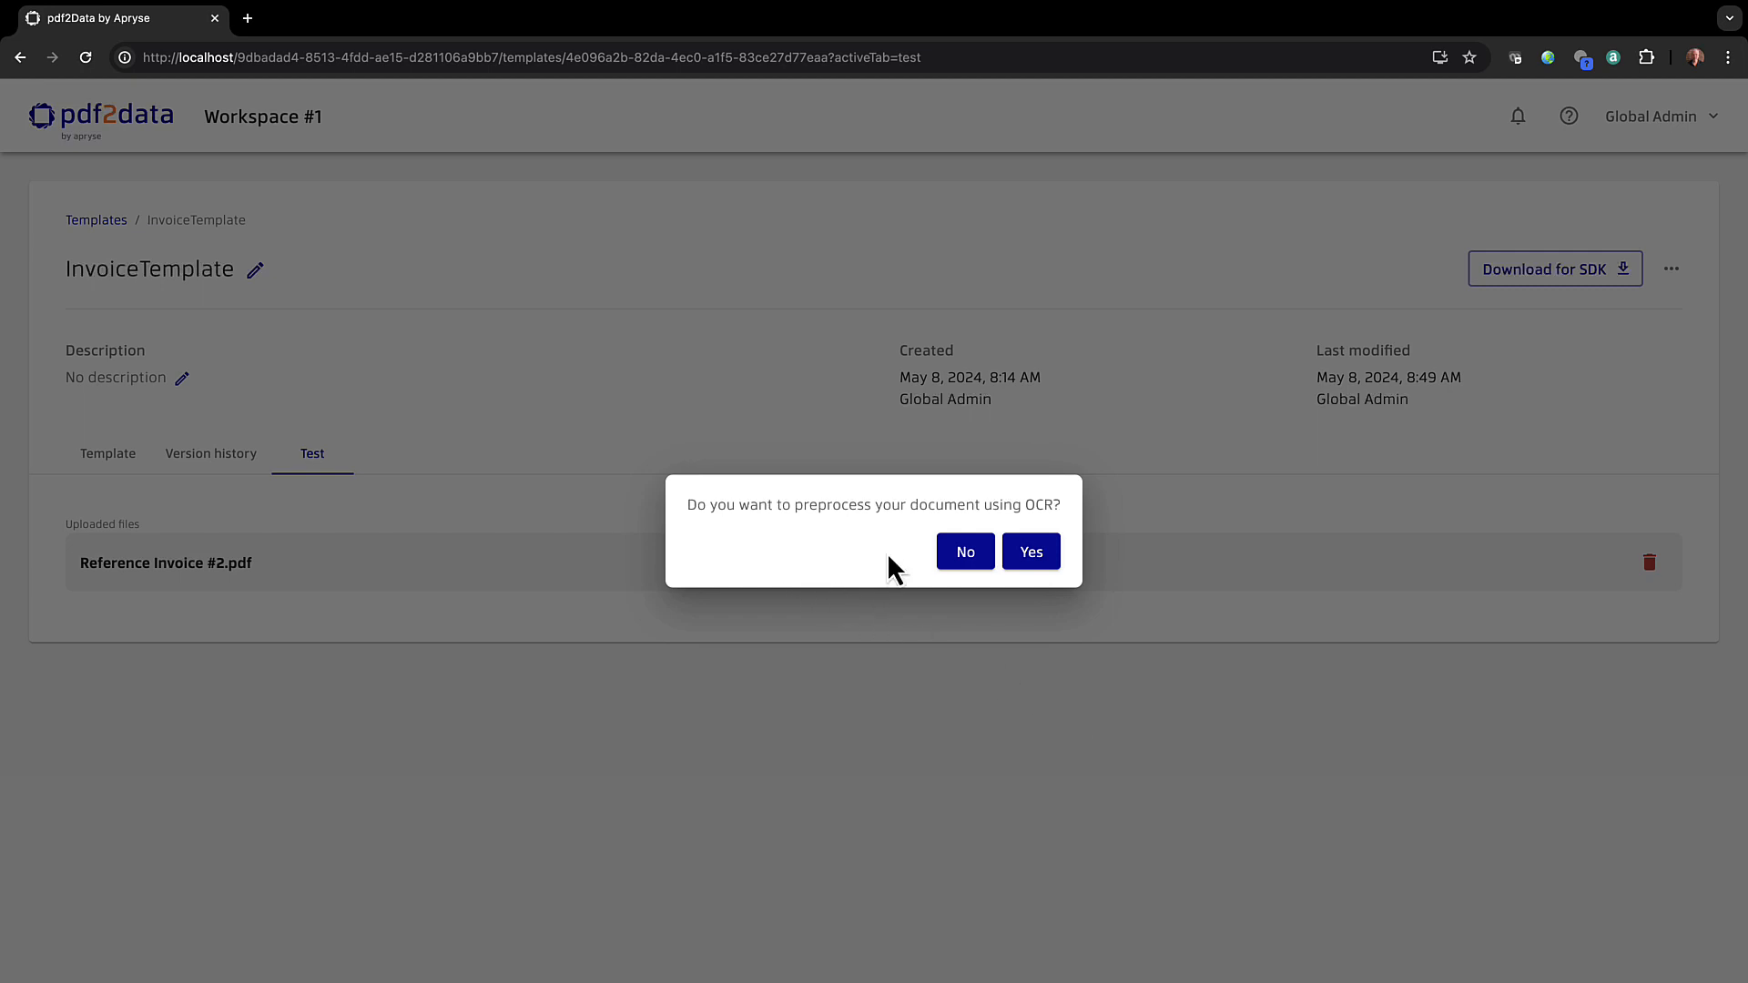
click(967, 560)
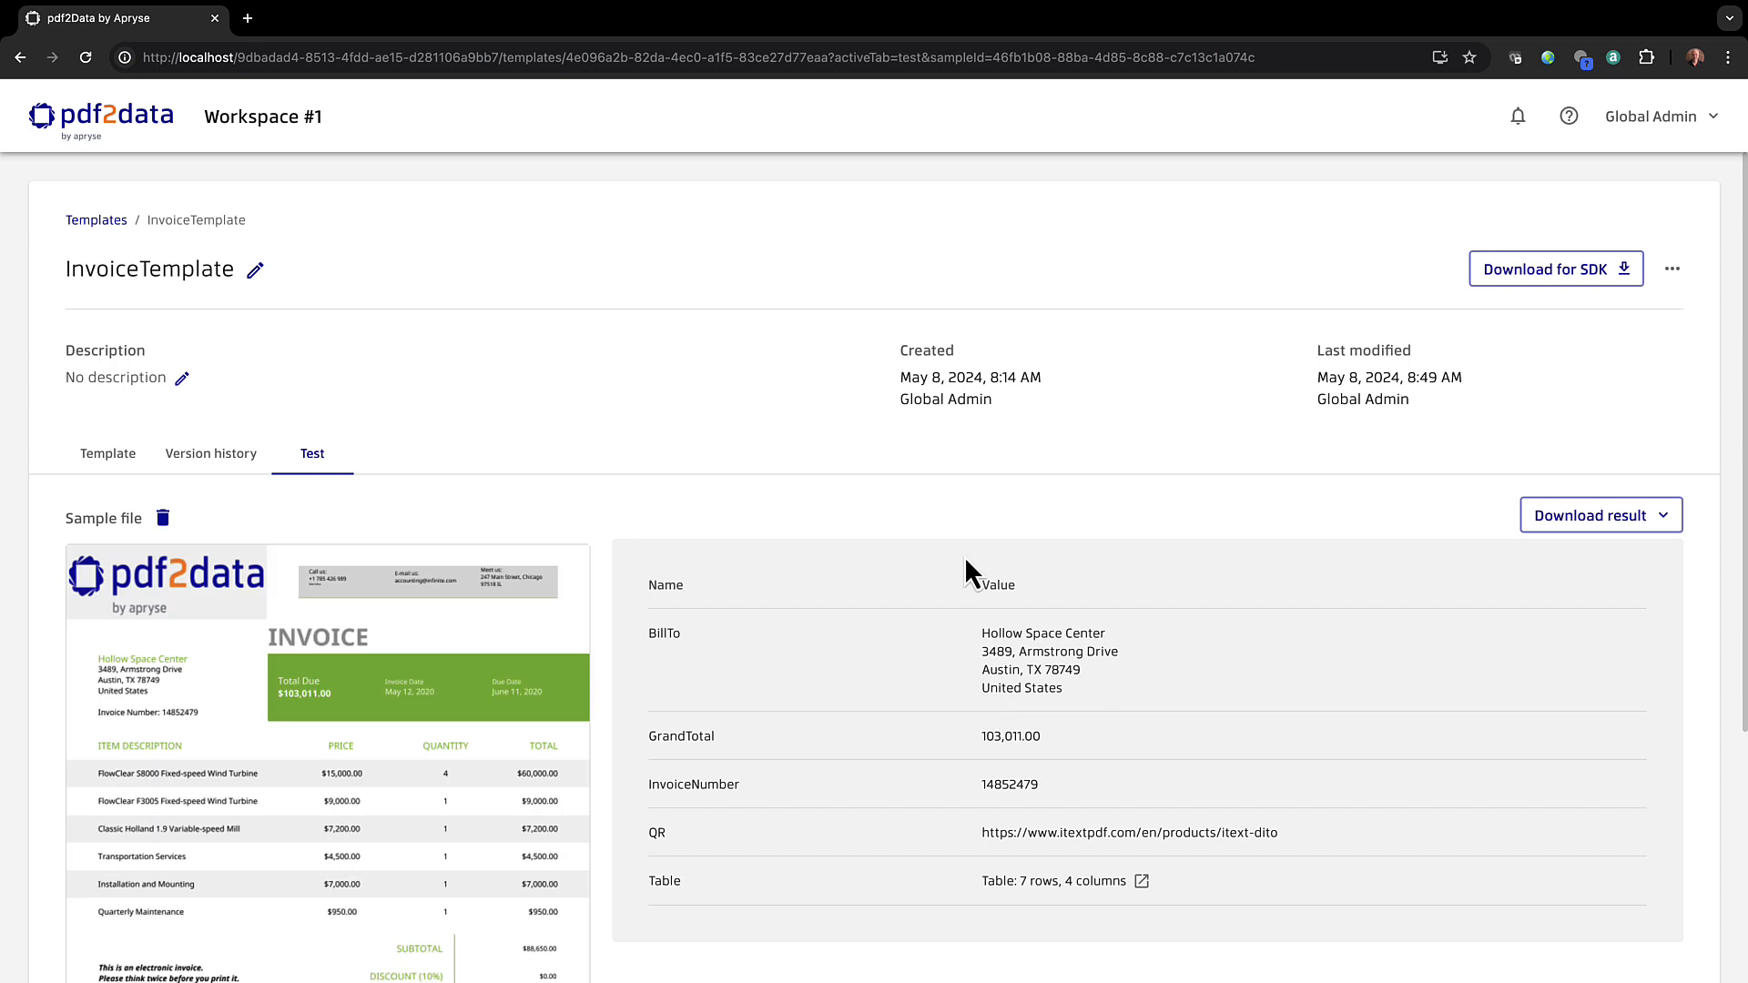
Step: Download the test's extraction result as JSON and open the downloaded InvoiceTemplate.json file
scroll(964, 556, down, 1)
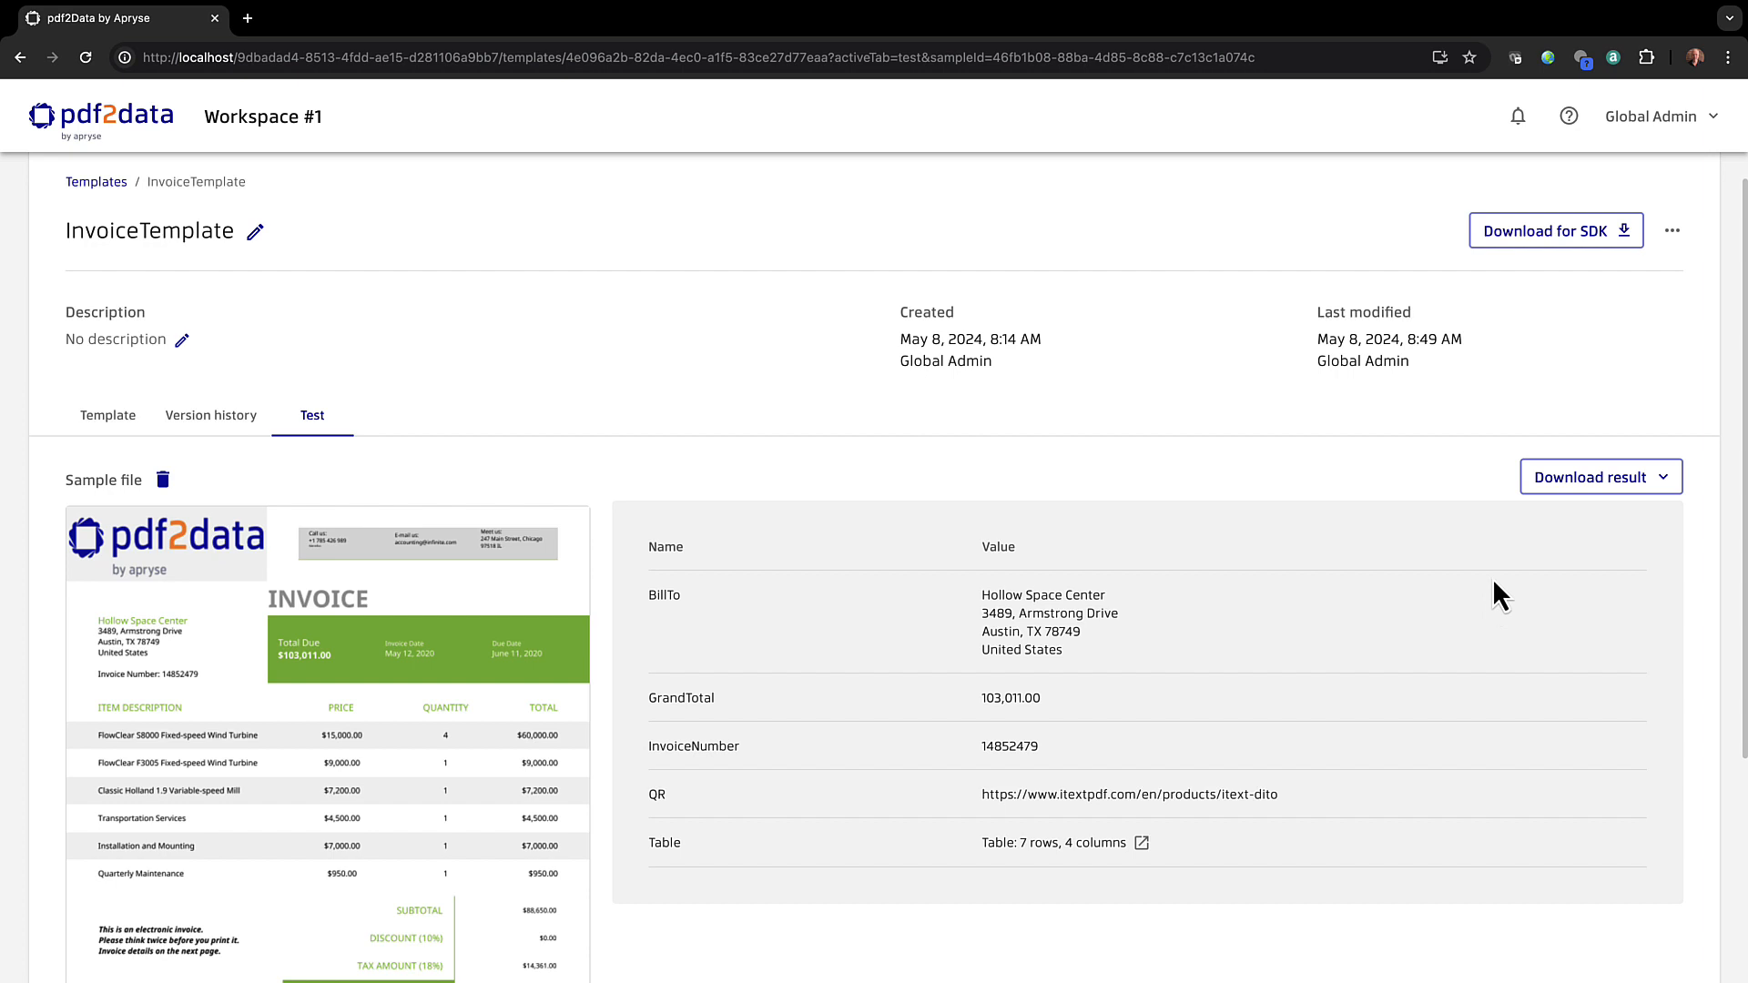
click(1573, 472)
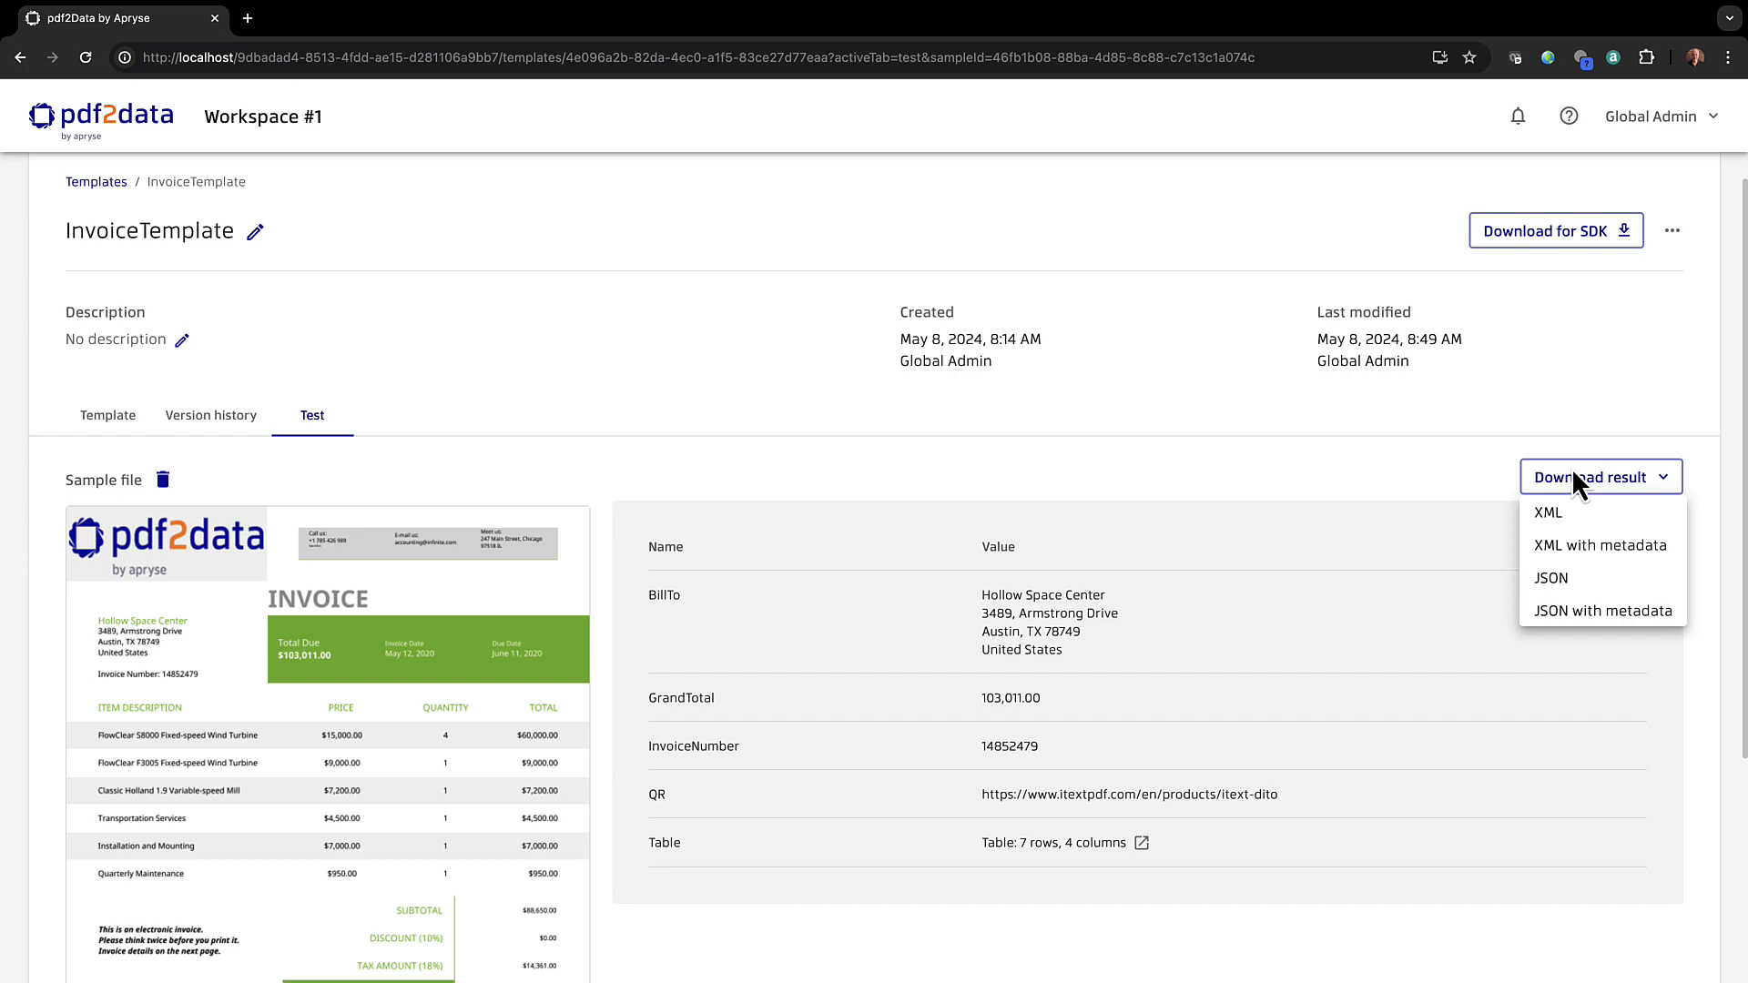
click(1552, 579)
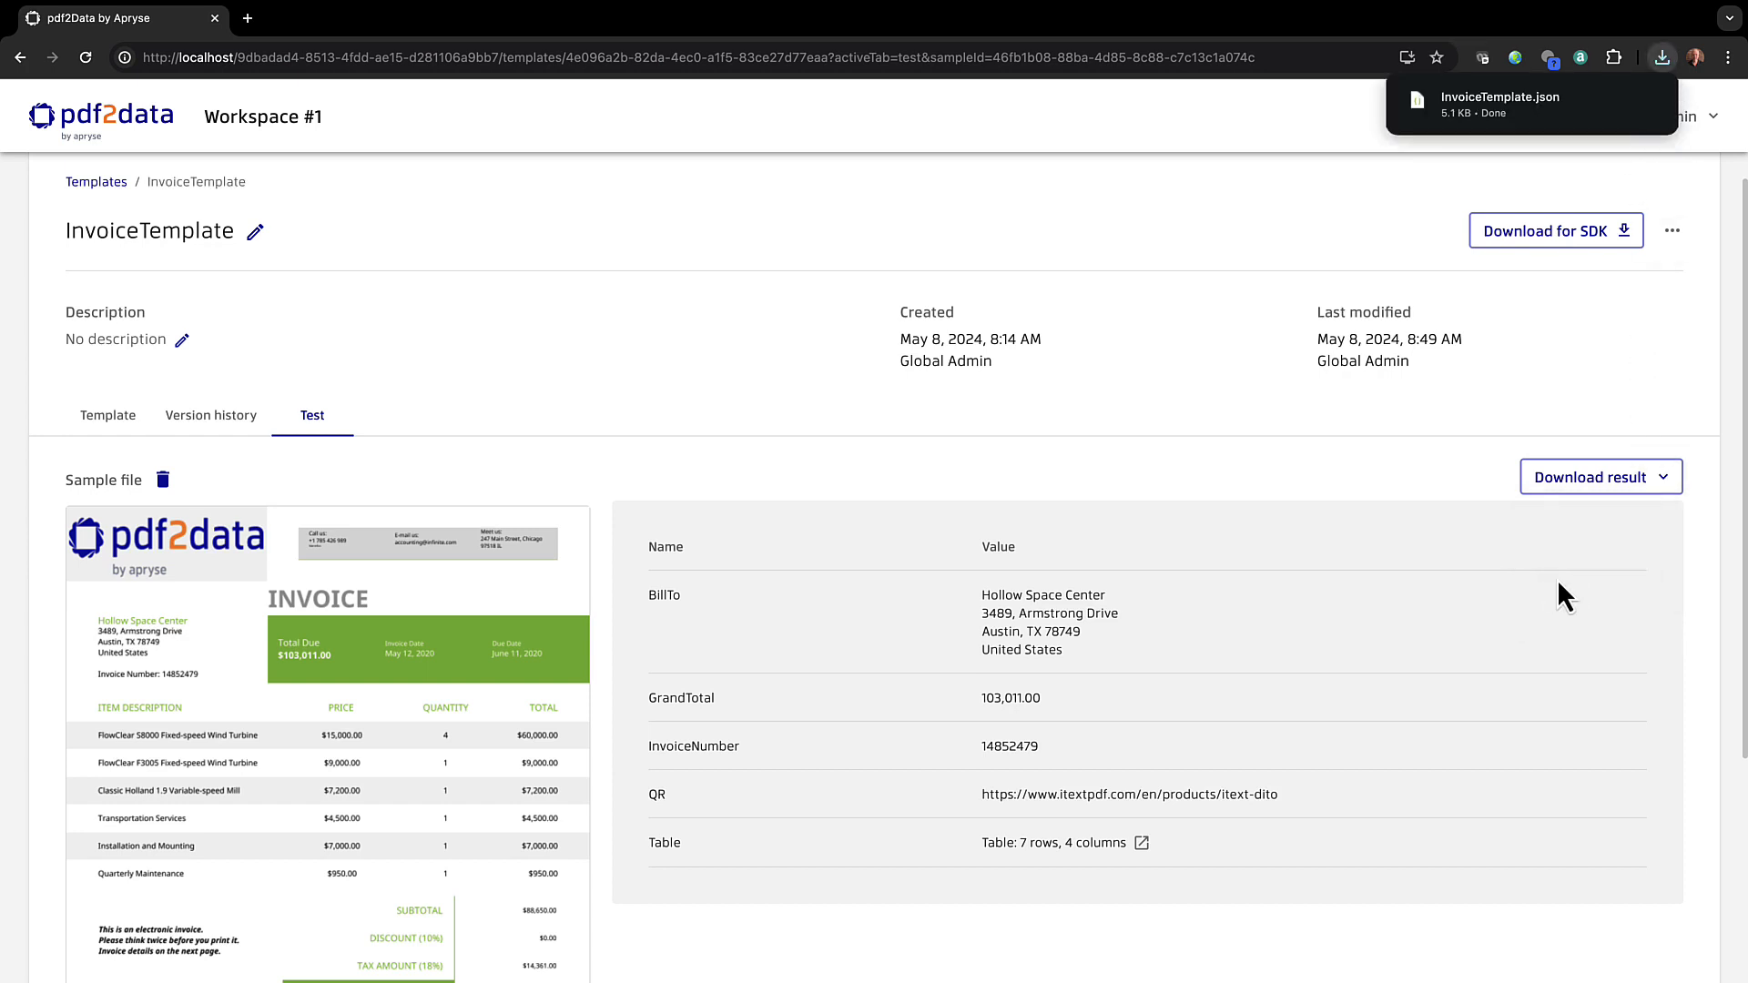
mouse_move(1522, 115)
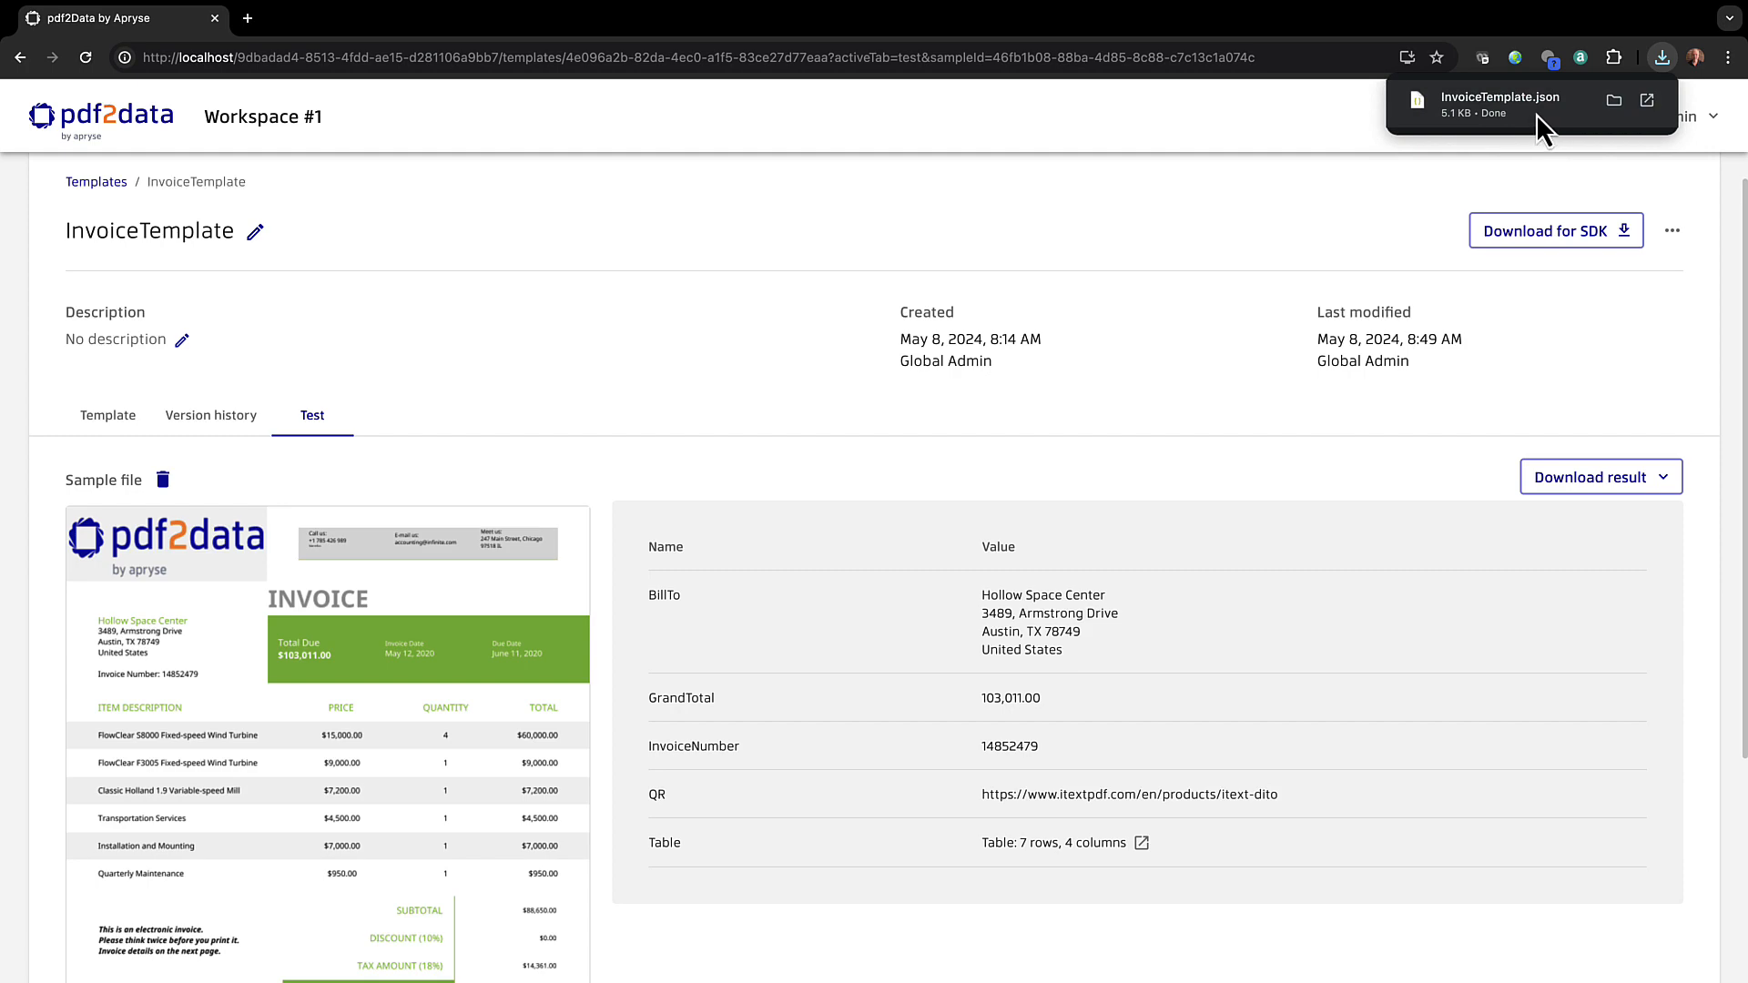
click(1536, 113)
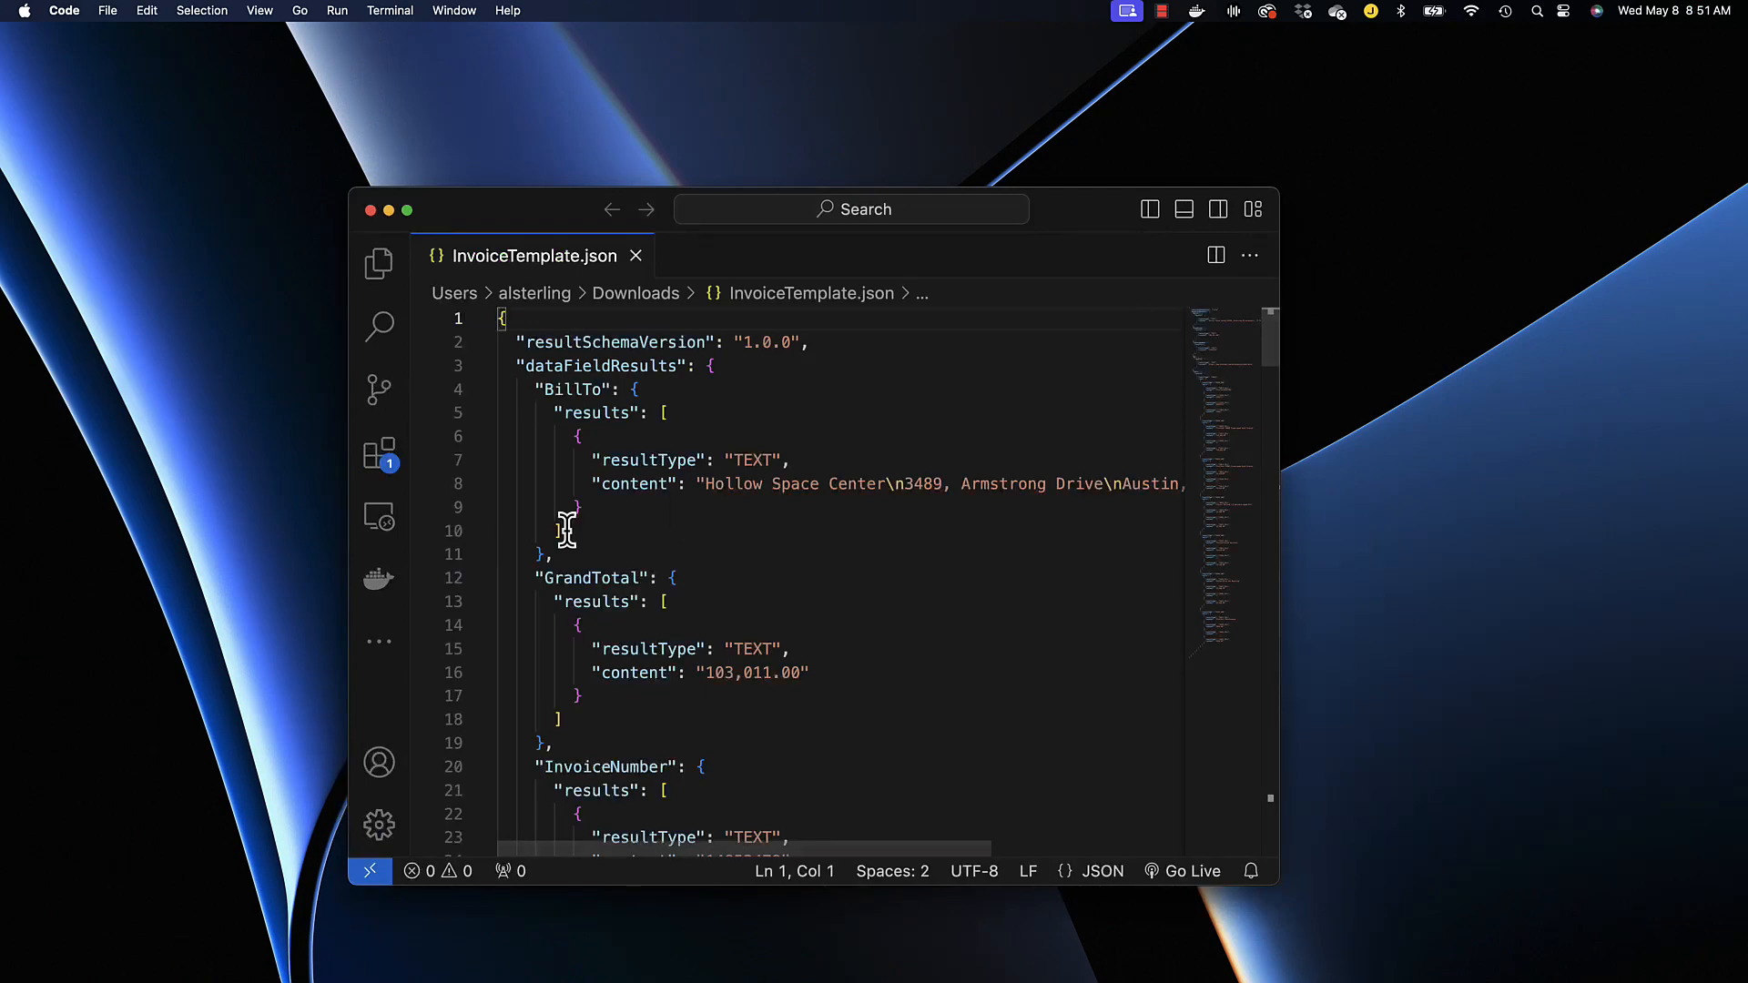
Step: Enlarge the code editor and examine the BillTo, GrandTotal, InvoiceNumber, QR and Table results throughout InvoiceTemplate.json
click(407, 211)
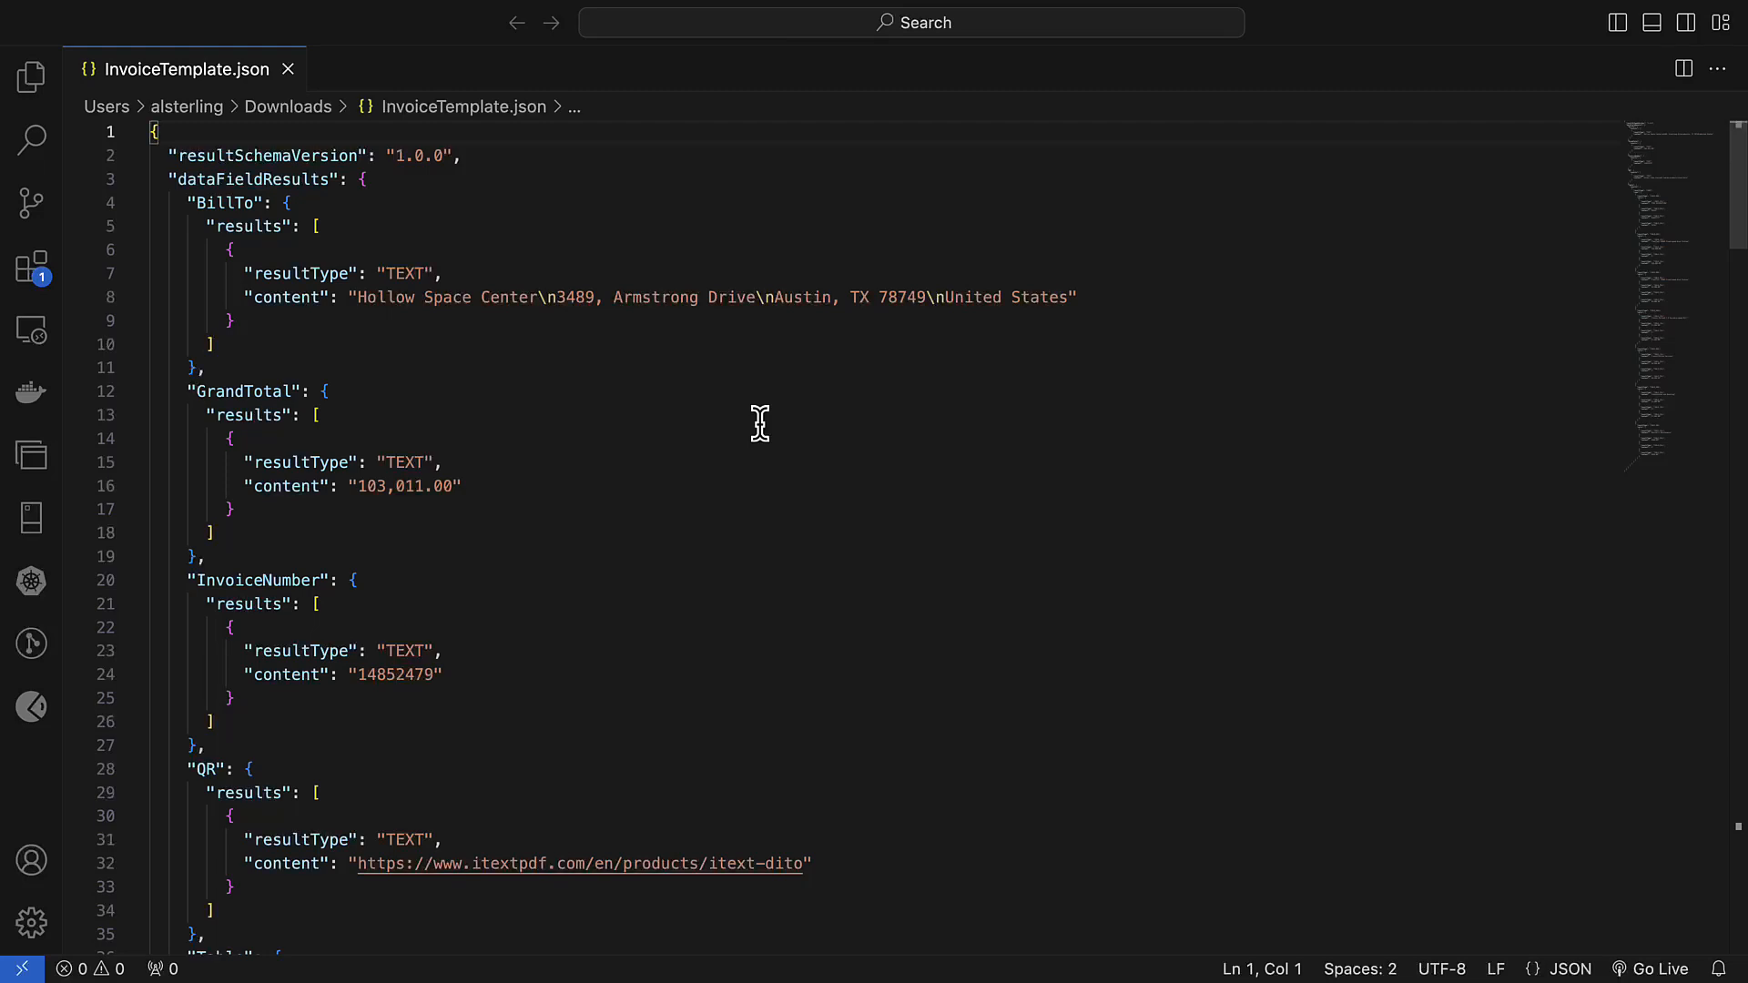
scroll(759, 422, down, 1)
scroll(759, 422, down, 1)
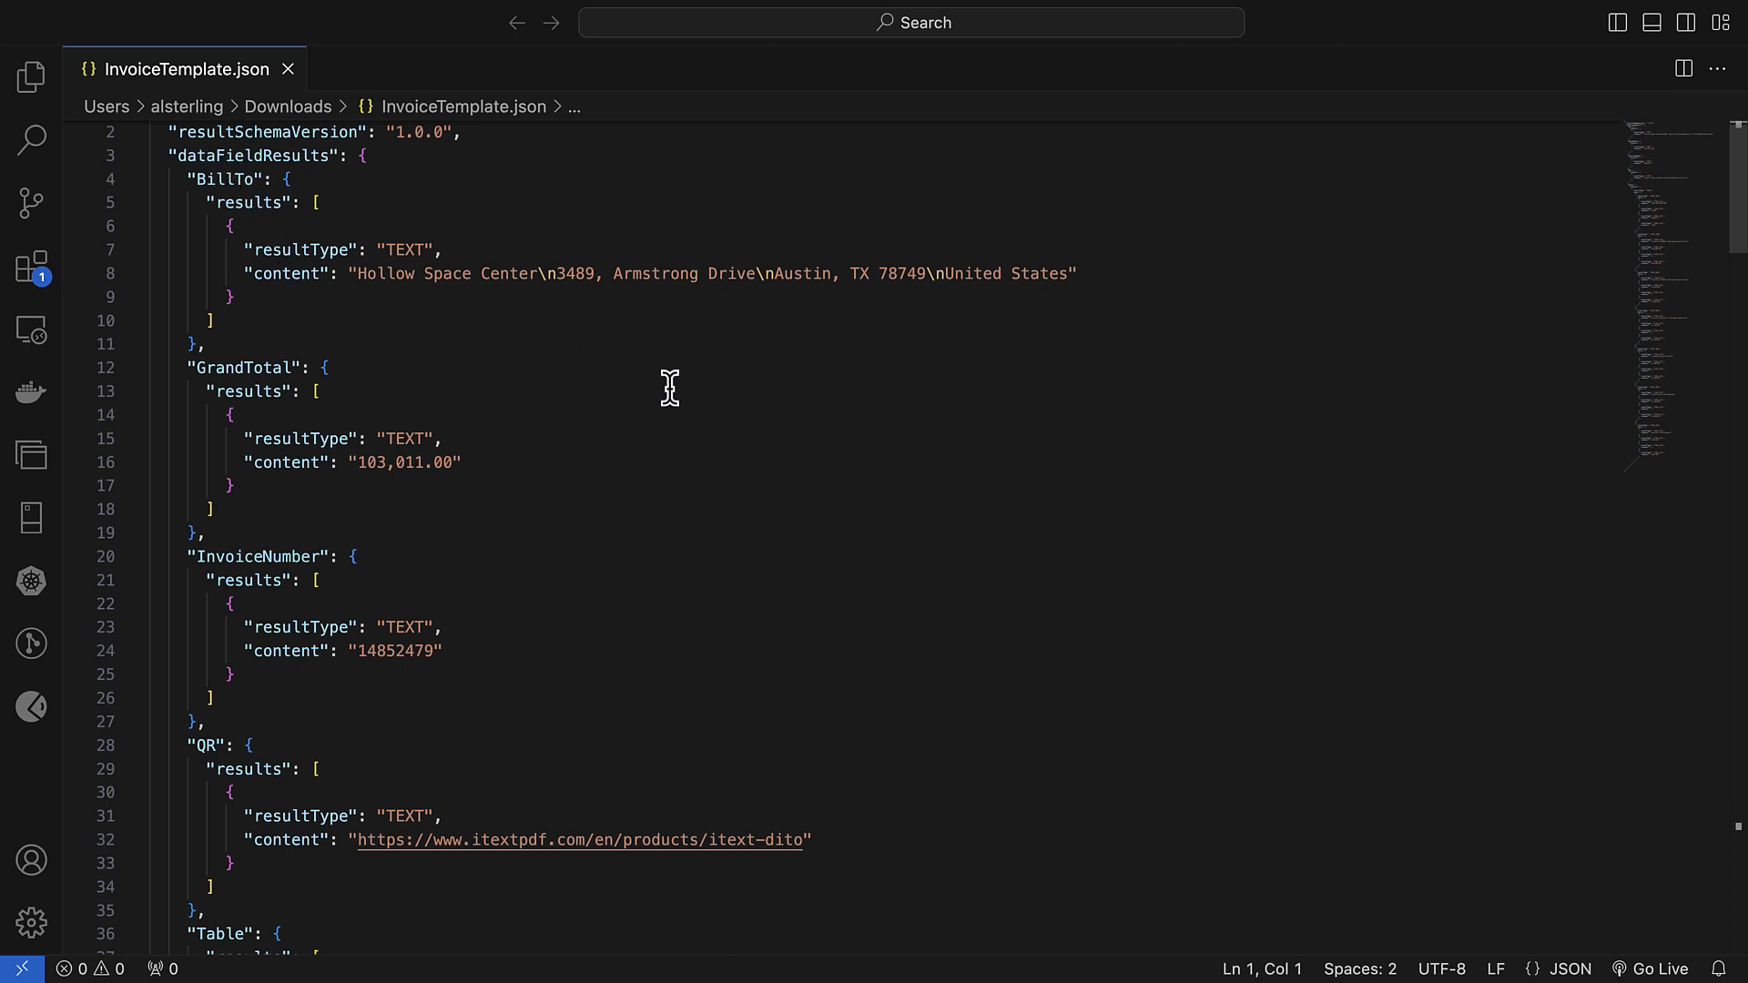
scroll(670, 388, down, 3)
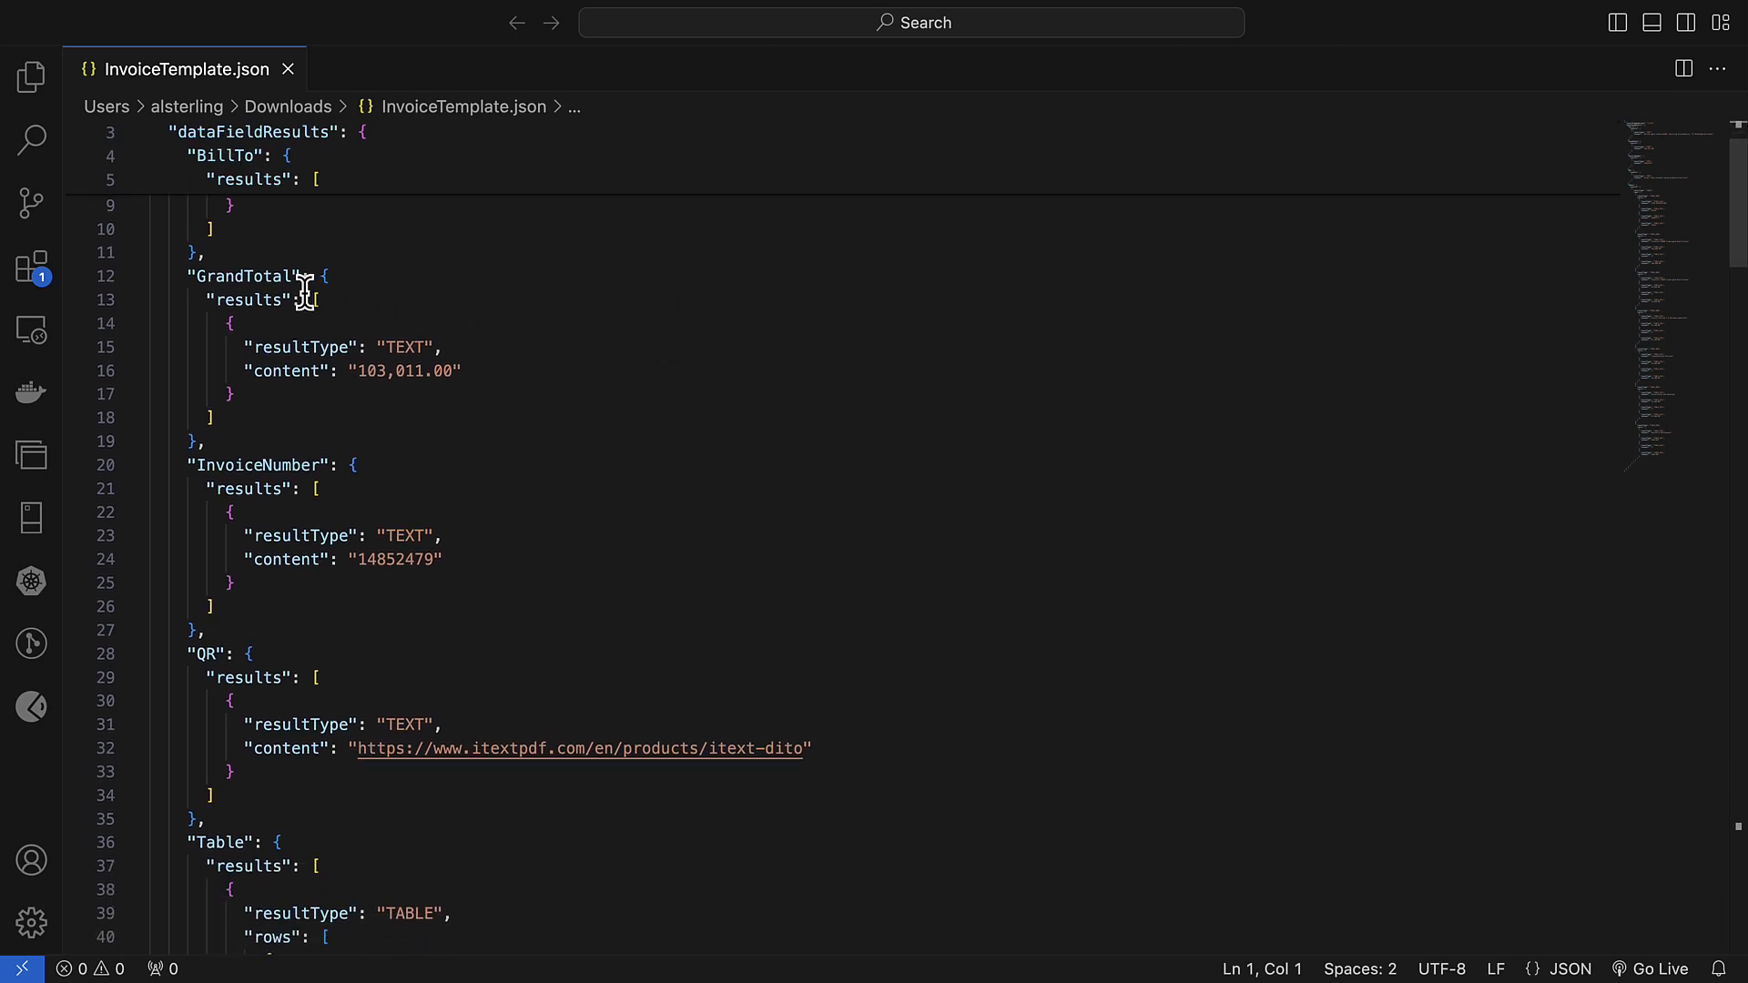
scroll(674, 437, down, 7)
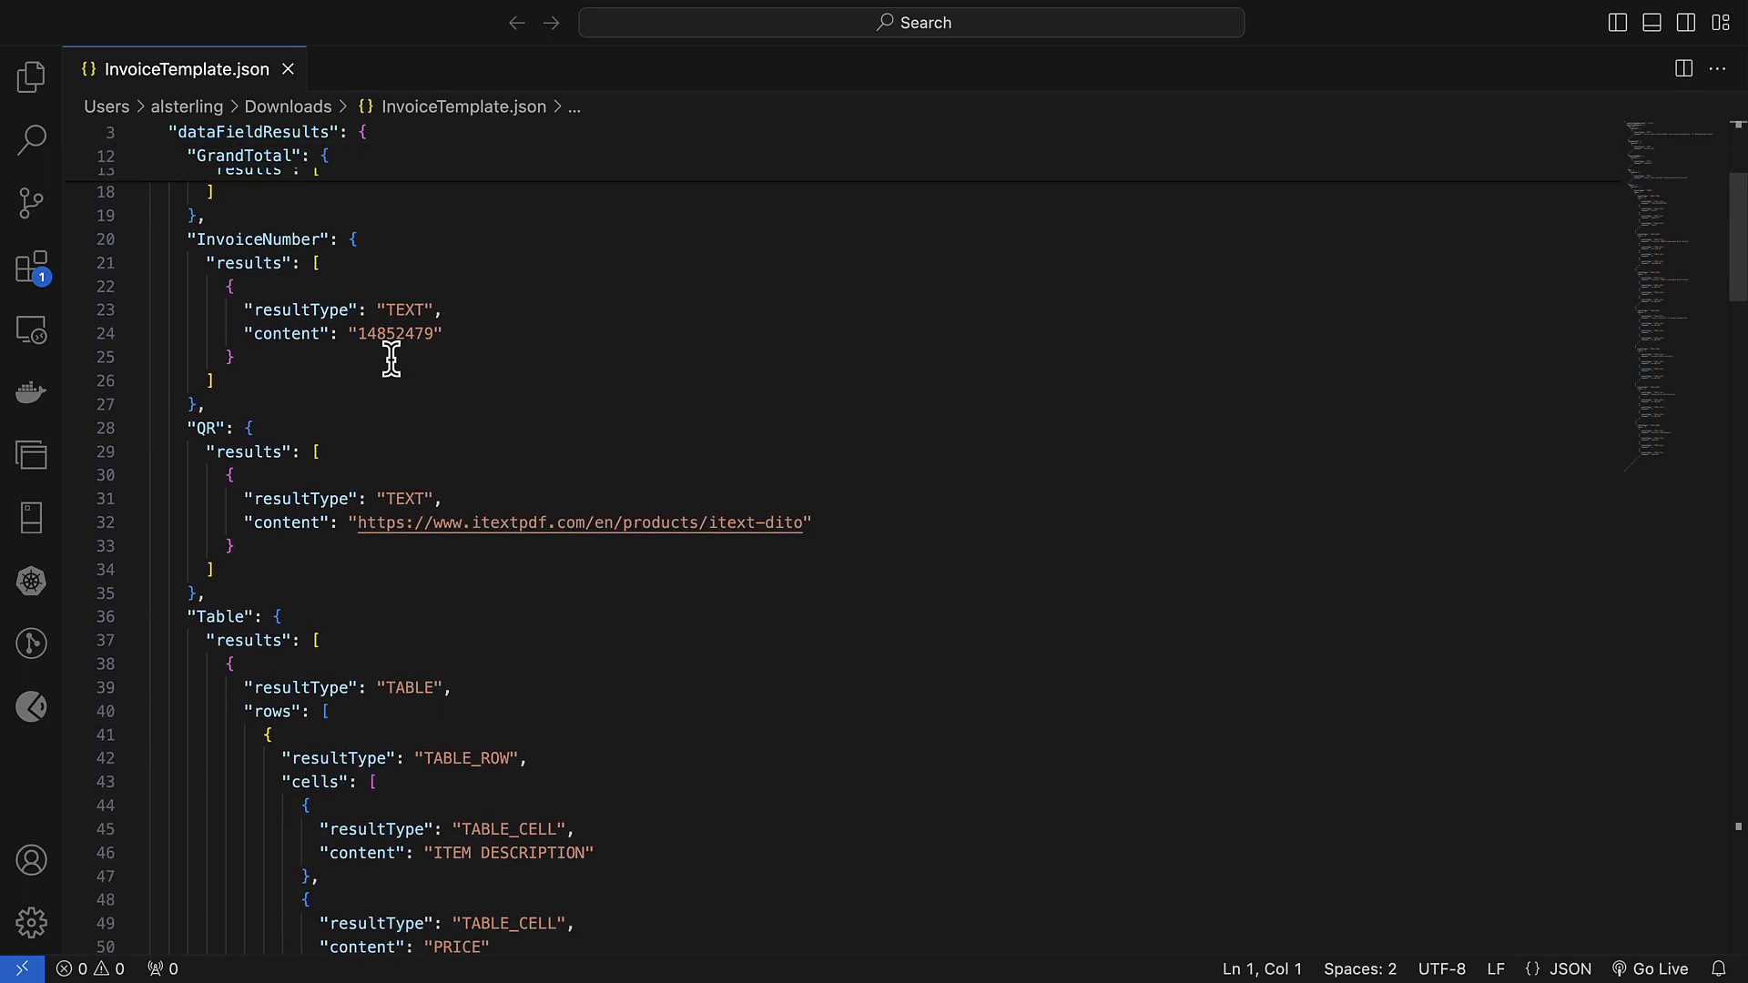
scroll(626, 379, down, 5)
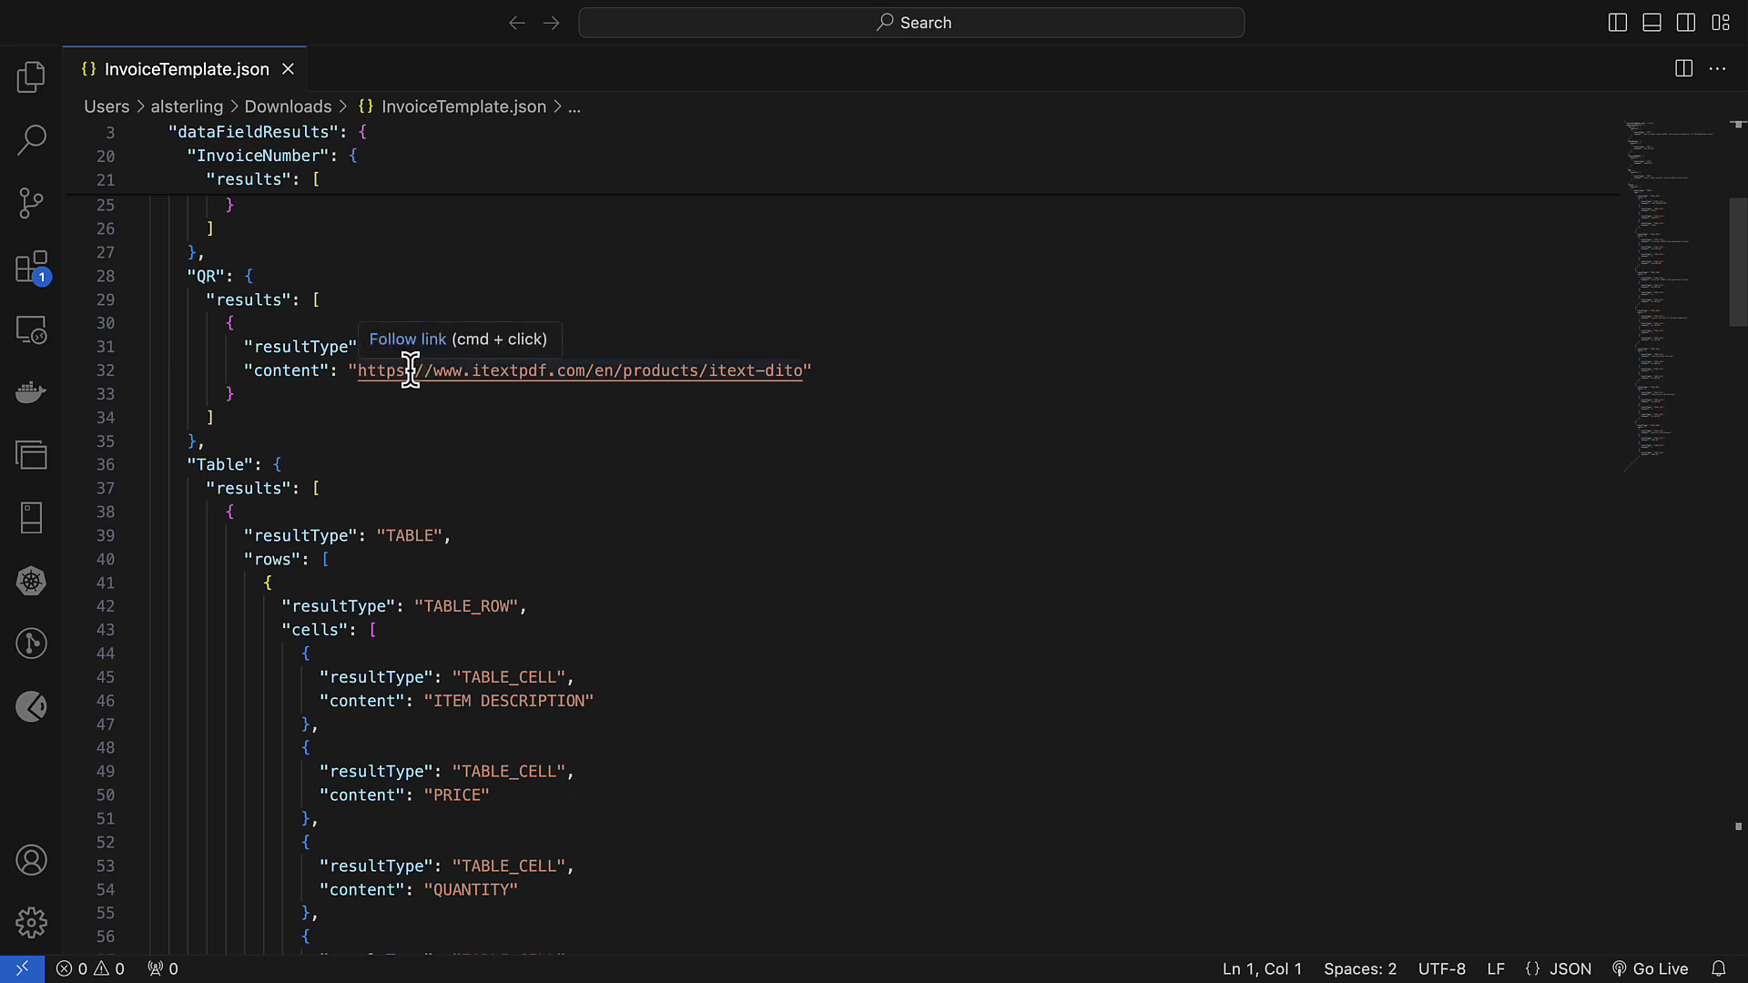
scroll(906, 599, down, 3)
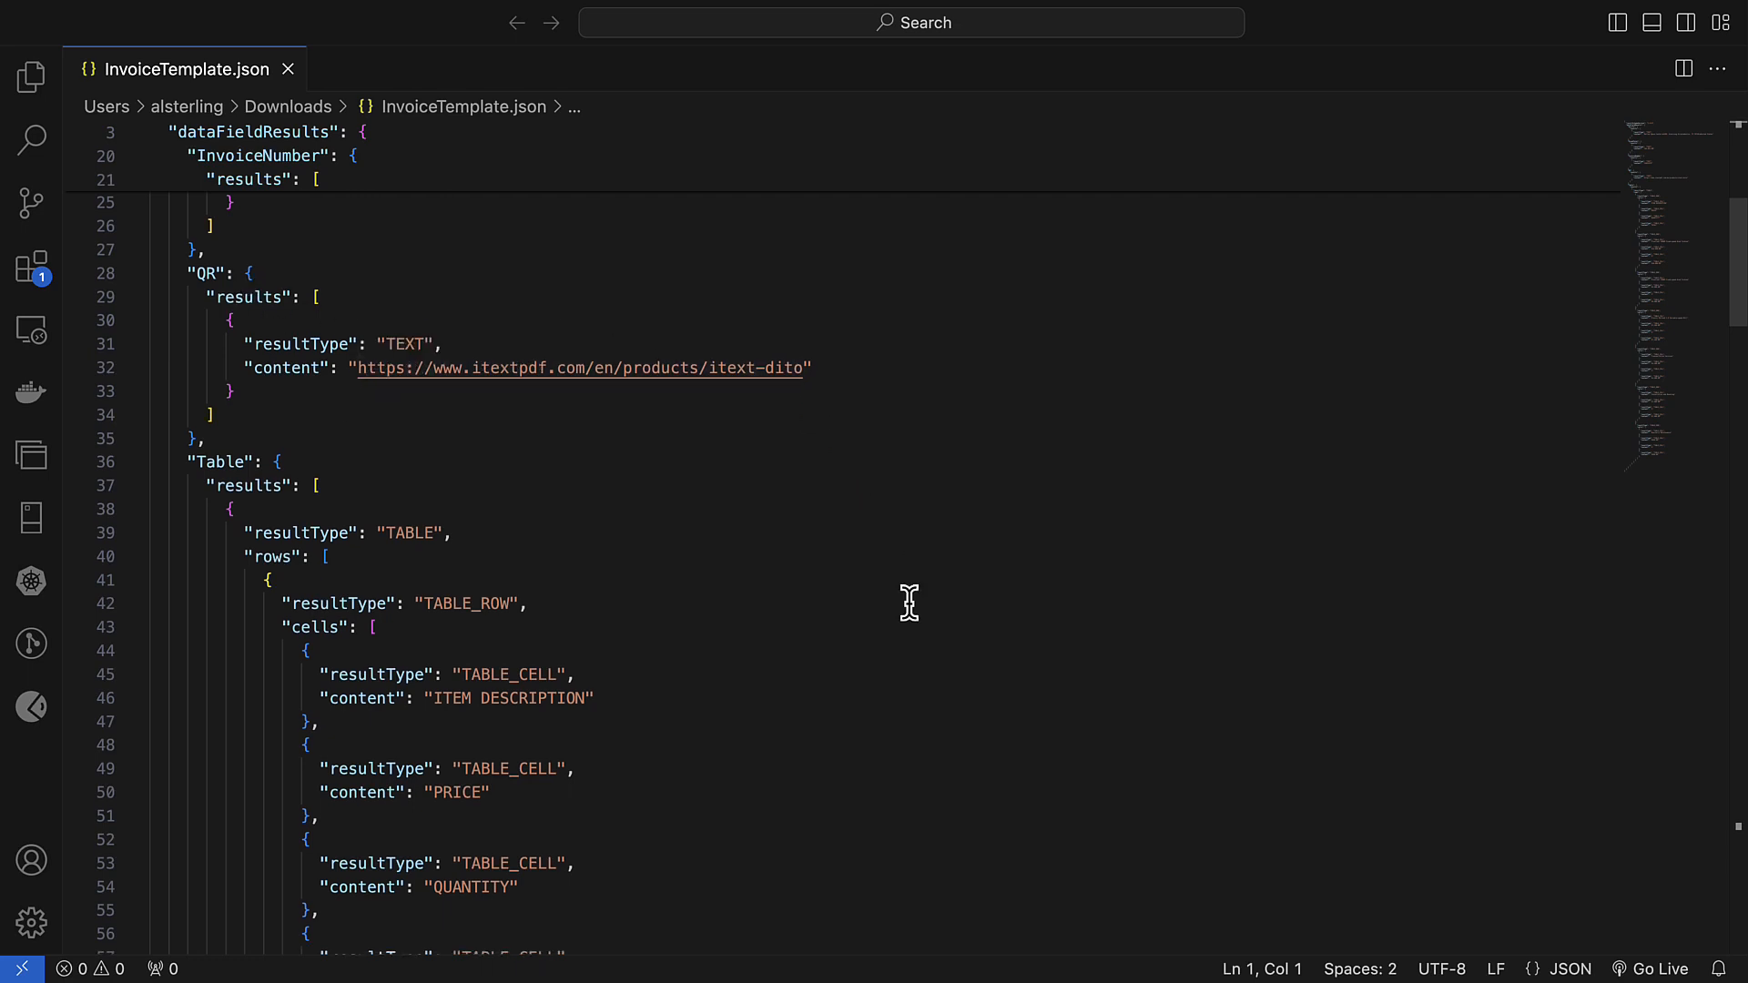
scroll(909, 600, down, 3)
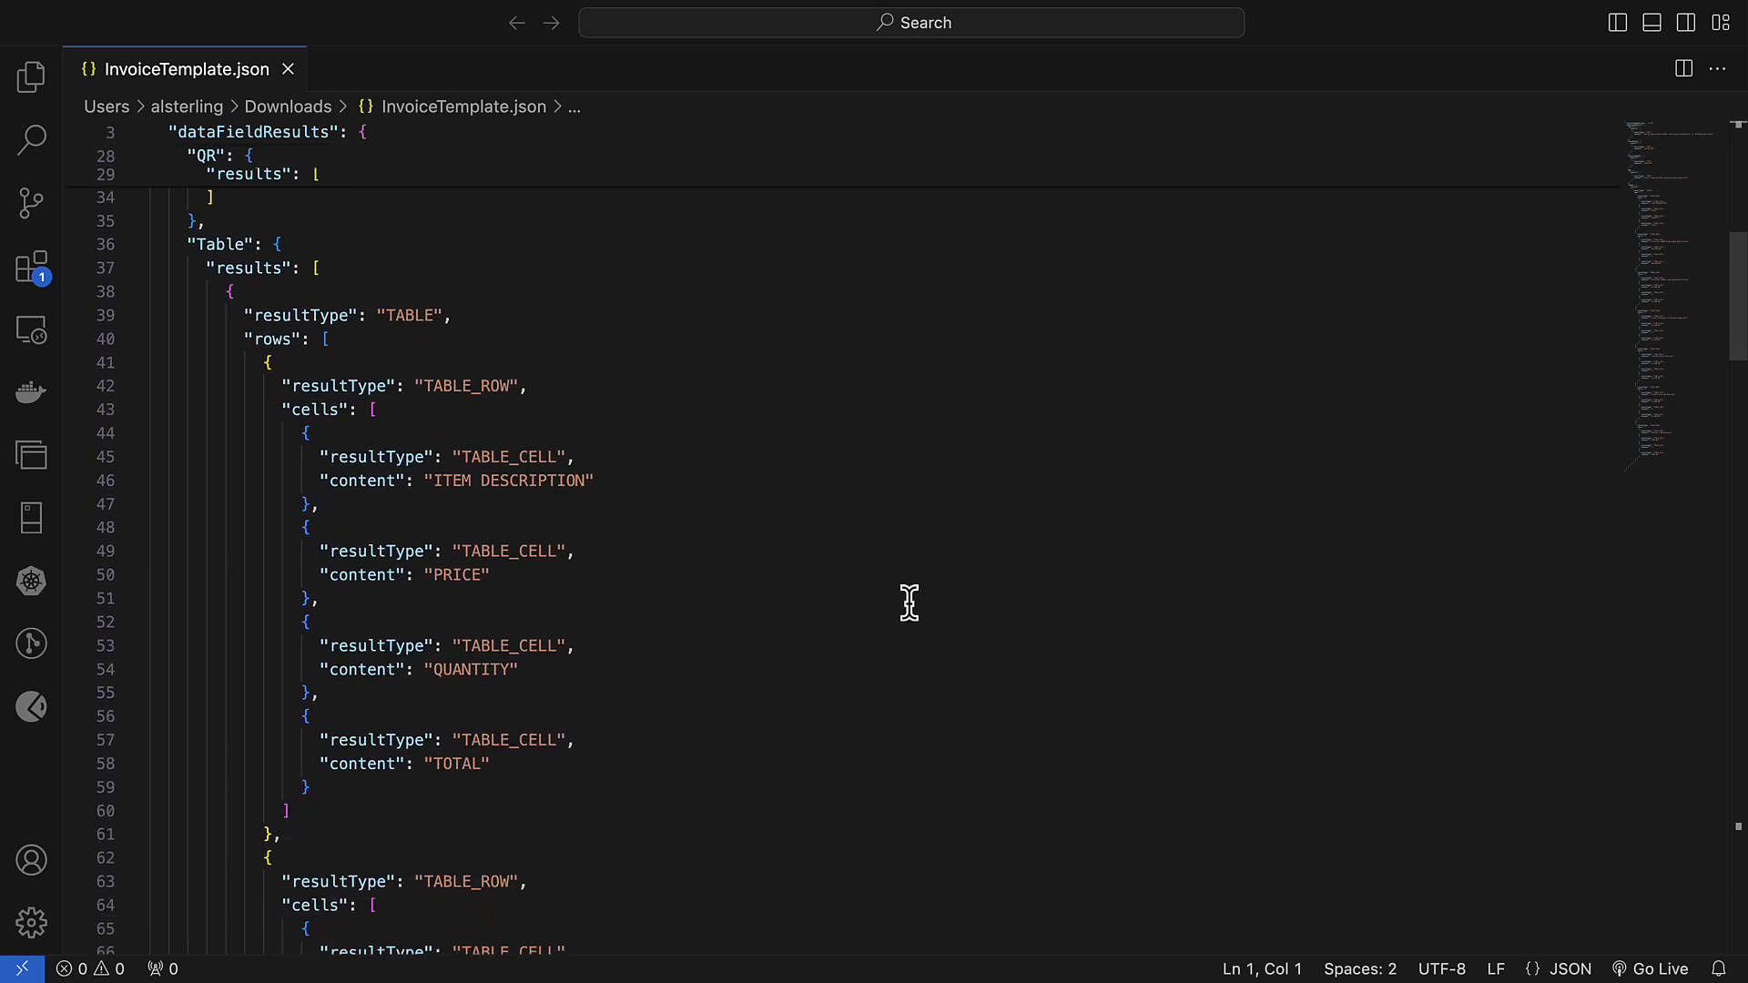
scroll(909, 594, down, 3)
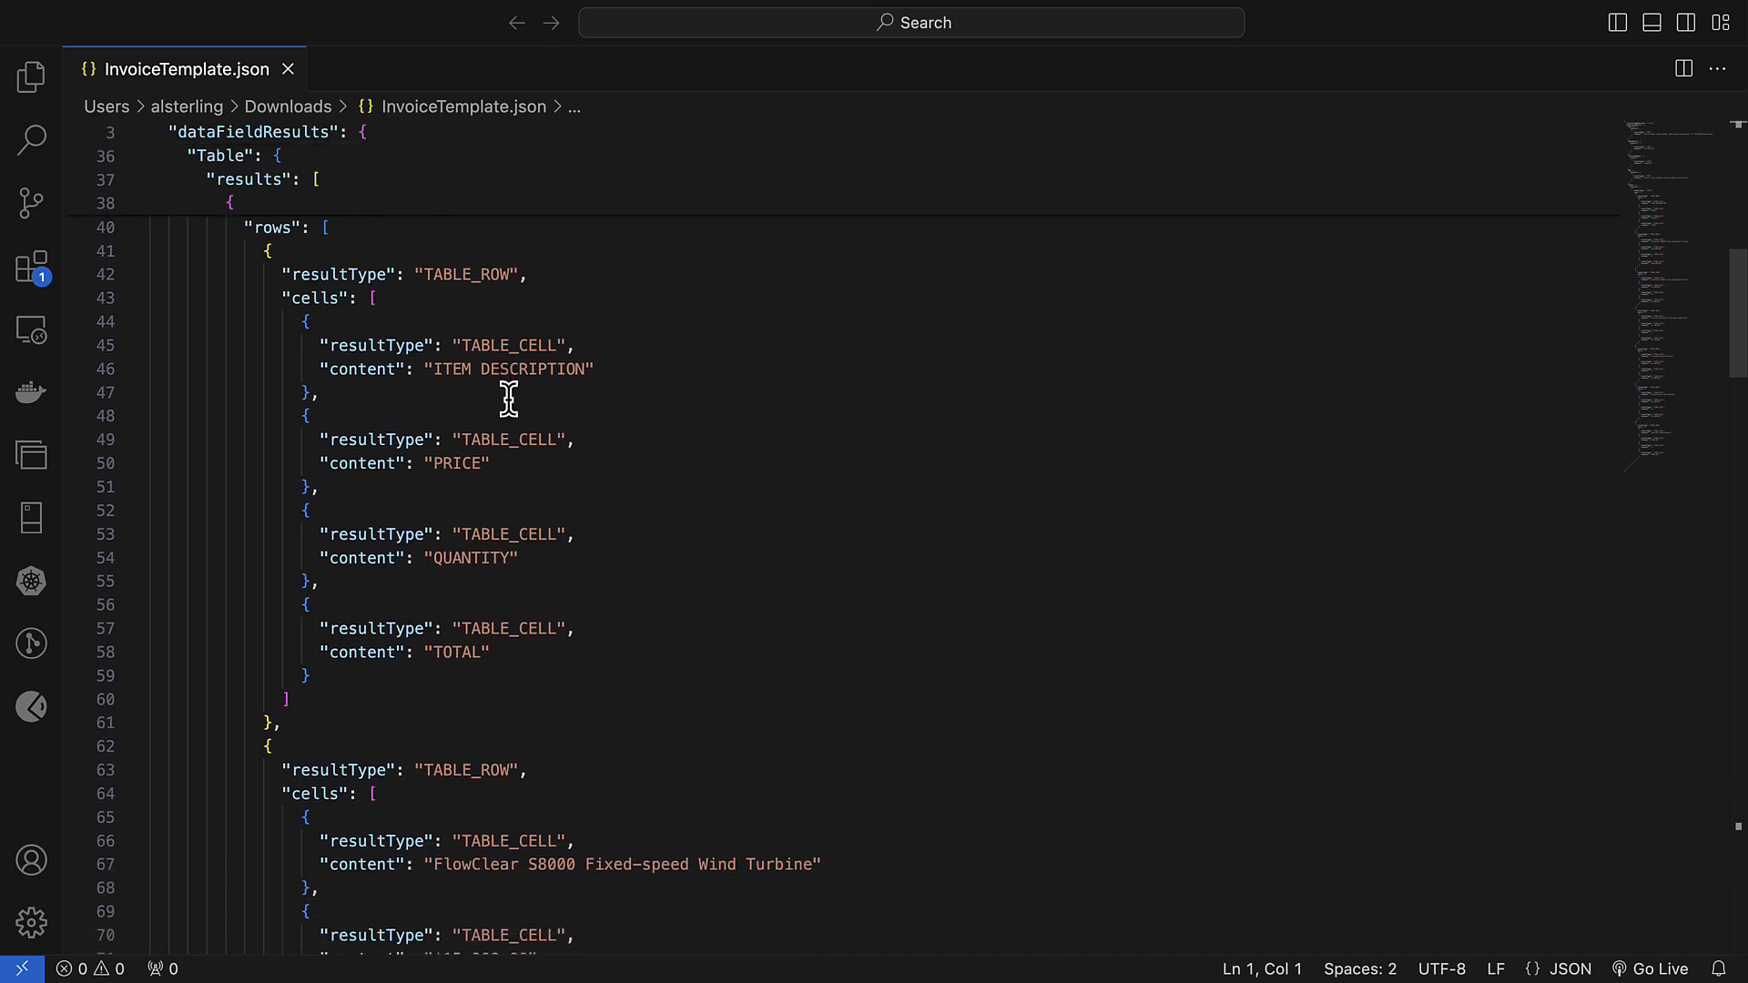
scroll(823, 570, down, 10)
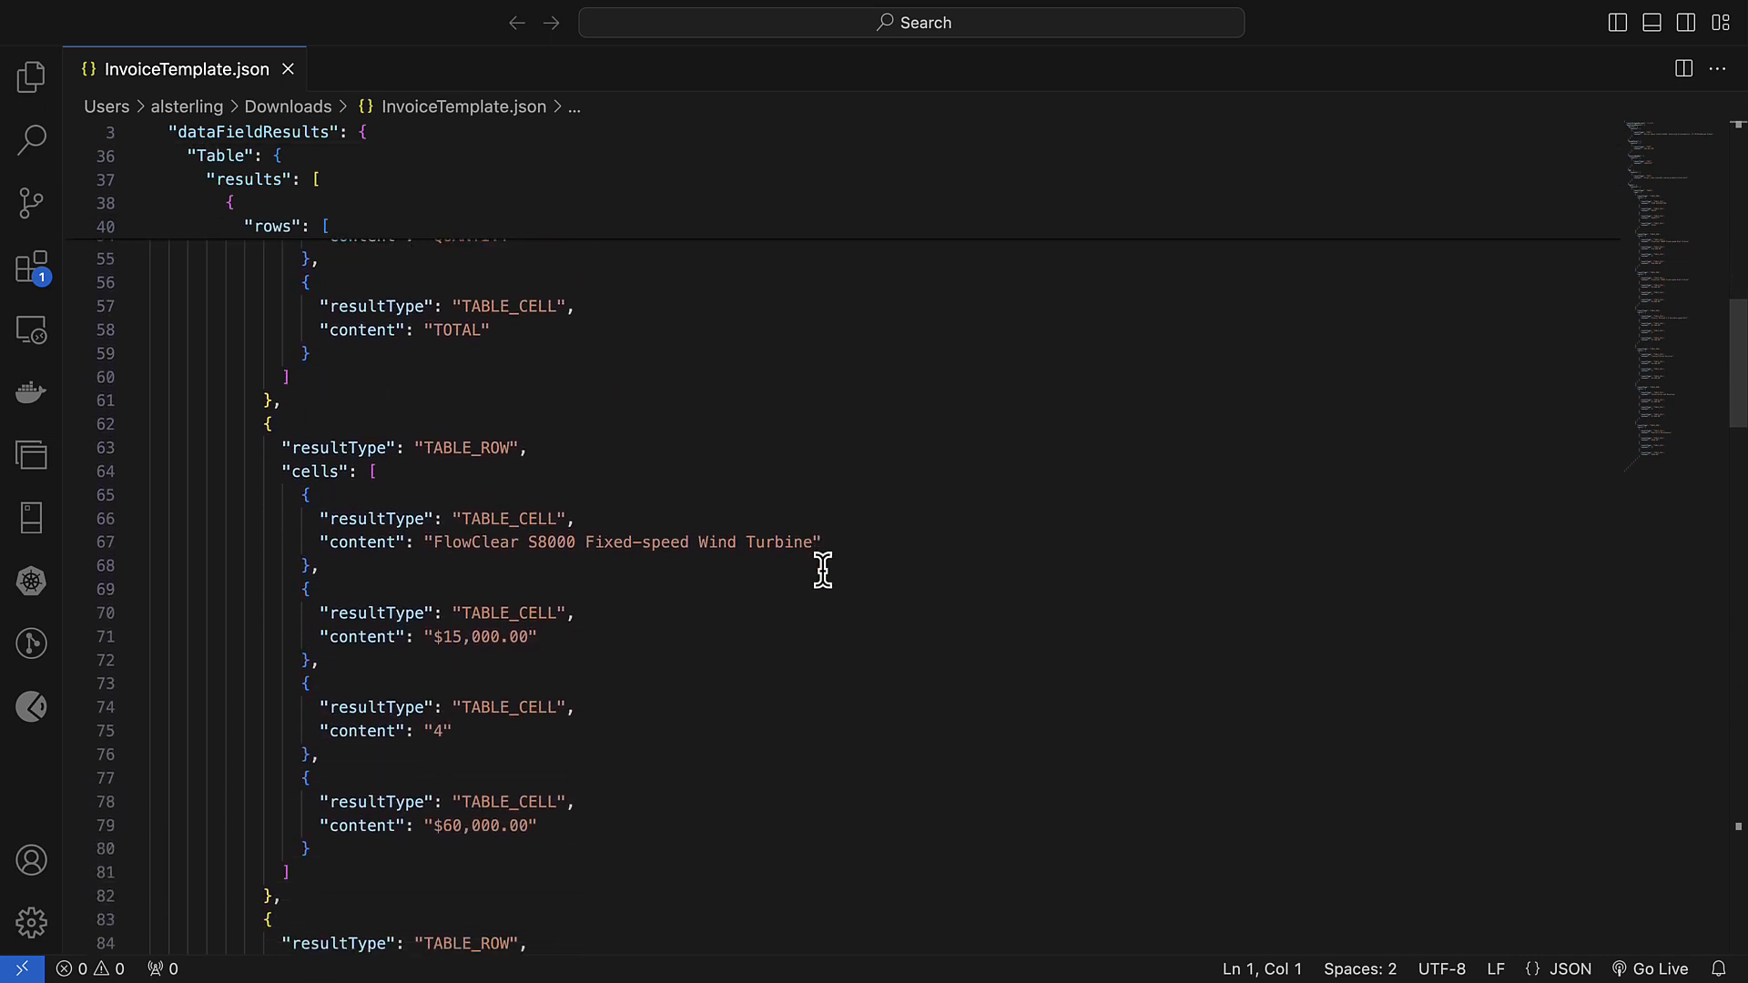
scroll(823, 570, down, 12)
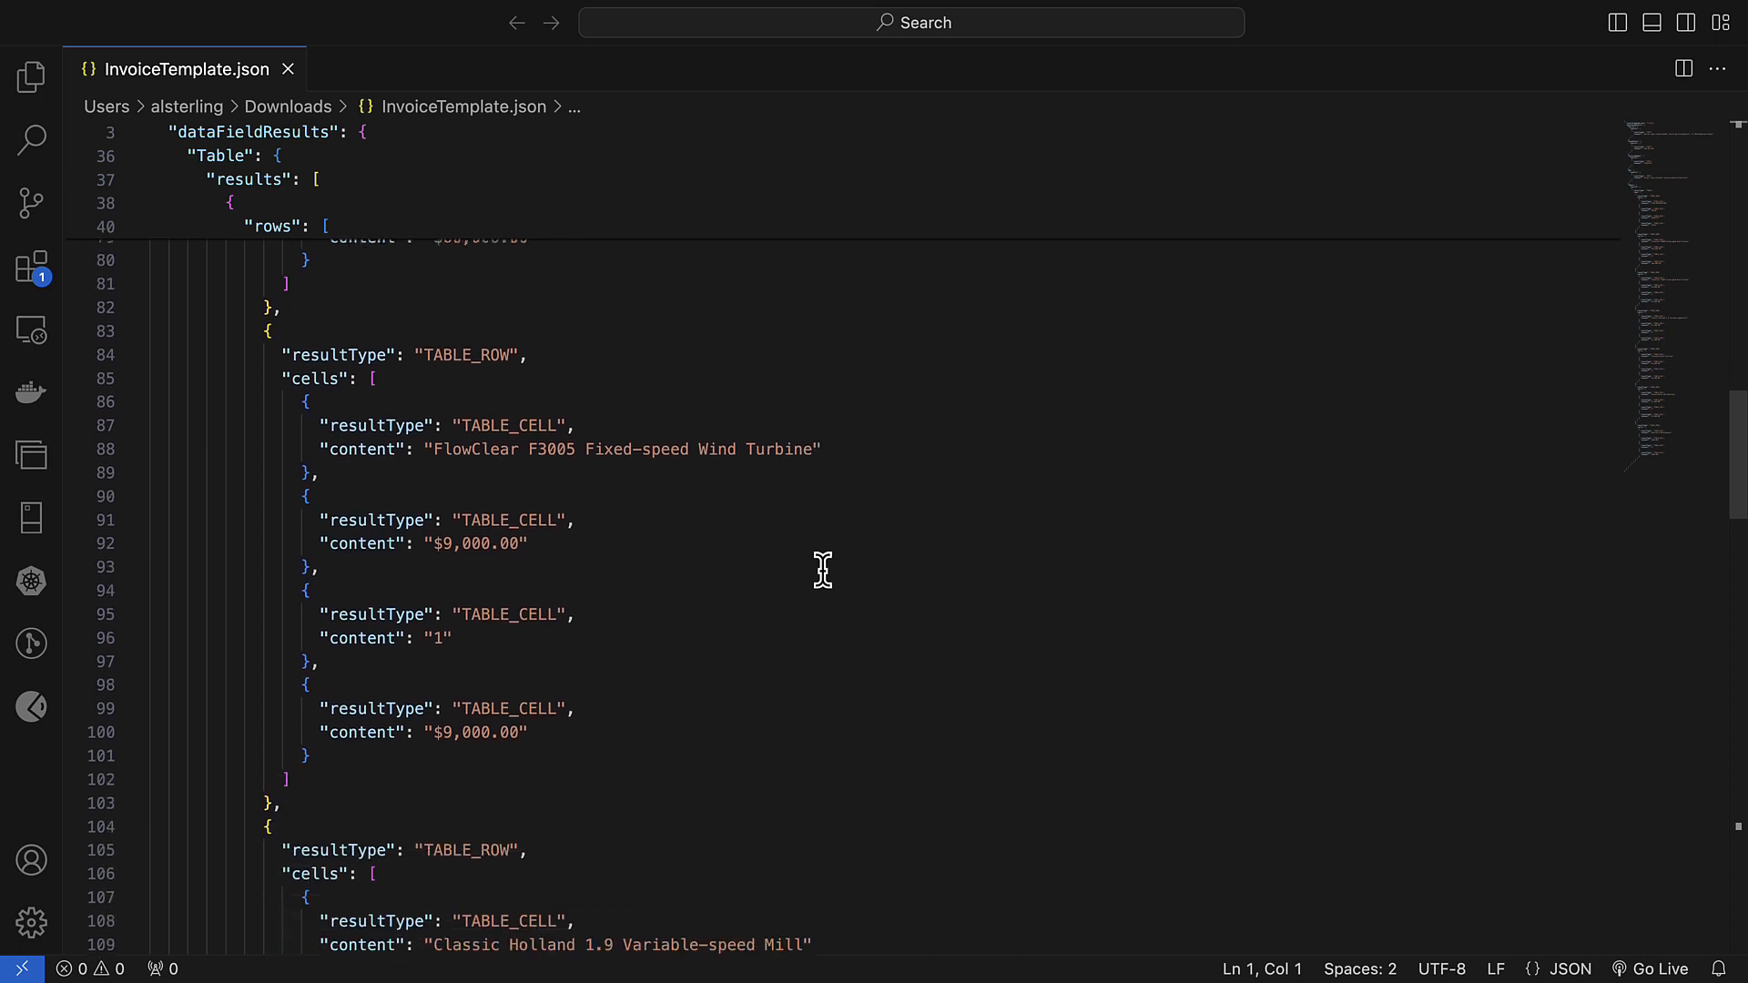
scroll(823, 570, down, 13)
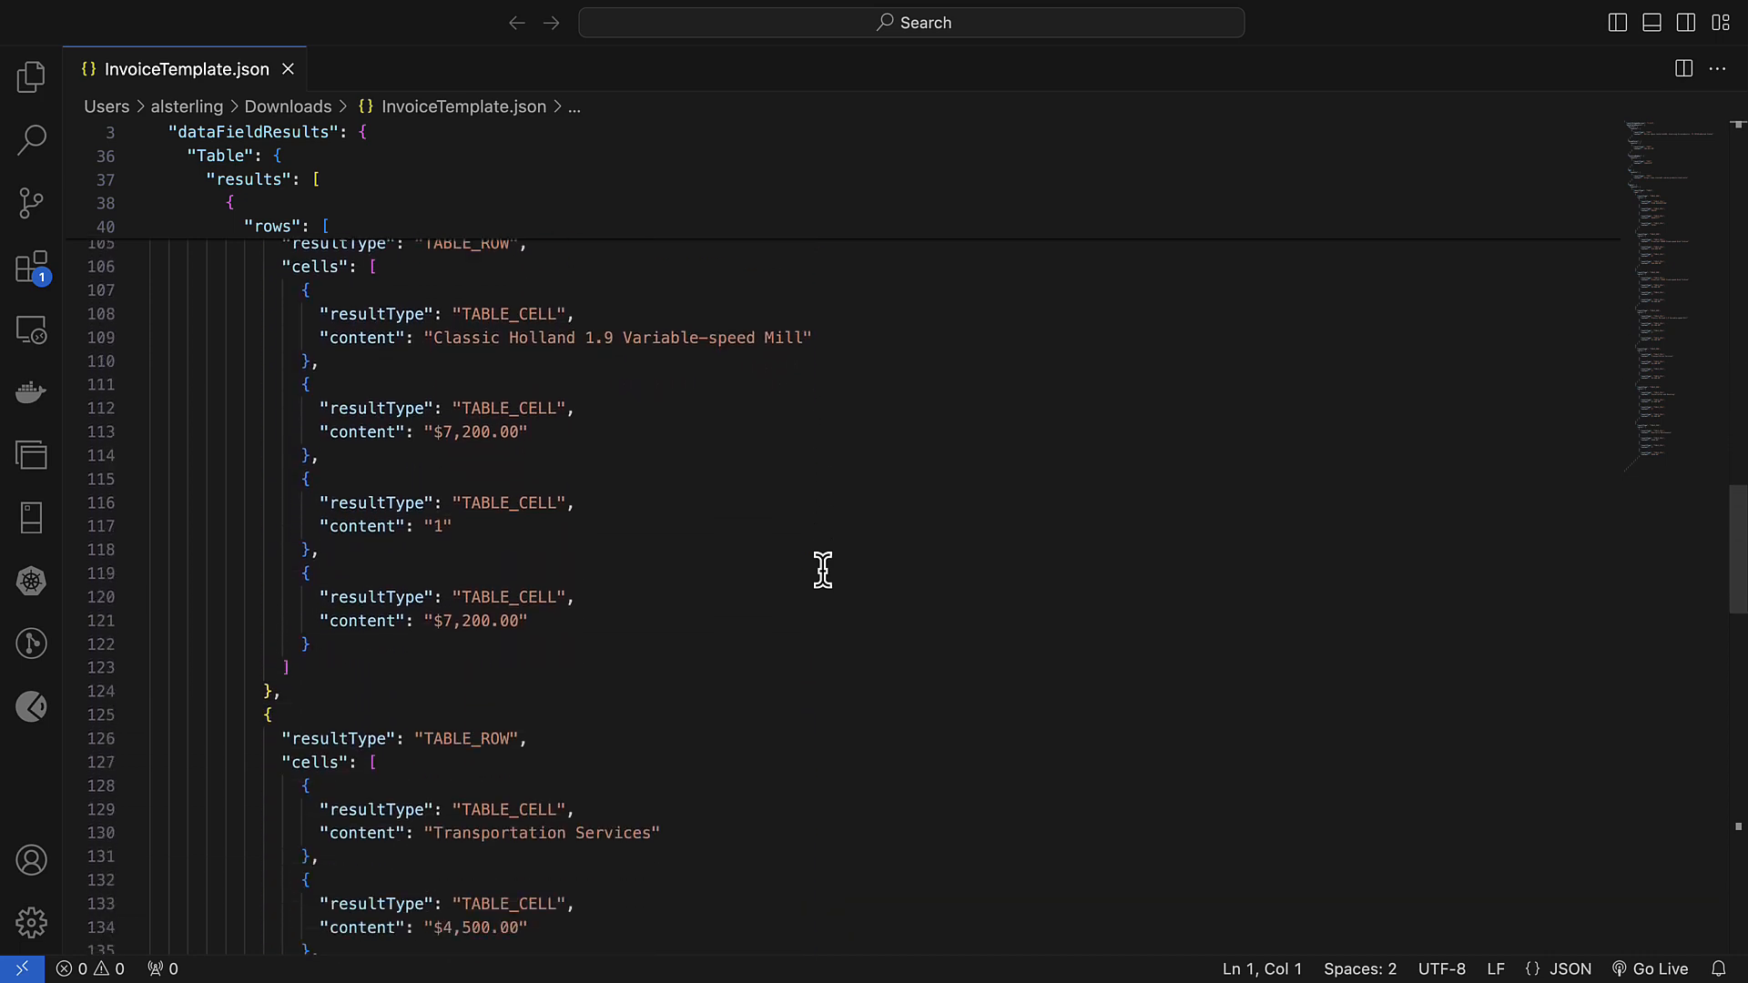
scroll(822, 570, down, 14)
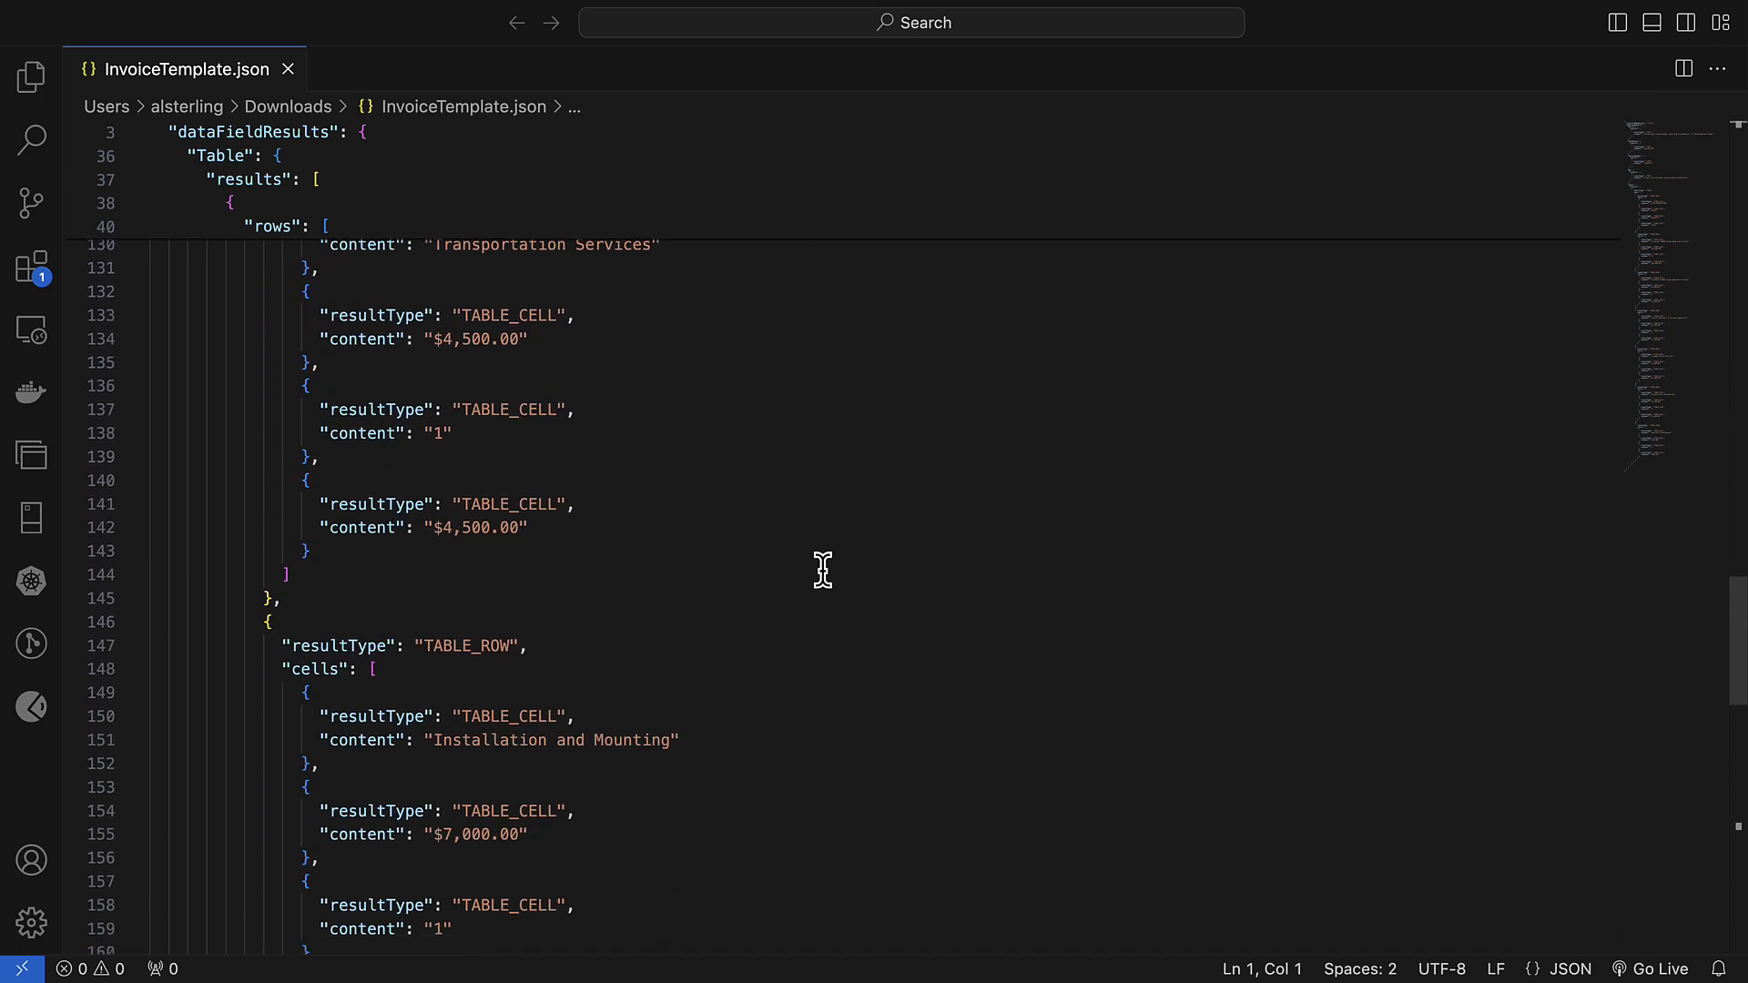
scroll(823, 570, down, 9)
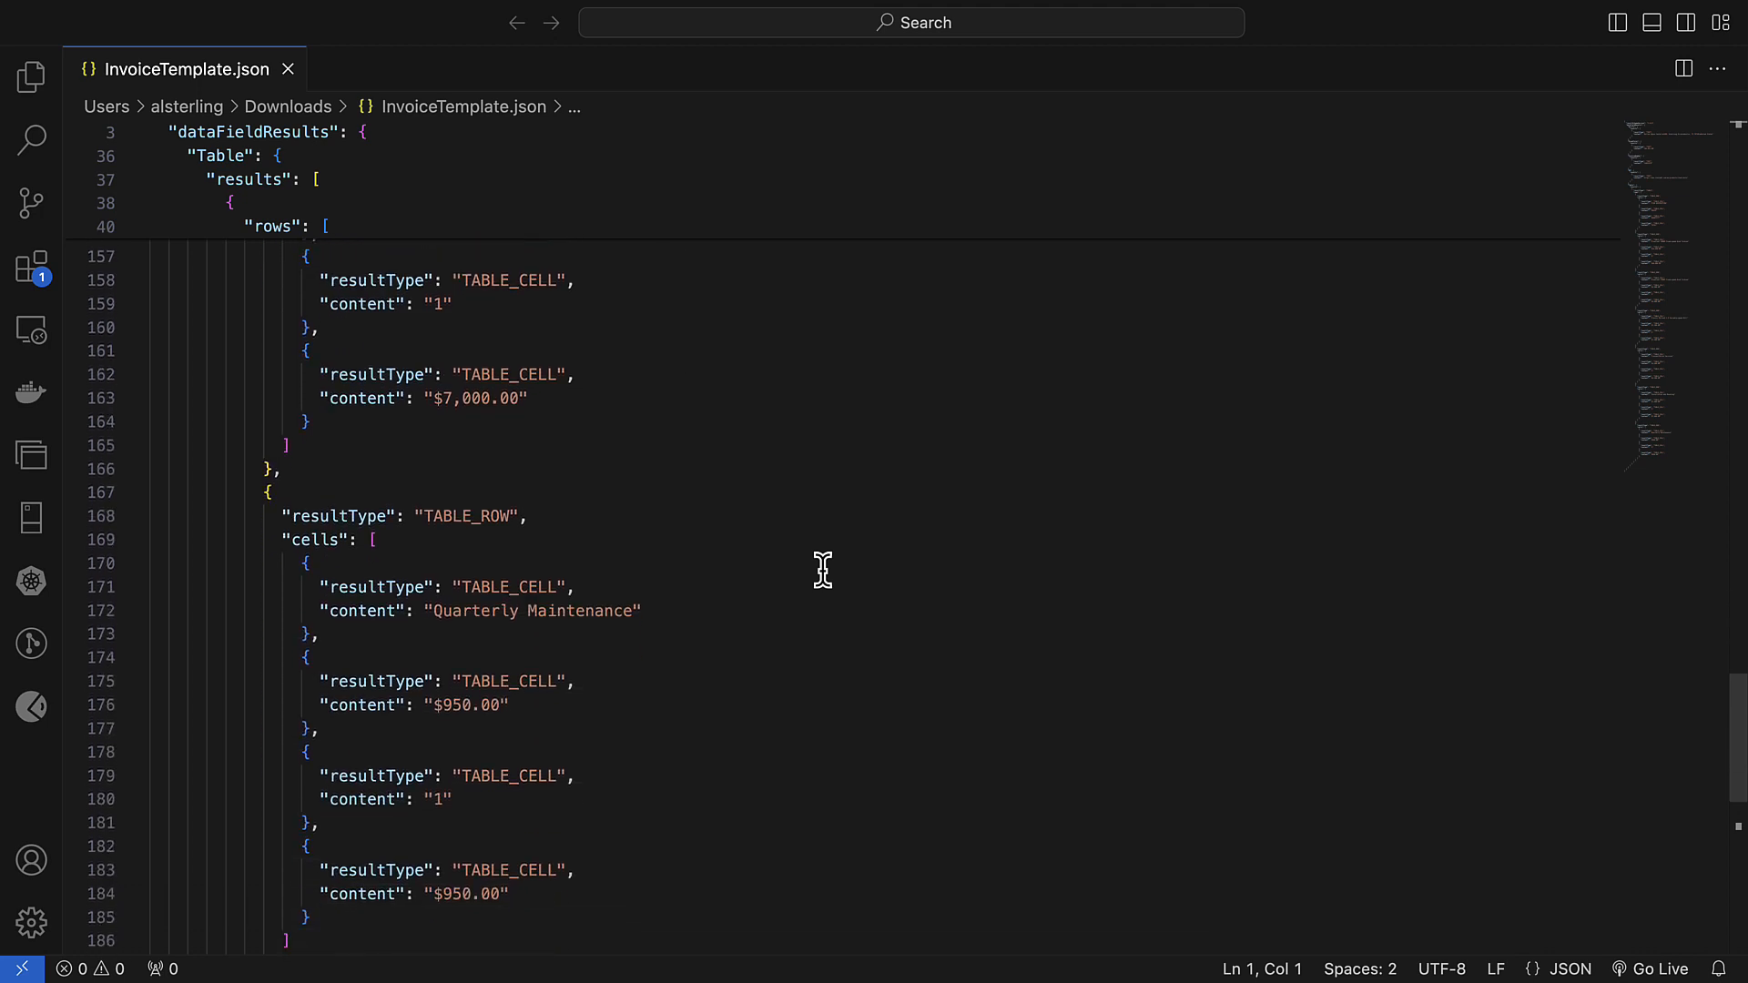
scroll(823, 570, down, 1)
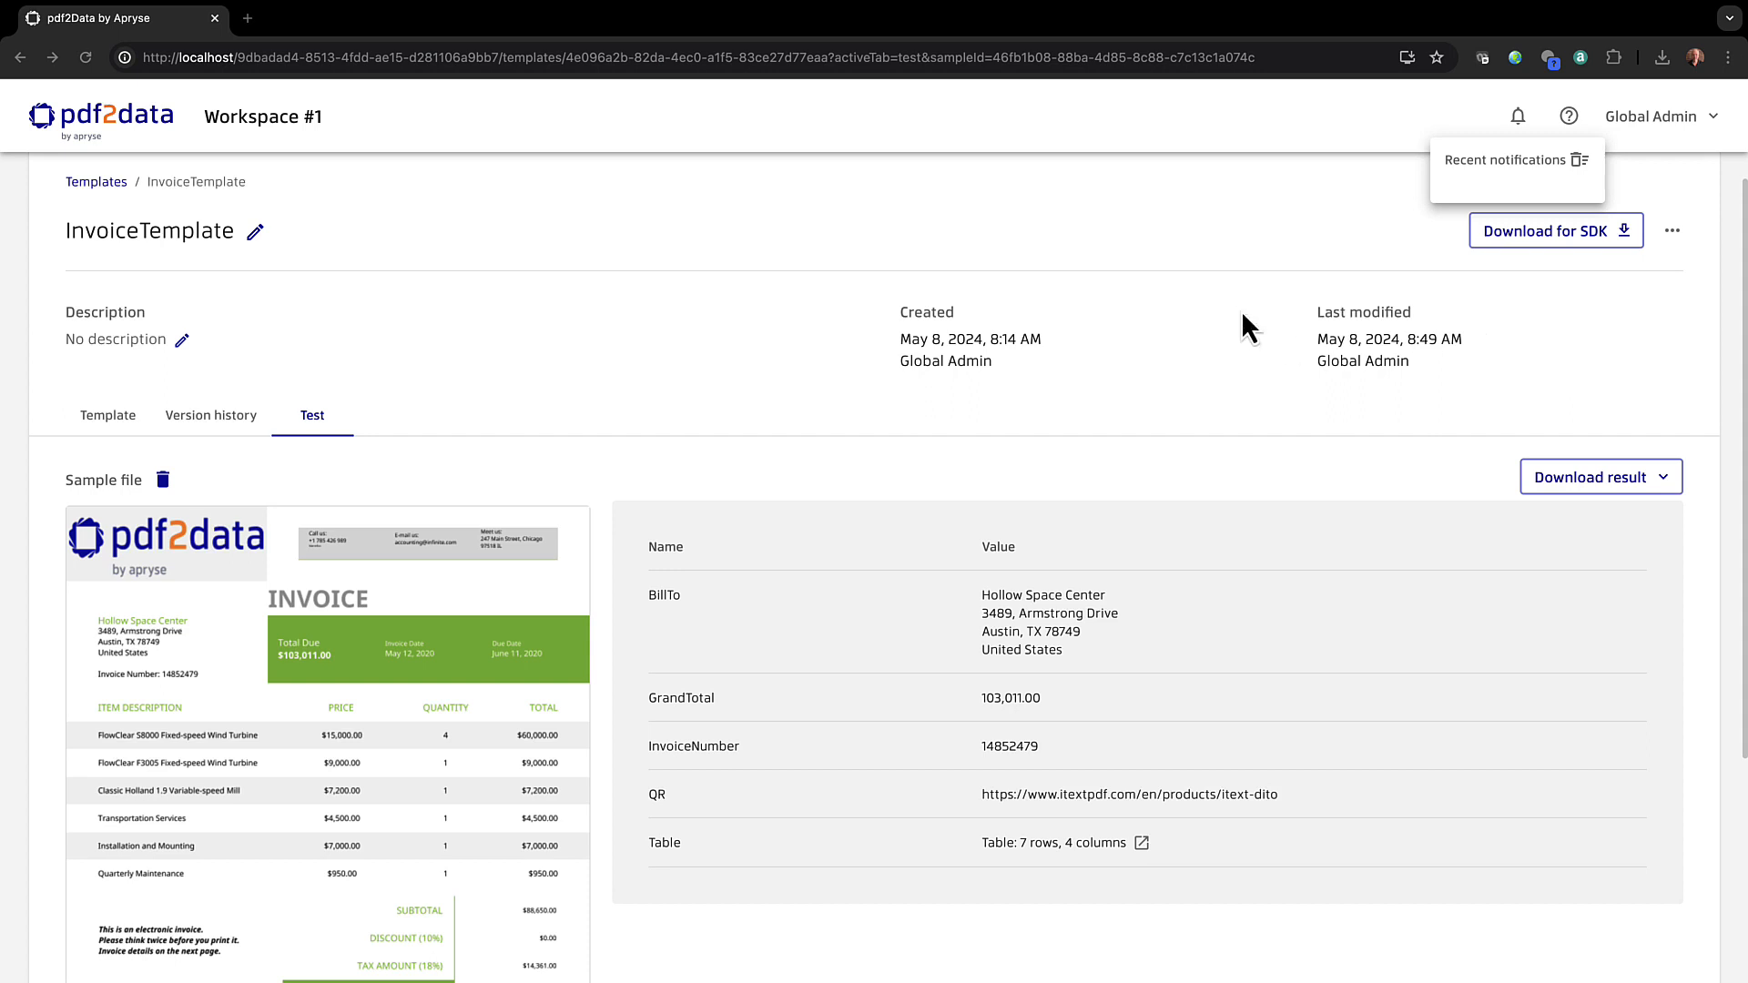
Step: Switch back to pdf2Data, return to the list of templates, and show the actions available for InvoiceTemplate
click(1233, 305)
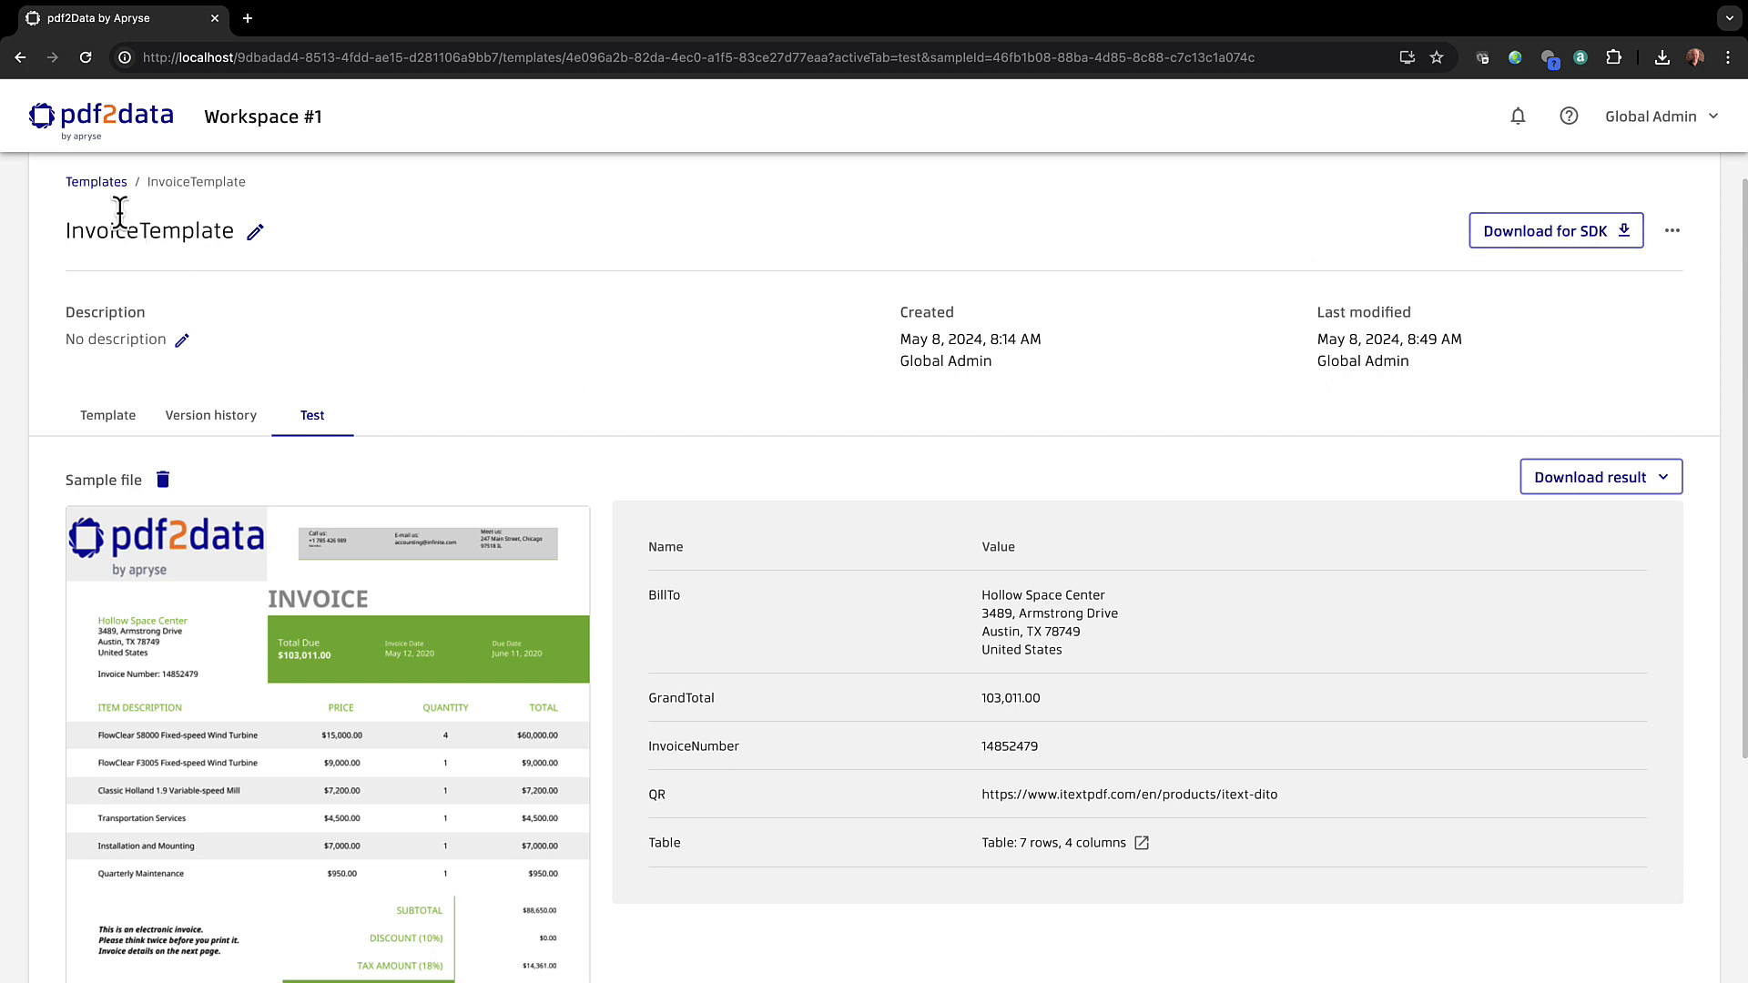
click(87, 180)
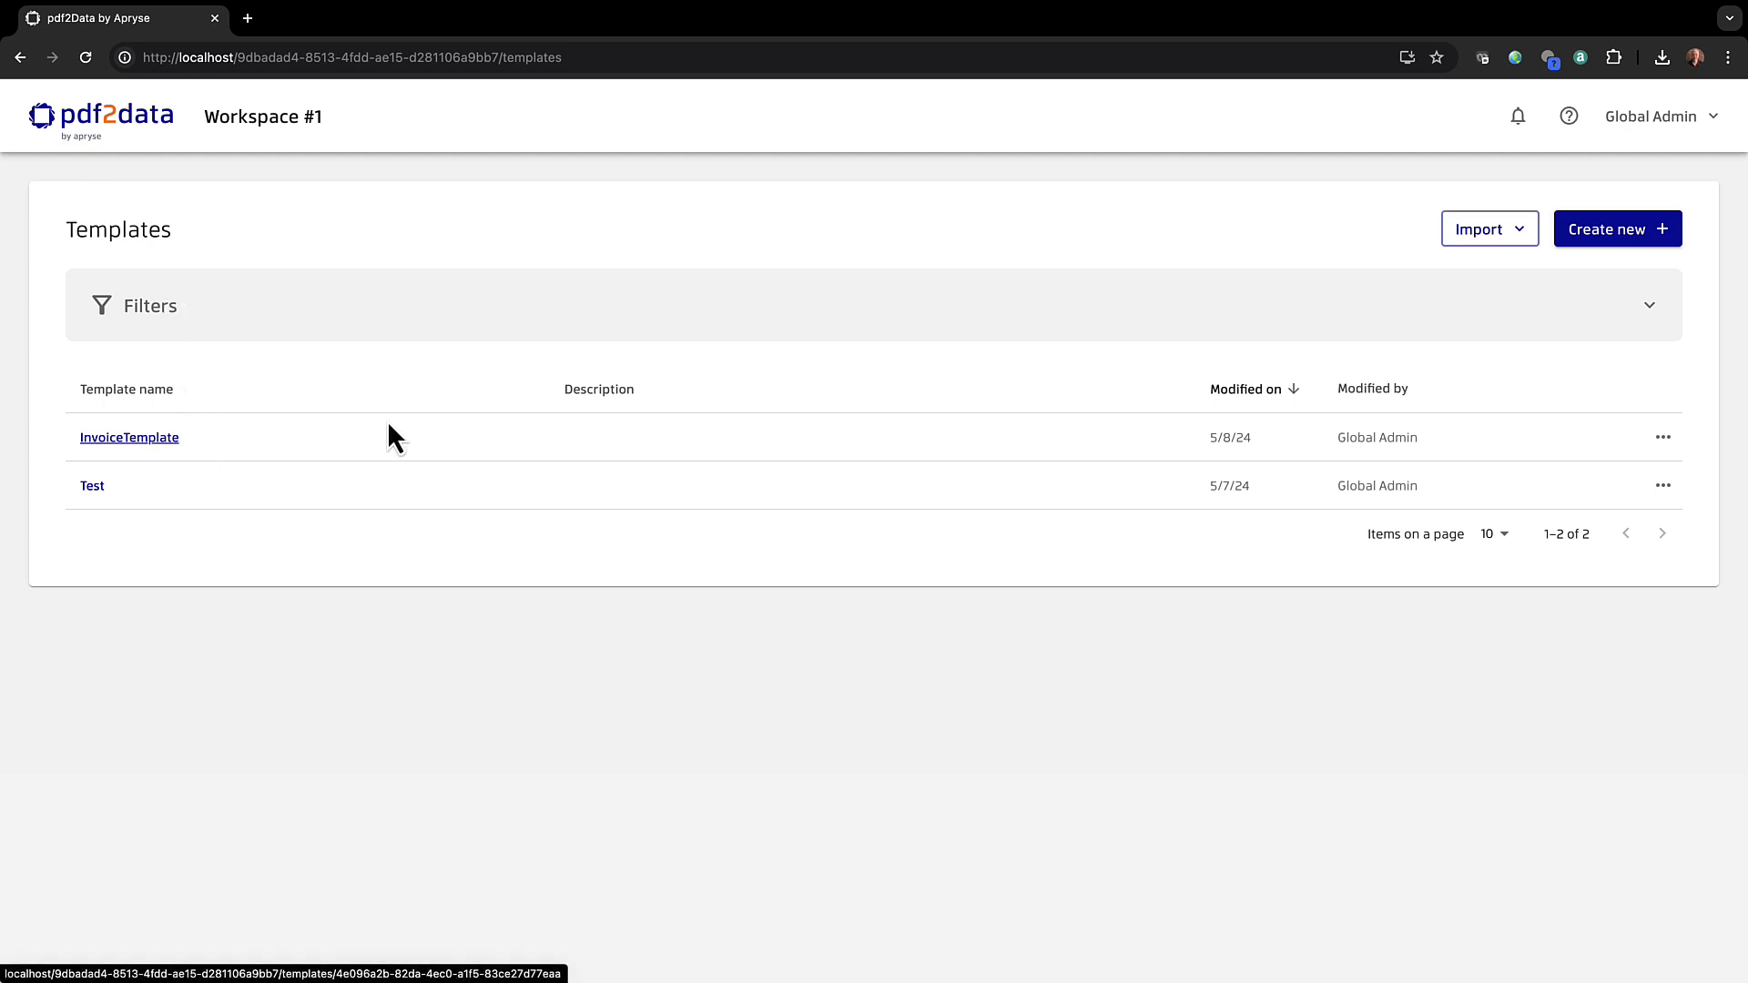
click(1663, 438)
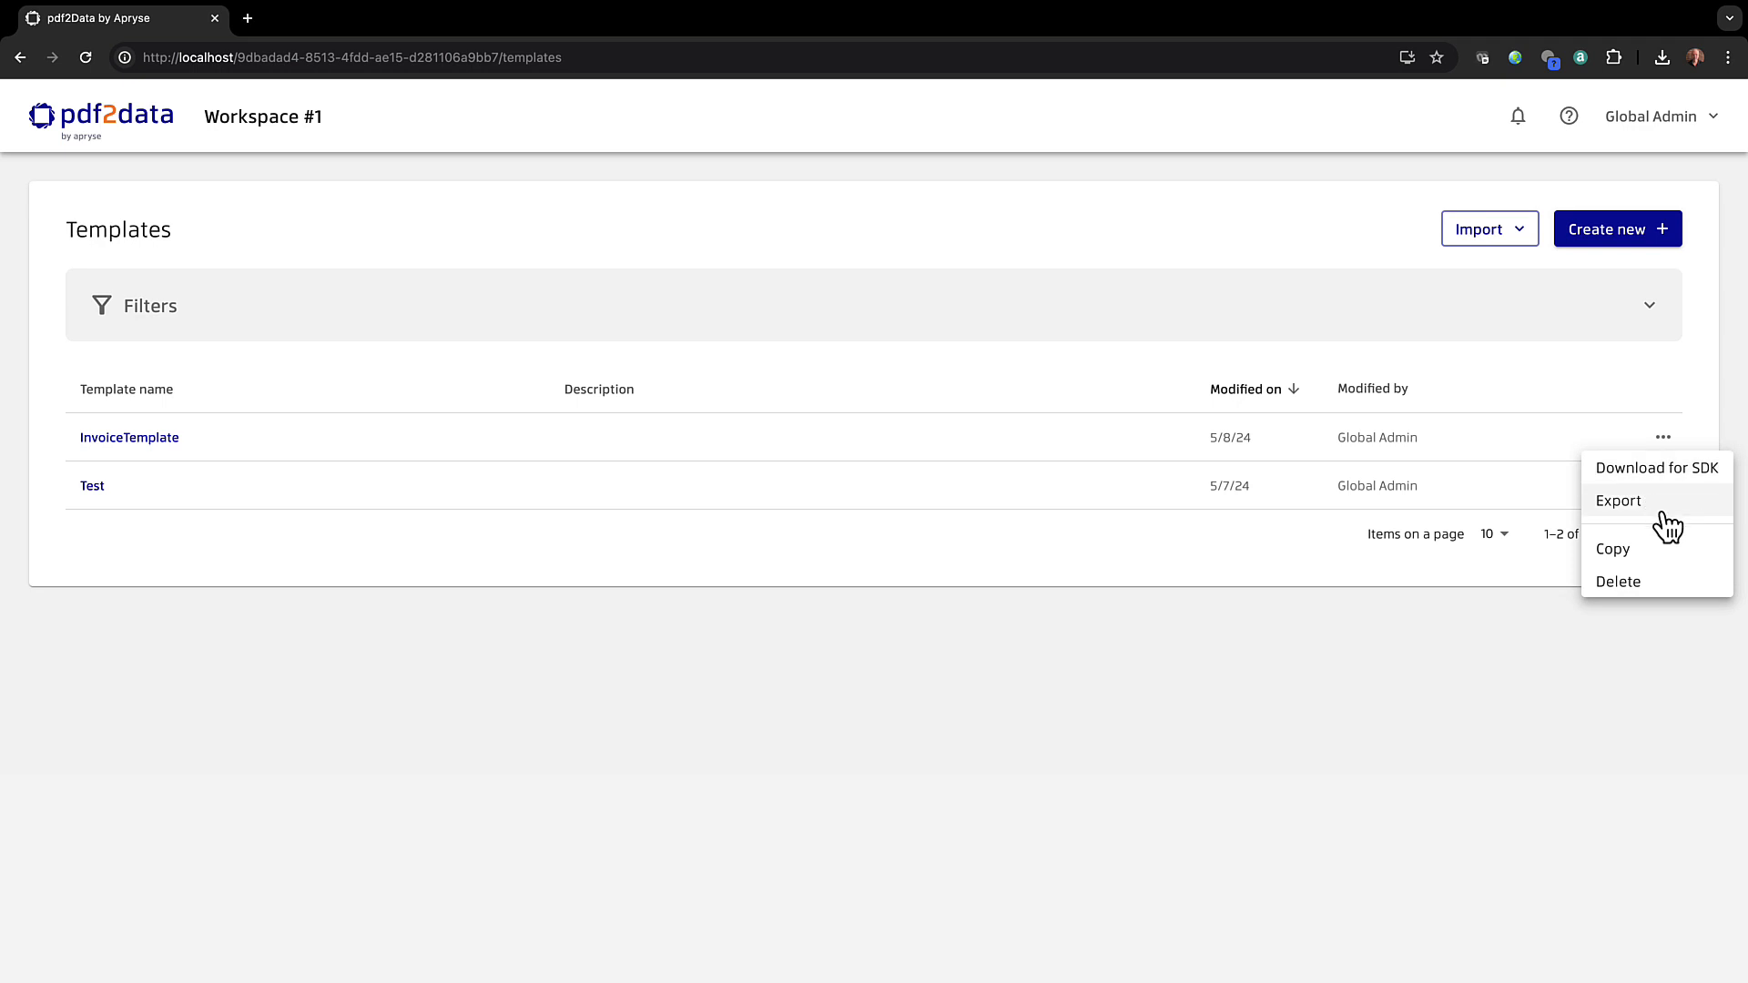